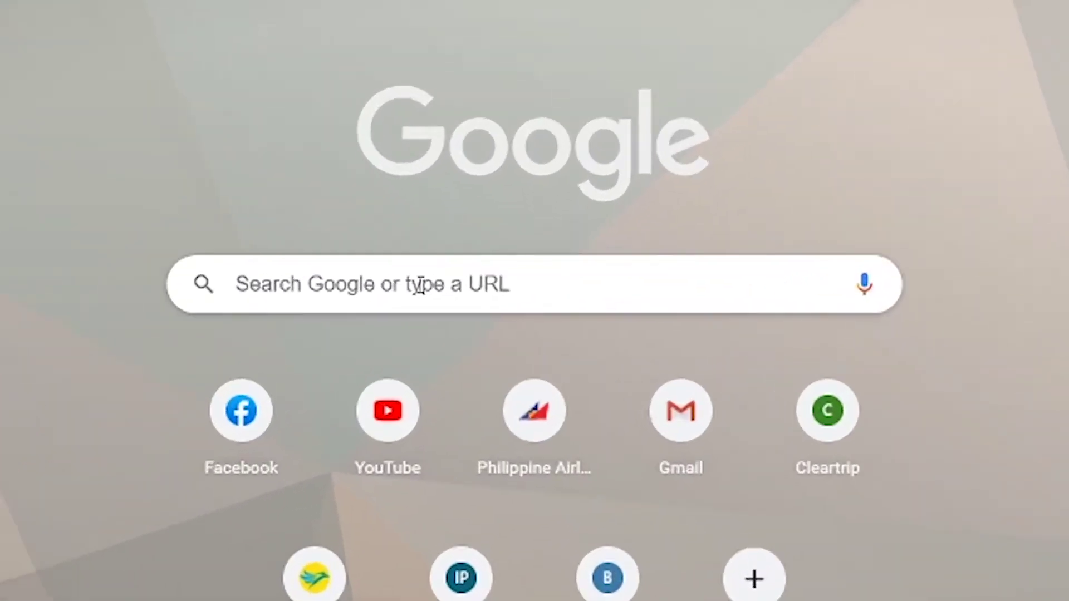
Step: Search Google for 'sketchup' and start modelling from the SketchUp for Web page
{"action": "left_click", "coordinate": [472, 293]}
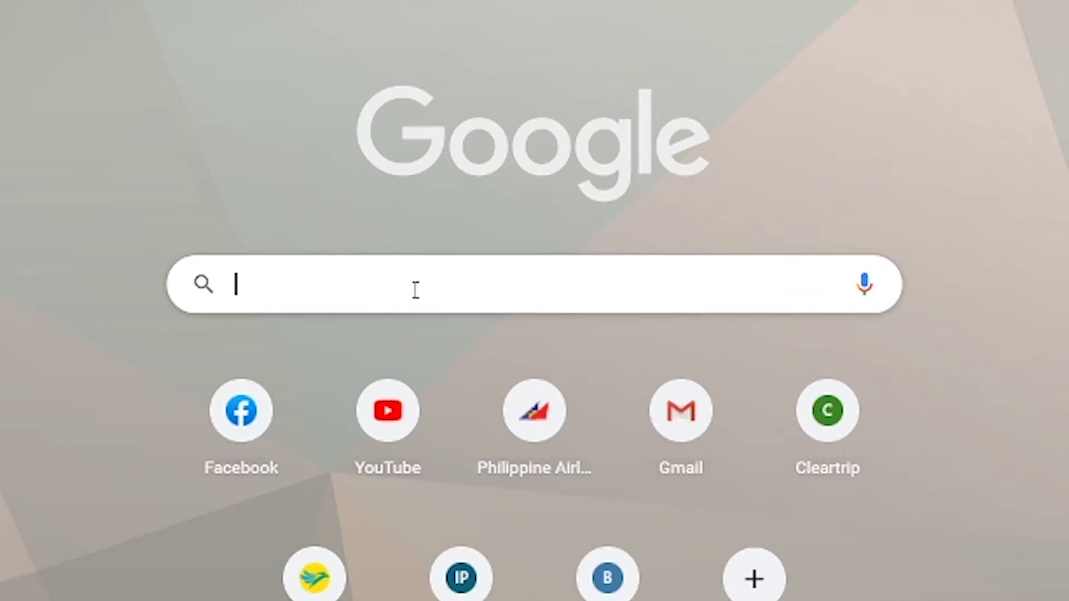
{"action": "type", "text": "sket"}
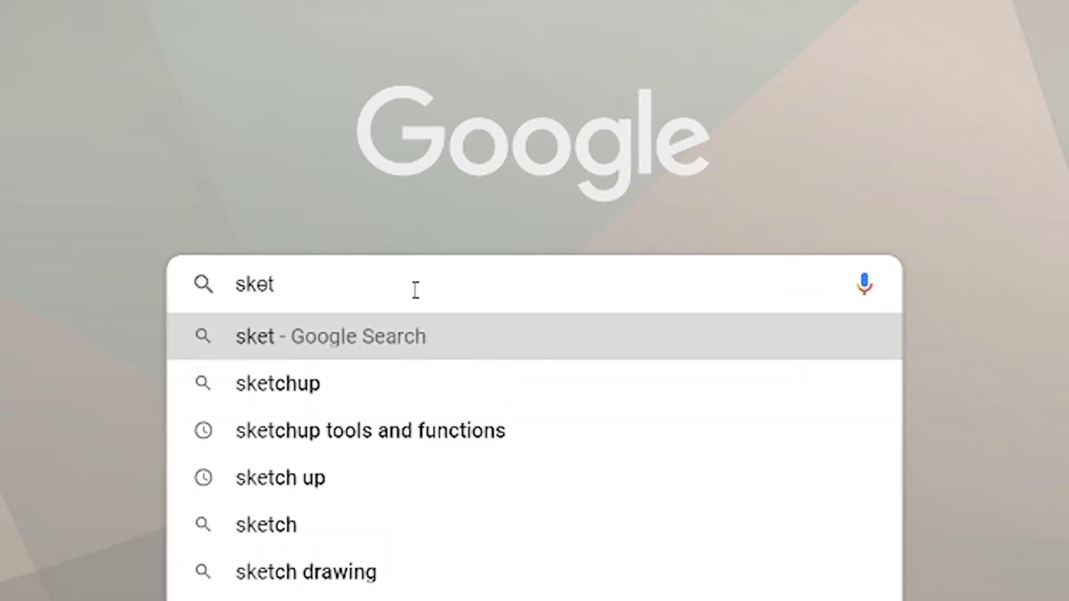
{"action": "type", "text": "chup"}
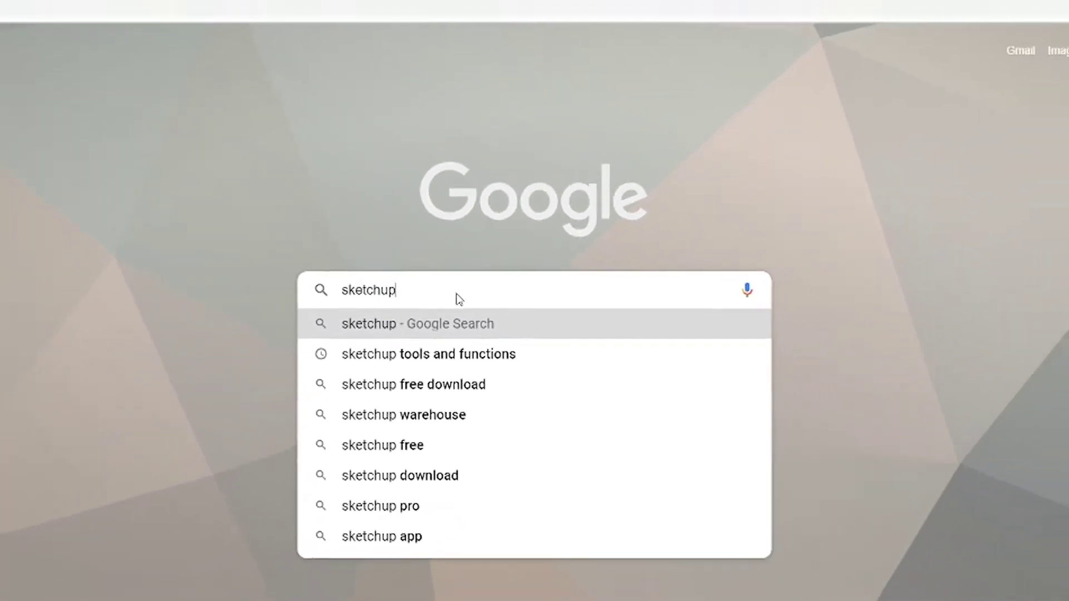
{"action": "key", "text": "Return"}
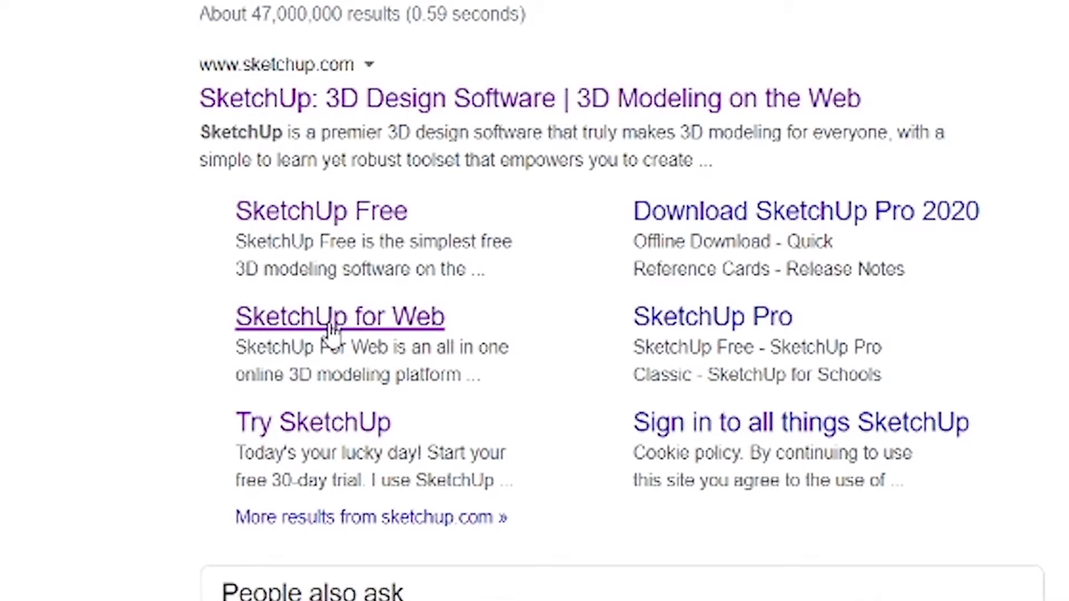
{"action": "left_click", "coordinate": [341, 328]}
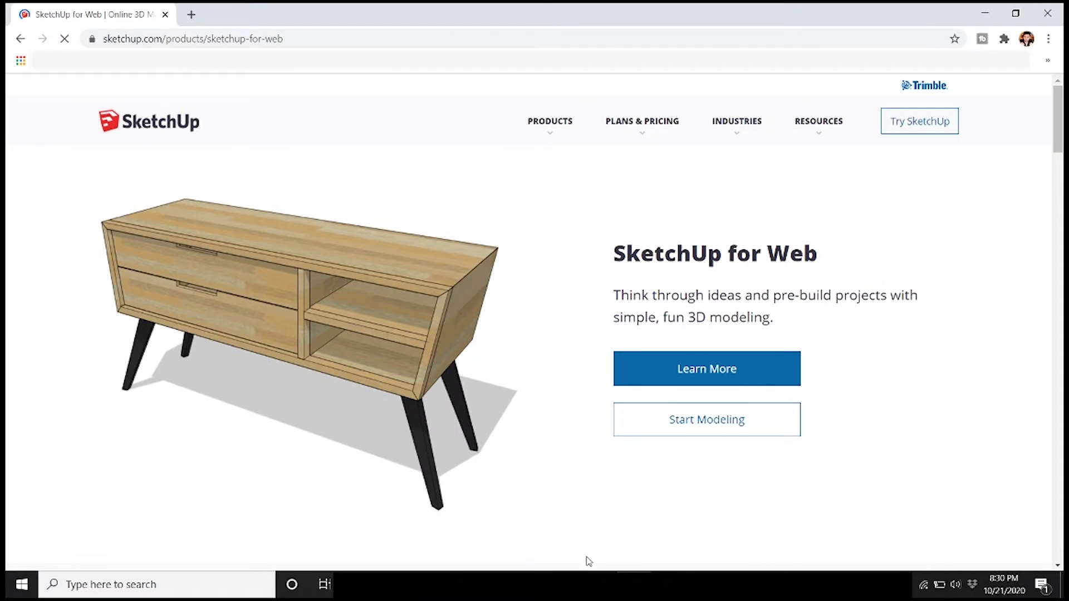
{"action": "left_click", "coordinate": [682, 435]}
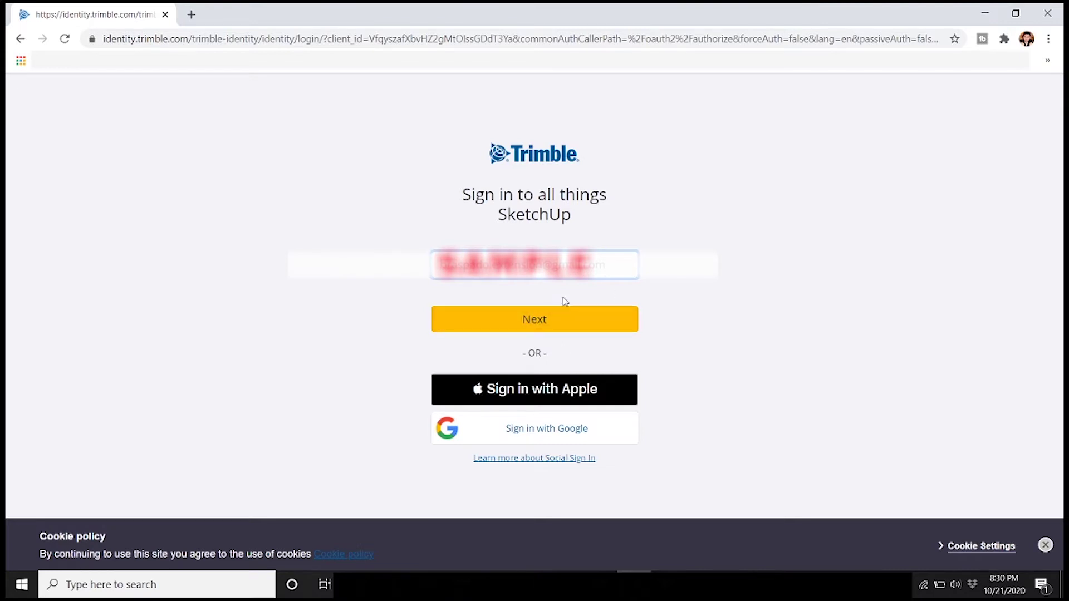
Step: Sign in to Trimble Identity with the account password, resubmitting it after the first error
{"action": "left_click", "coordinate": [556, 322]}
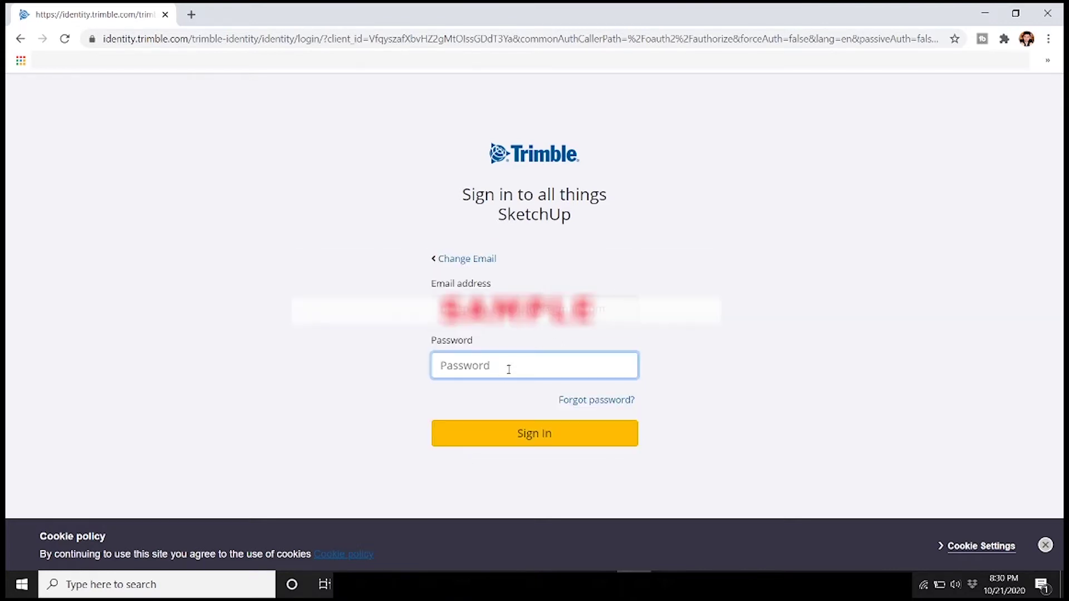
{"action": "type", "text": "•"}
{"action": "key", "text": "Return"}
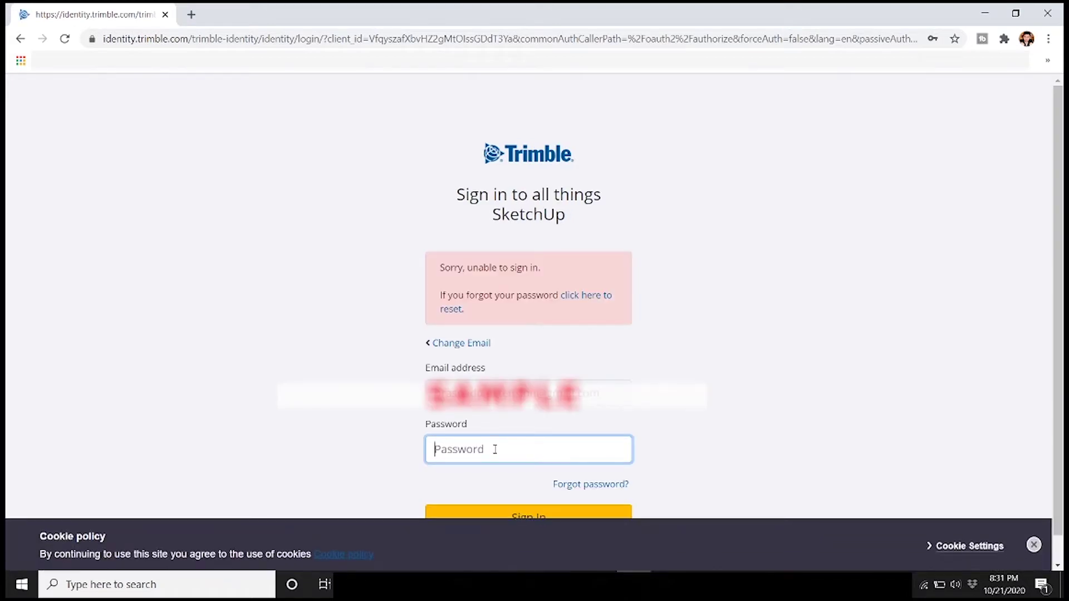
{"action": "type", "text": "••"}
{"action": "key", "text": "Return"}
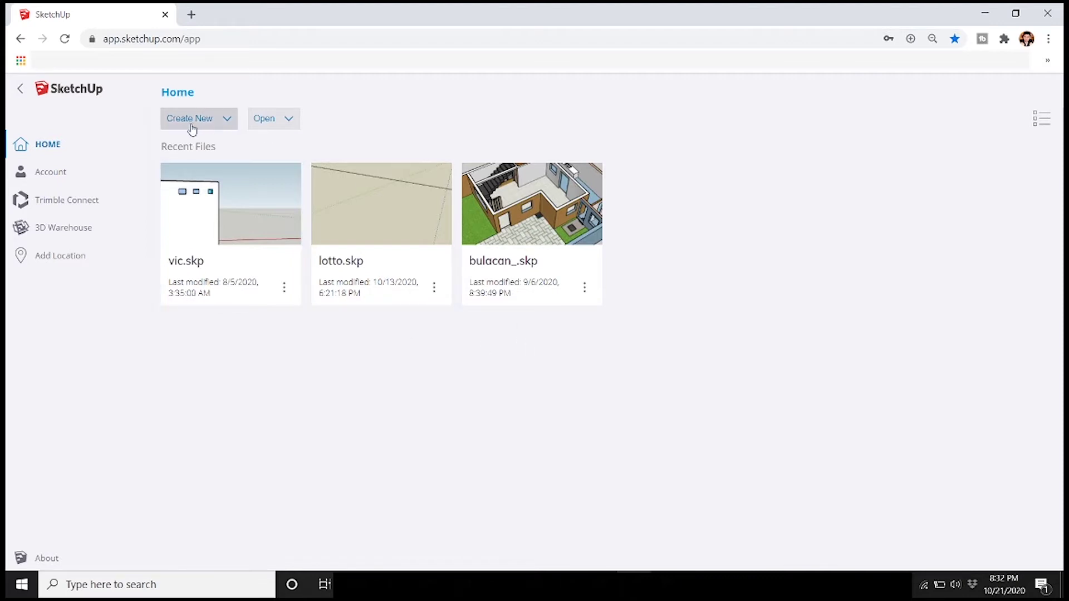
Step: Create a new model from Simple Template - Meters and orbit to eye level with the figure
{"action": "left_click", "coordinate": [193, 129]}
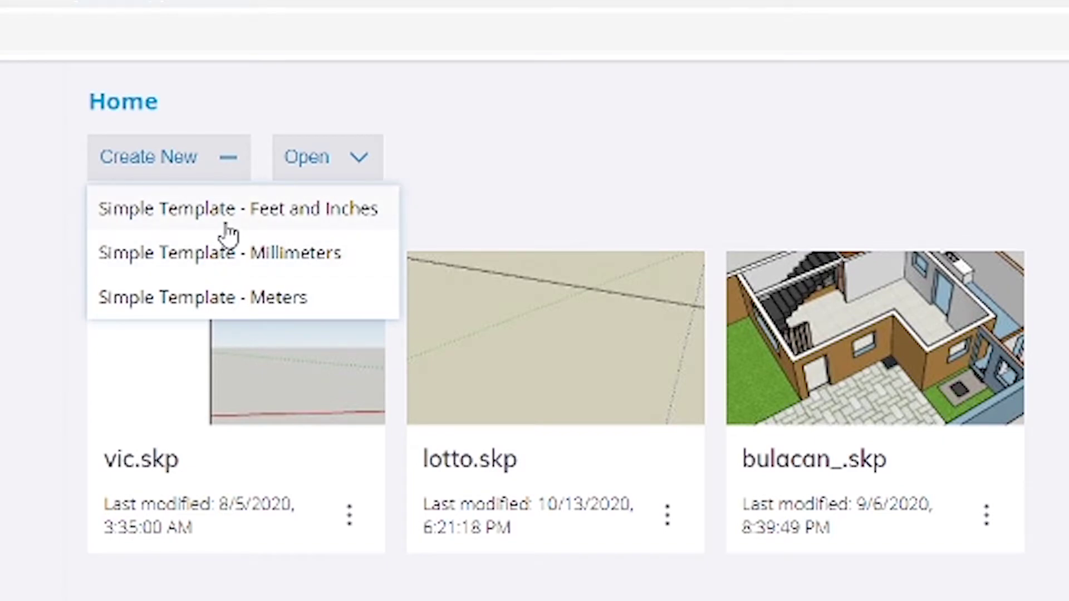
{"action": "left_click", "coordinate": [239, 300]}
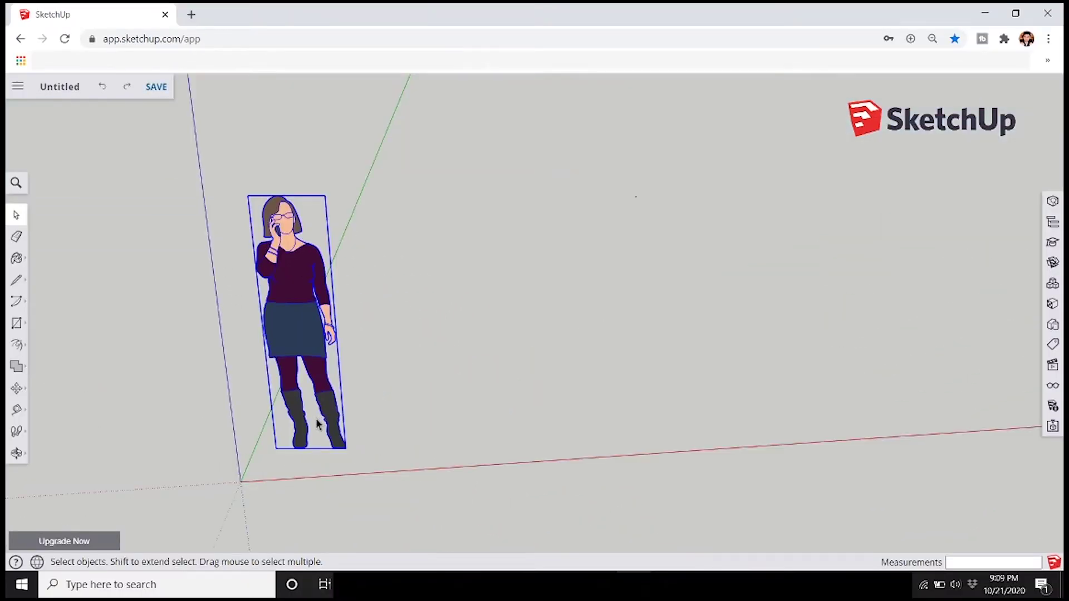
{"action": "scroll", "coordinate": [318, 422], "scroll_direction": "up", "scroll_amount": 1}
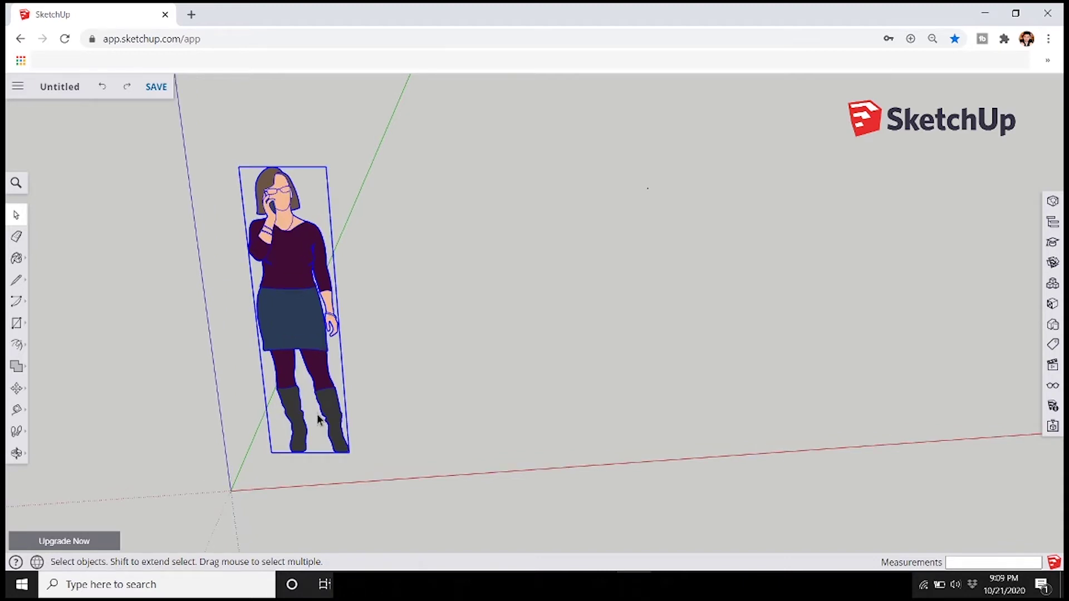
{"action": "scroll", "coordinate": [306, 419], "scroll_direction": "down", "scroll_amount": 2}
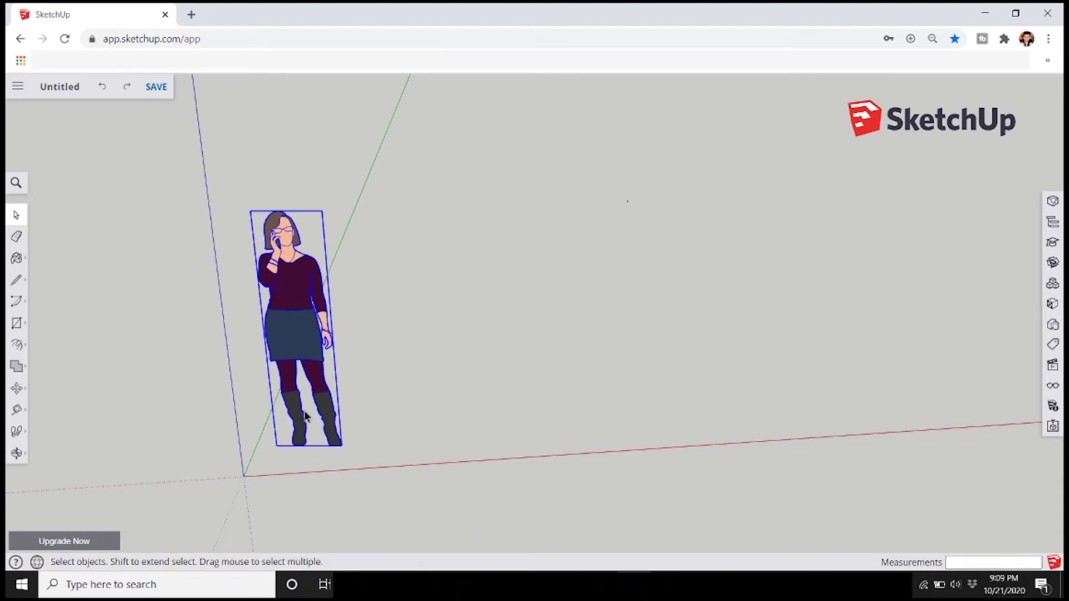
{"action": "middle_click_drag", "start_coordinate": [302, 397], "coordinate": [285, 244]}
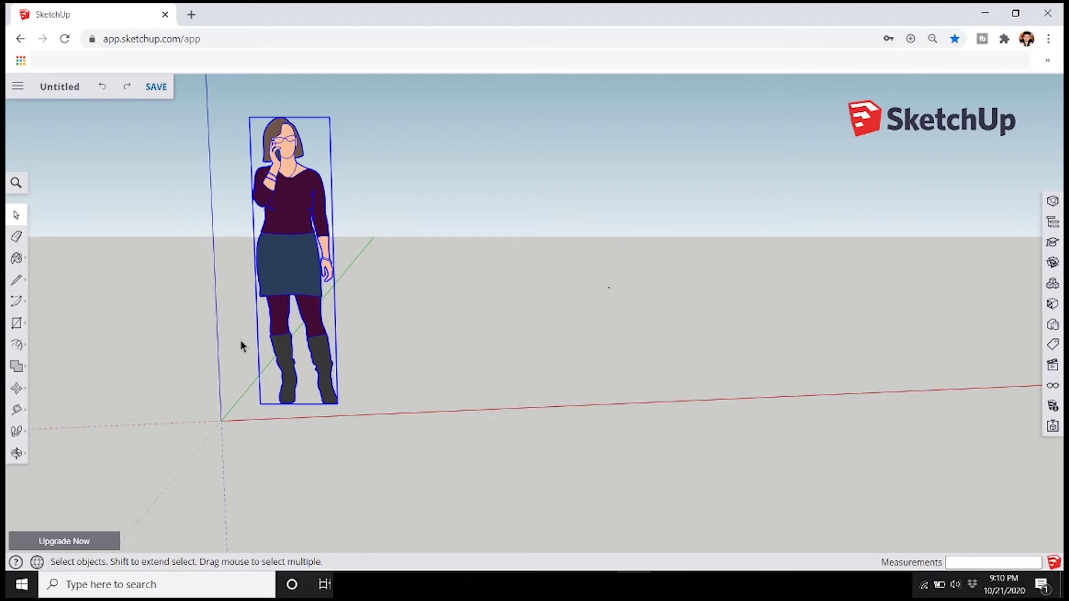
Step: Orbit and pan the view so the scale figure sits at the top left
{"action": "left_click", "coordinate": [17, 456]}
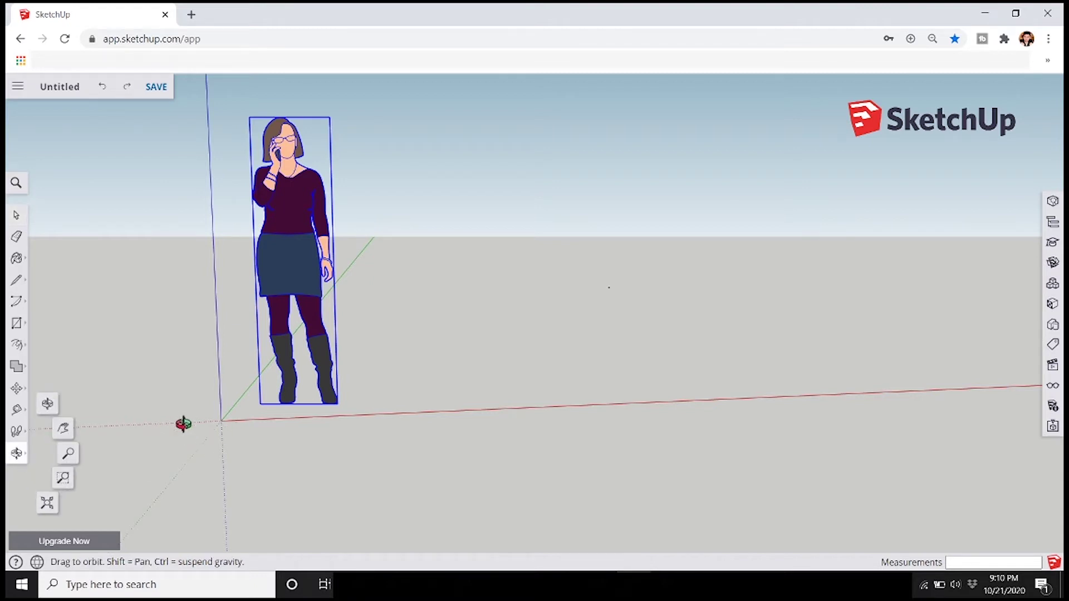
{"action": "left_click_drag", "start_coordinate": [287, 424], "coordinate": [374, 468]}
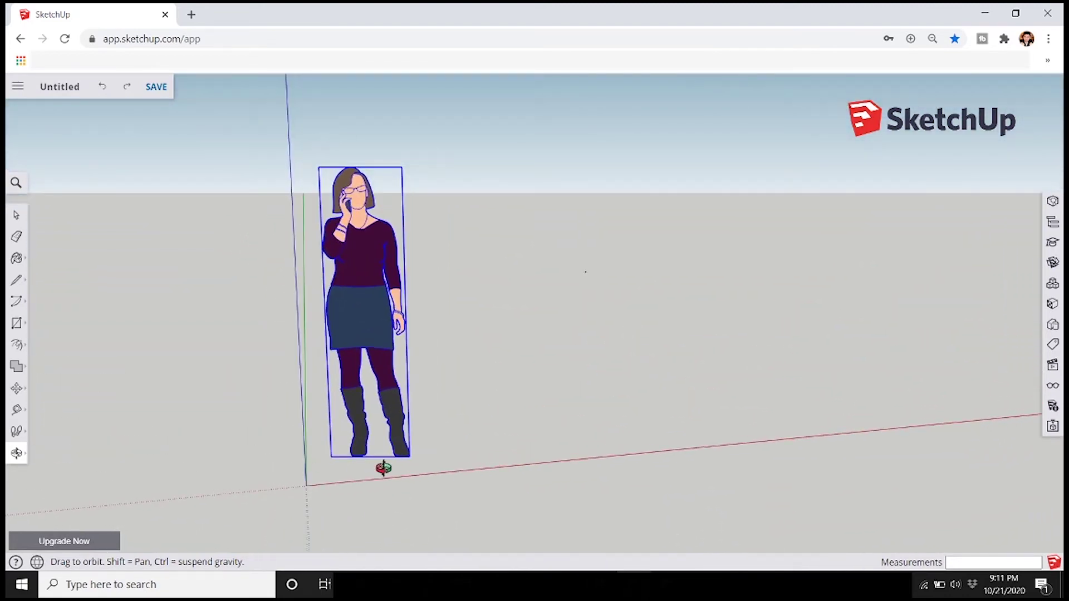
{"action": "left_click", "coordinate": [17, 453]}
{"action": "left_click", "coordinate": [62, 433]}
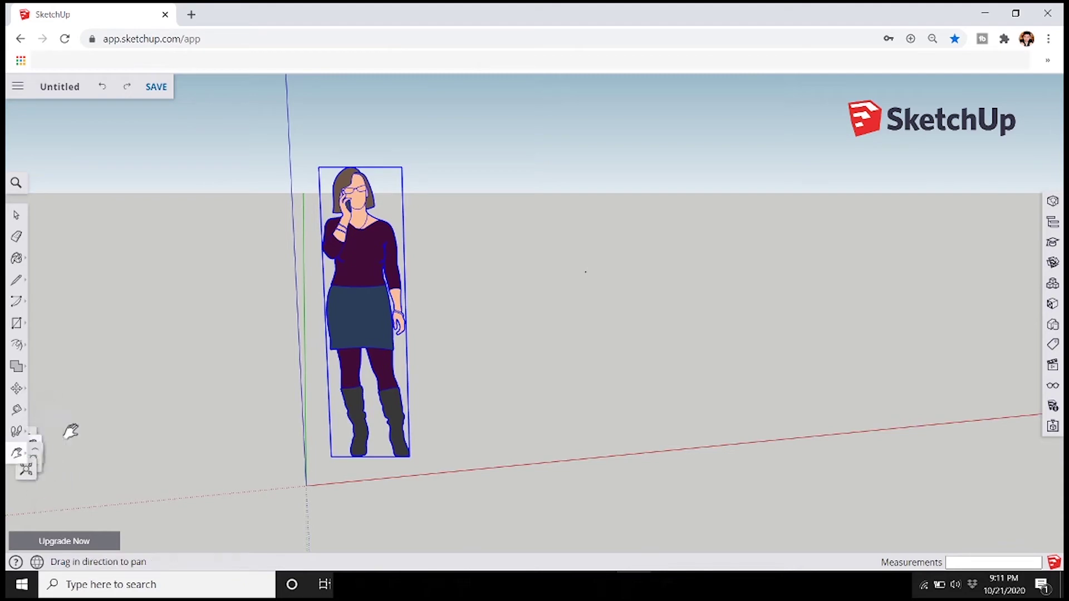
{"action": "left_click_drag", "start_coordinate": [229, 415], "coordinate": [137, 373]}
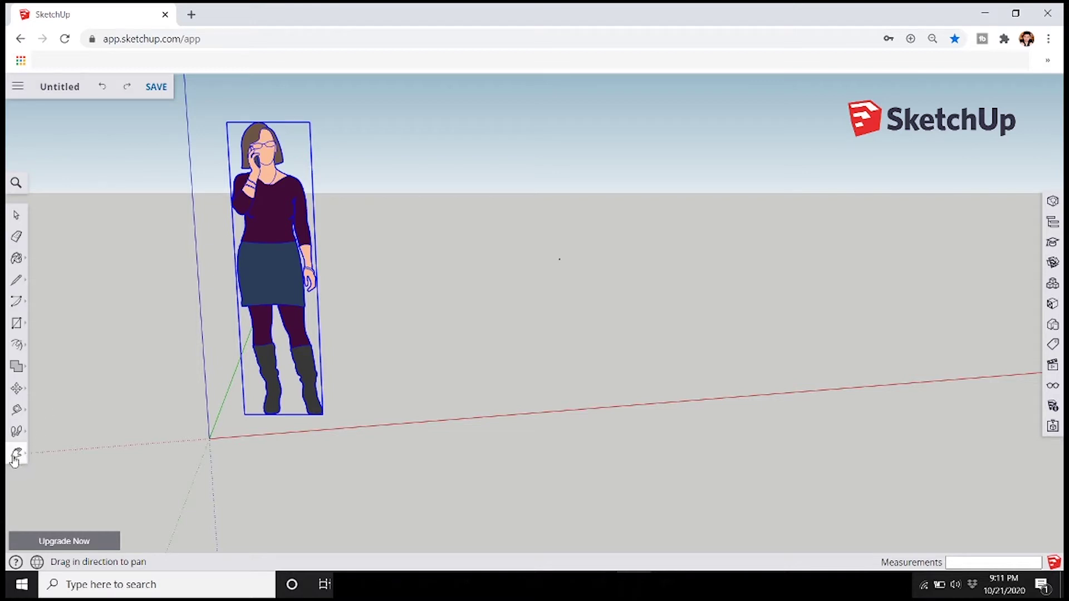
Step: Zoom out and orbit down toward the empty ground, then activate the Rectangle tool
{"action": "mouse_move", "coordinate": [17, 457]}
{"action": "left_click", "coordinate": [17, 214]}
{"action": "scroll", "coordinate": [388, 278], "scroll_direction": "down", "scroll_amount": 5}
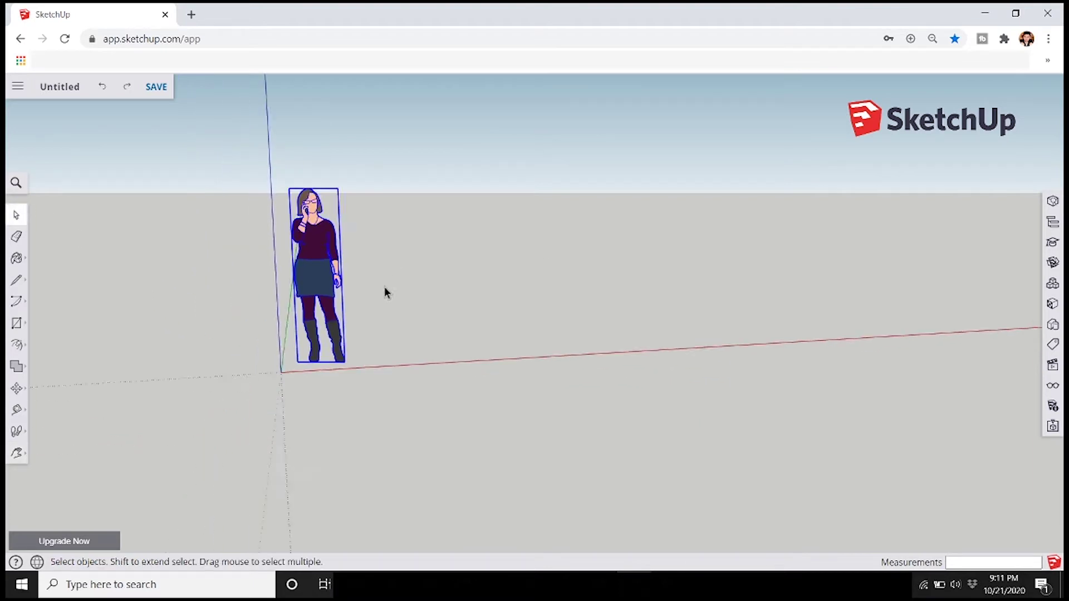
{"action": "middle_click_drag", "start_coordinate": [449, 197], "coordinate": [370, 358]}
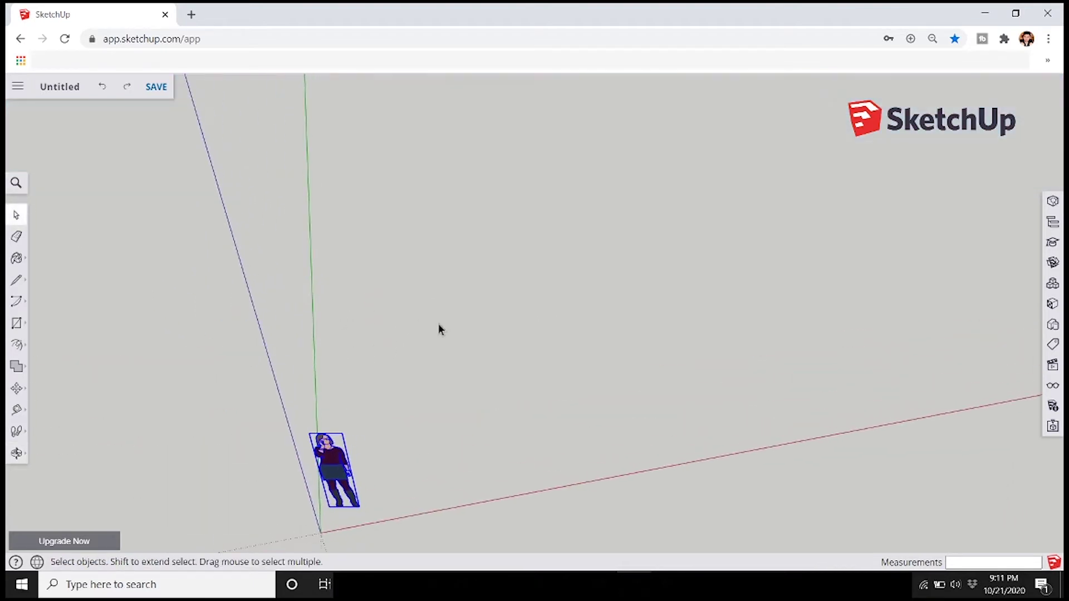
{"action": "middle_click_drag", "start_coordinate": [439, 329], "coordinate": [403, 366]}
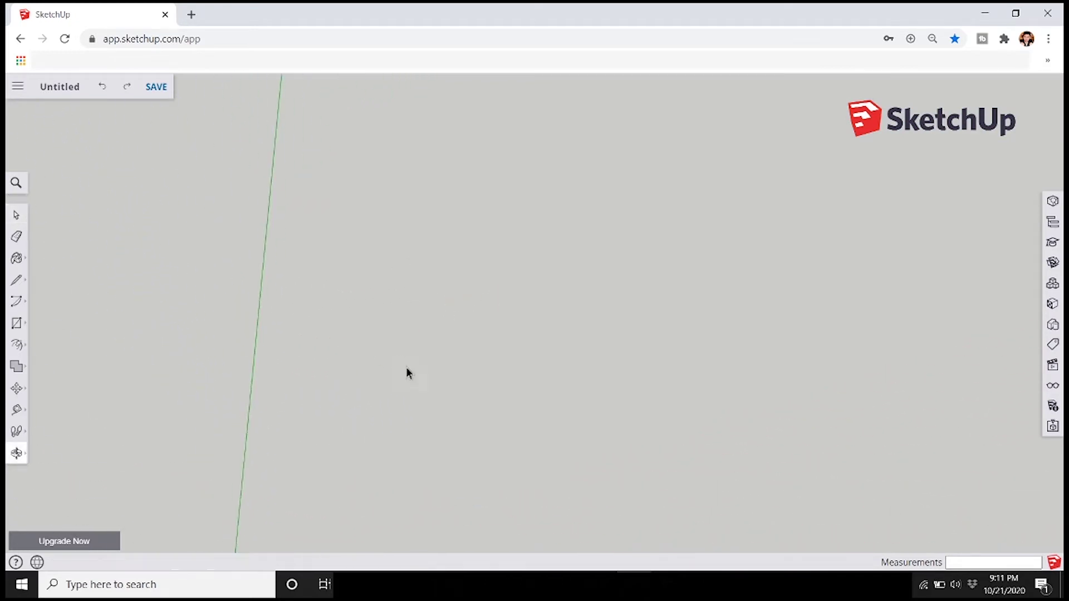
{"action": "left_click", "coordinate": [16, 325]}
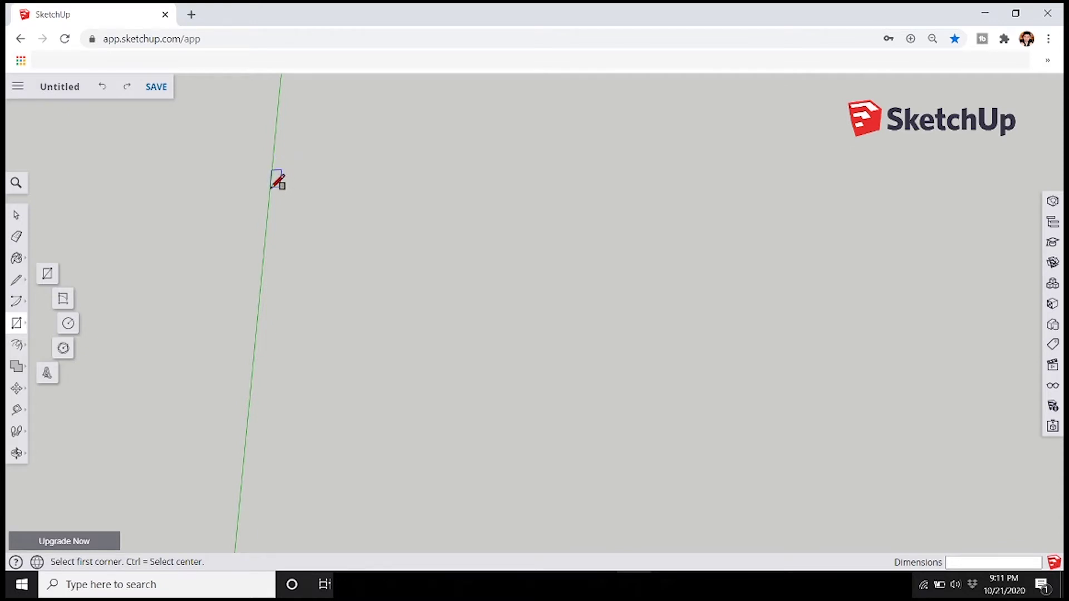
{"action": "left_click", "coordinate": [271, 190]}
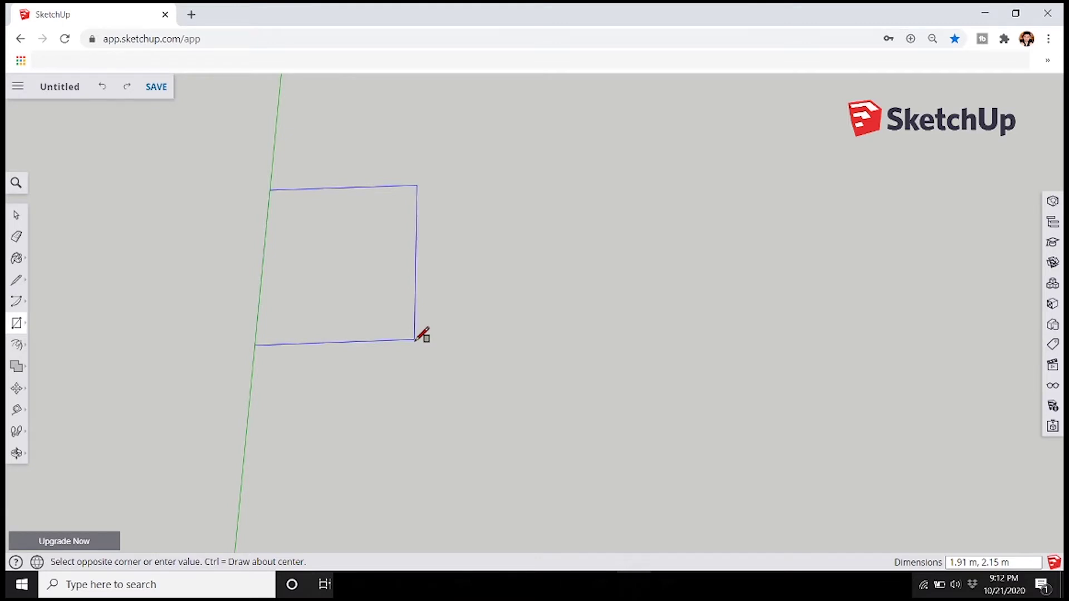
{"action": "left_click", "coordinate": [415, 339]}
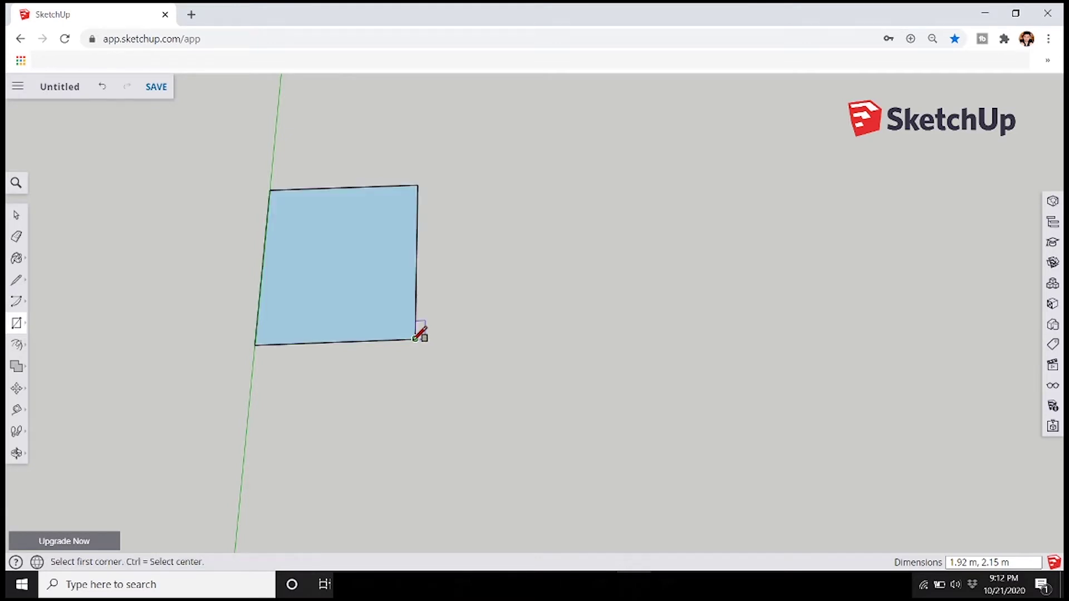
{"action": "key", "text": "ctrl+z"}
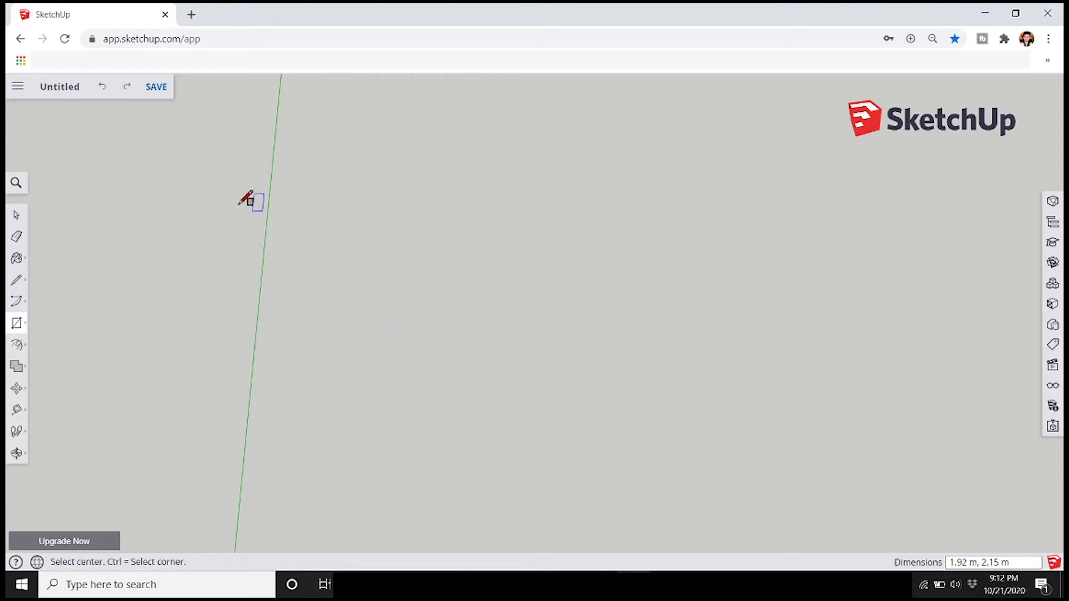
{"action": "left_click", "coordinate": [16, 216]}
{"action": "left_click", "coordinate": [16, 324]}
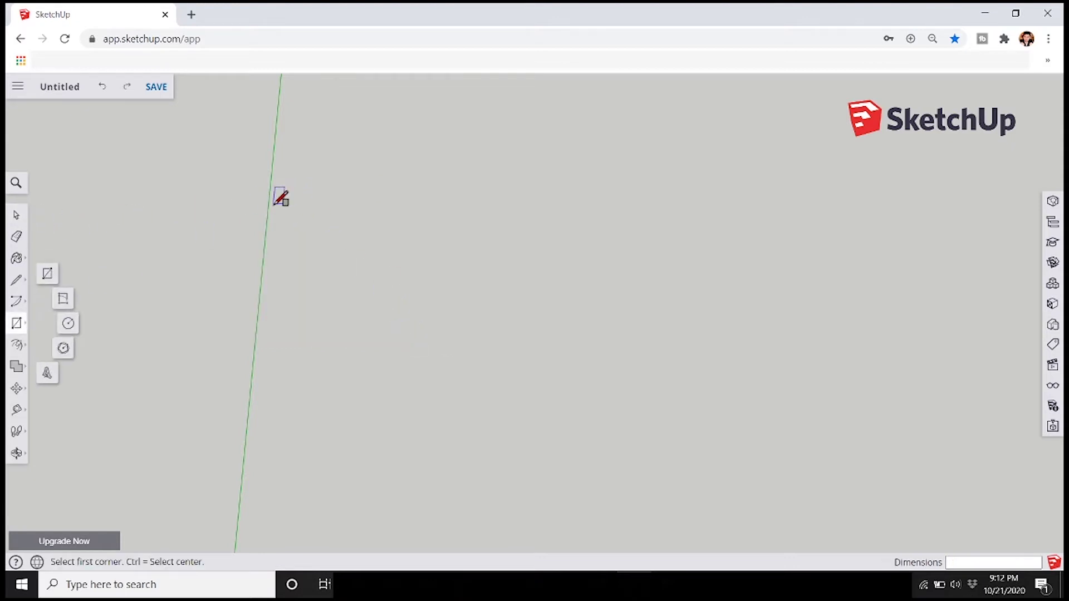
{"action": "left_click", "coordinate": [268, 202]}
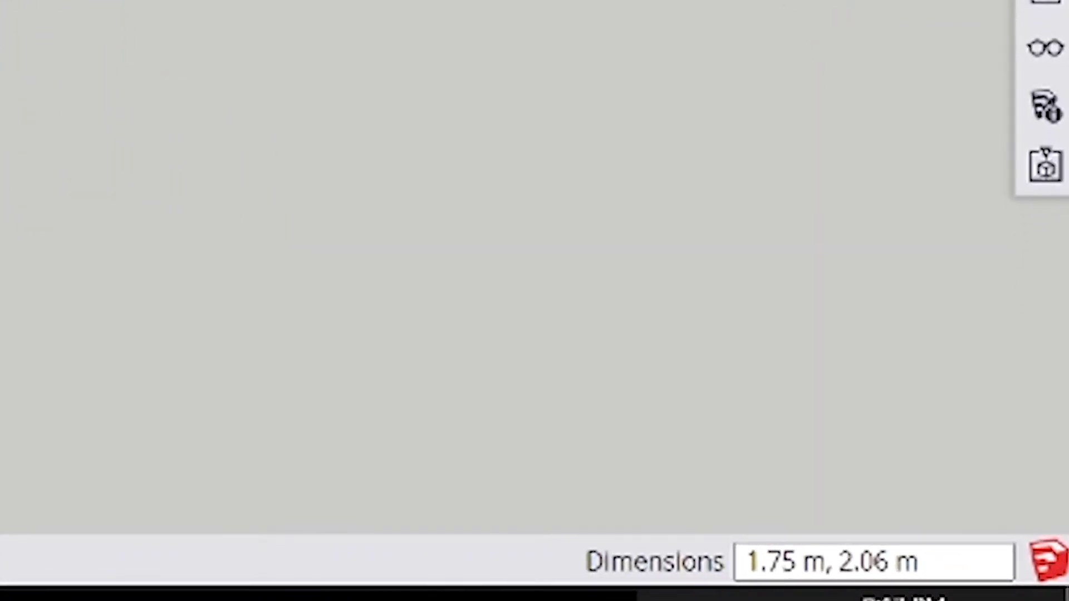
Step: Draw a 5m × 5m square floor face and orbit to view it at an angle
{"action": "type", "text": "5m"}
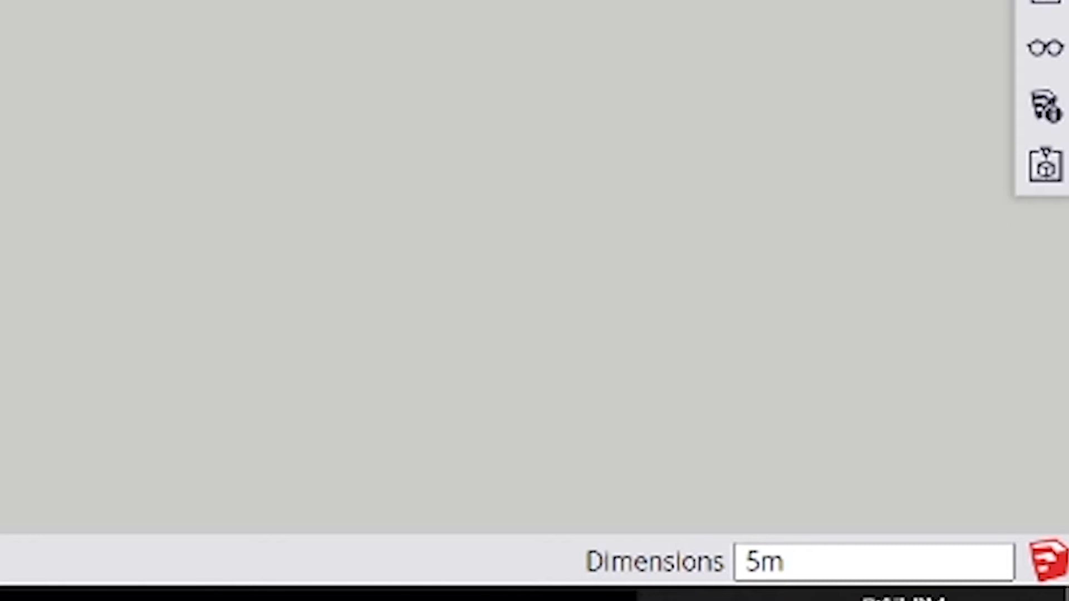
{"action": "type", "text": ", 5m"}
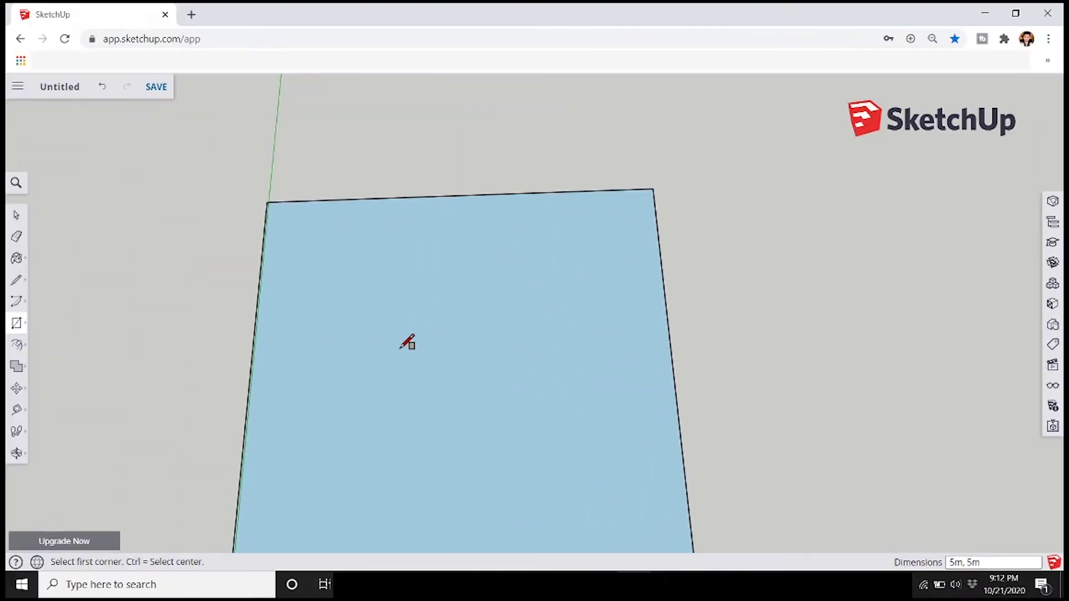
{"action": "scroll", "coordinate": [412, 274], "scroll_direction": "down", "scroll_amount": 3}
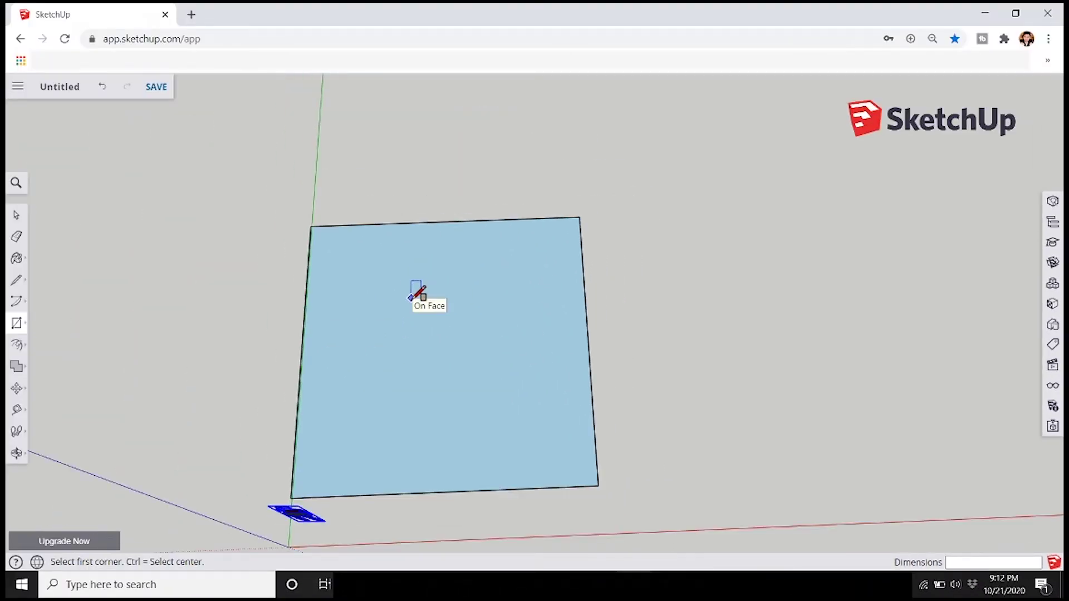
{"action": "scroll", "coordinate": [405, 186], "scroll_direction": "up", "scroll_amount": 1}
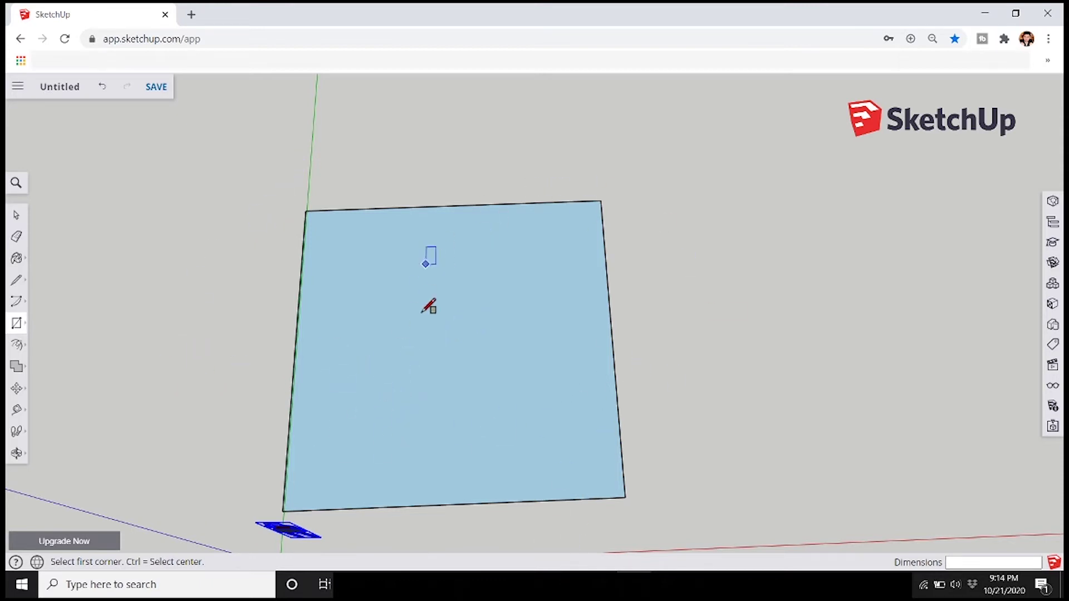
{"action": "middle_click_drag", "start_coordinate": [318, 384], "coordinate": [336, 296]}
{"action": "key", "text": "r"}
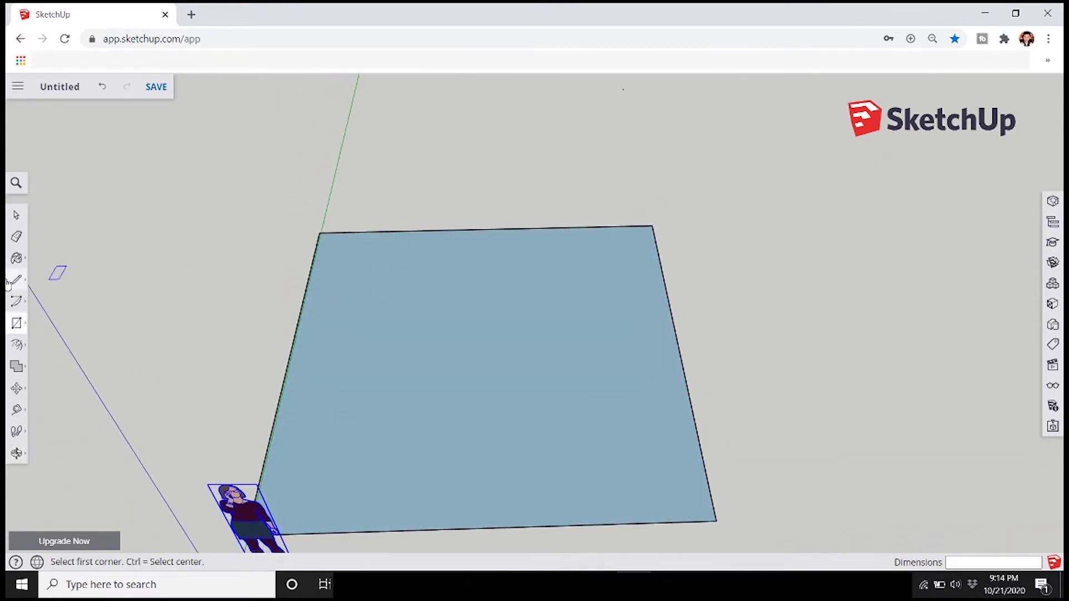
{"action": "left_click", "coordinate": [17, 217]}
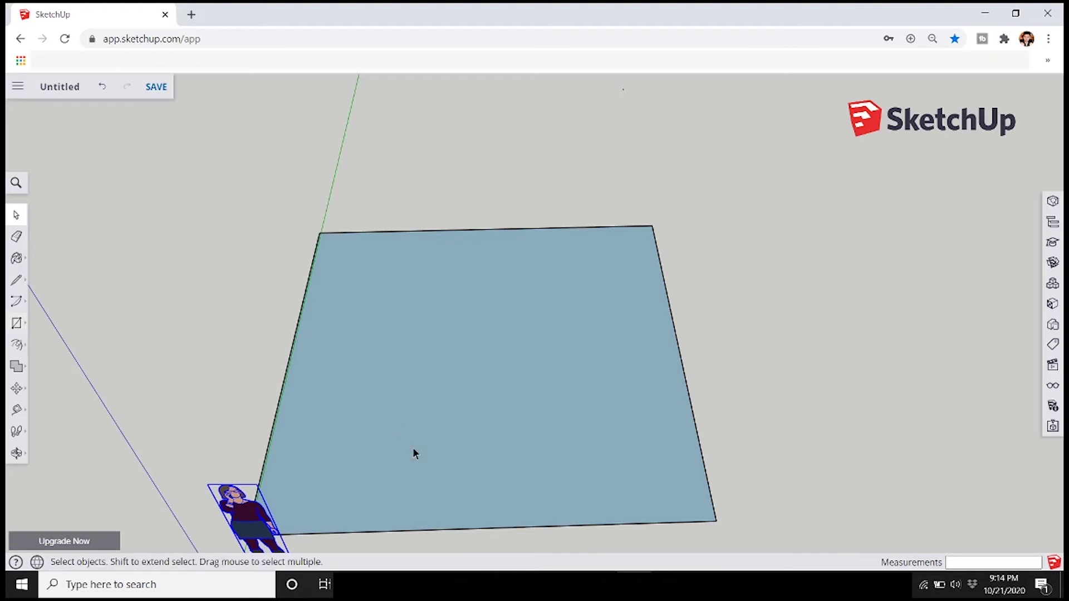
Step: Place 16 cm Tape Measure guides inside the floor's left and top edges
{"action": "left_click", "coordinate": [19, 412]}
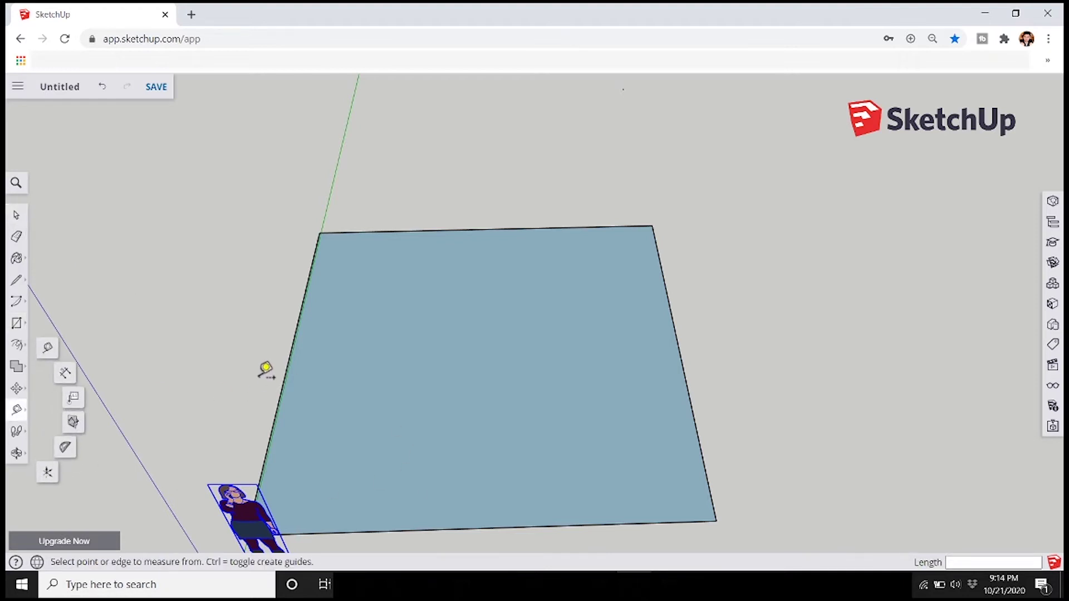
{"action": "left_click", "coordinate": [295, 338]}
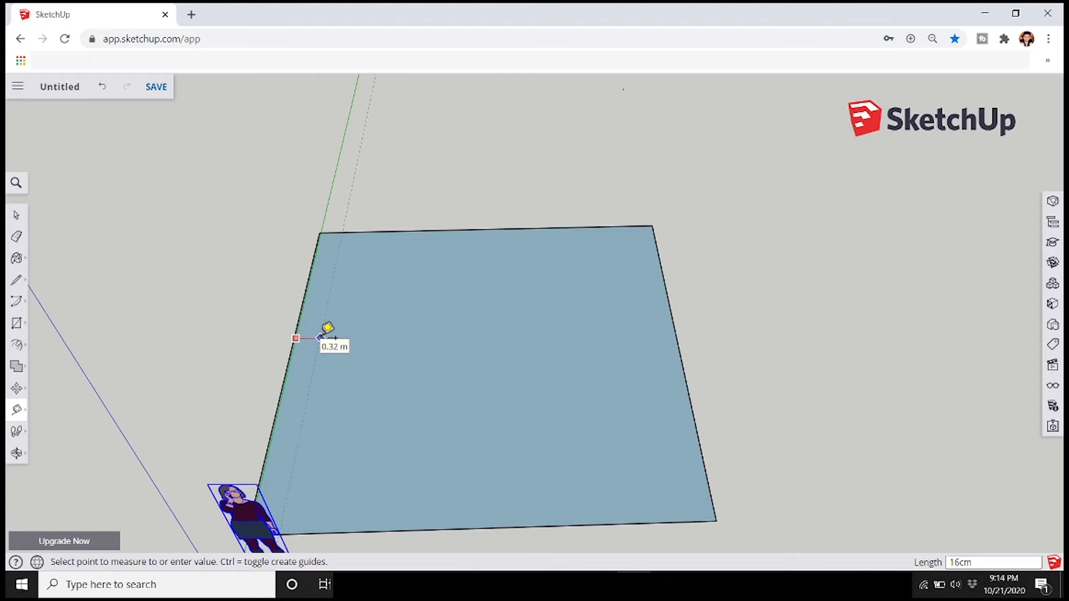
{"action": "left_click", "coordinate": [320, 337]}
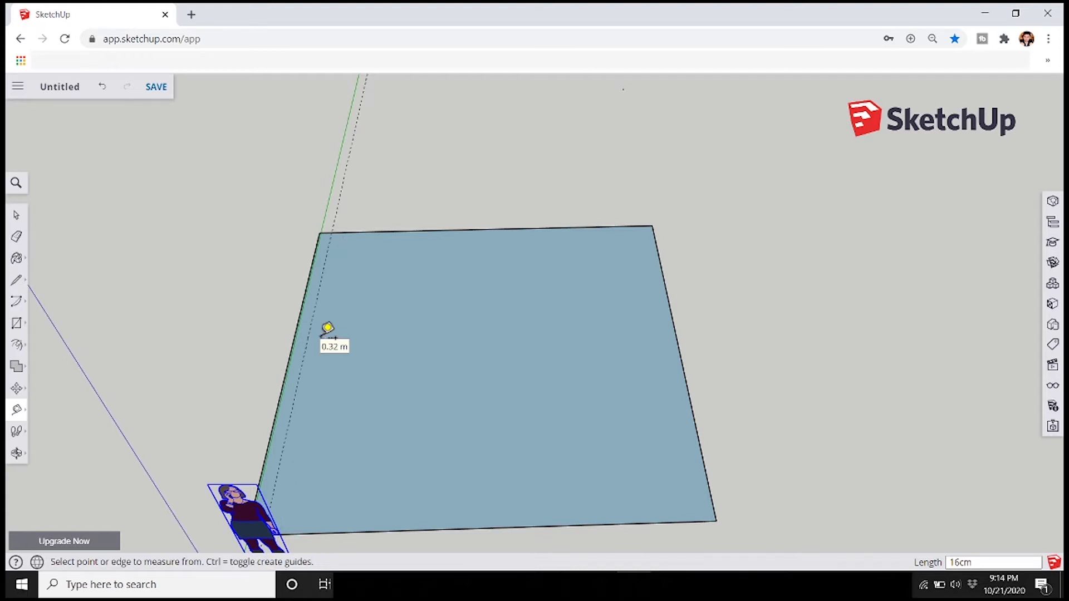
{"action": "left_click", "coordinate": [373, 231]}
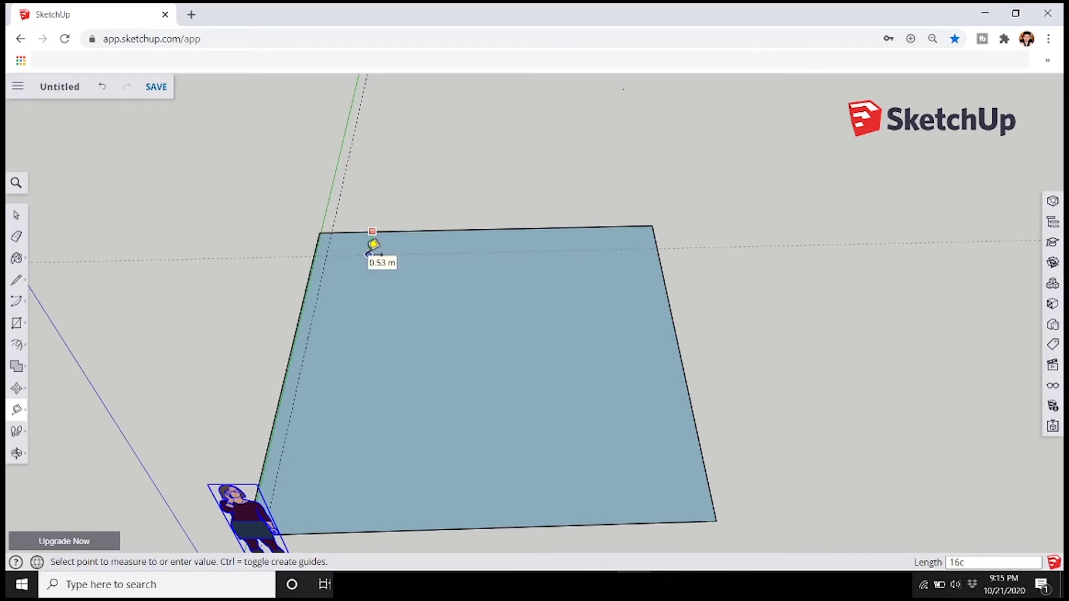
{"action": "type", "text": "16cm"}
{"action": "key", "text": "Return"}
Step: Add matching 16 cm guides inside the floor's right and bottom edges
{"action": "left_click", "coordinate": [666, 287]}
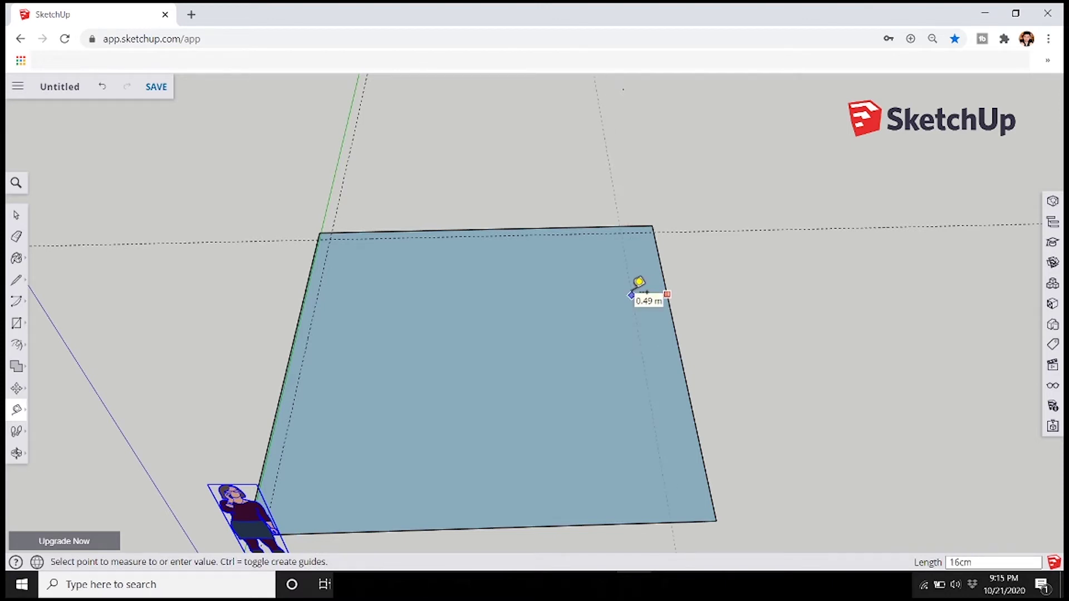
{"action": "left_click", "coordinate": [638, 282]}
{"action": "left_click", "coordinate": [523, 519]}
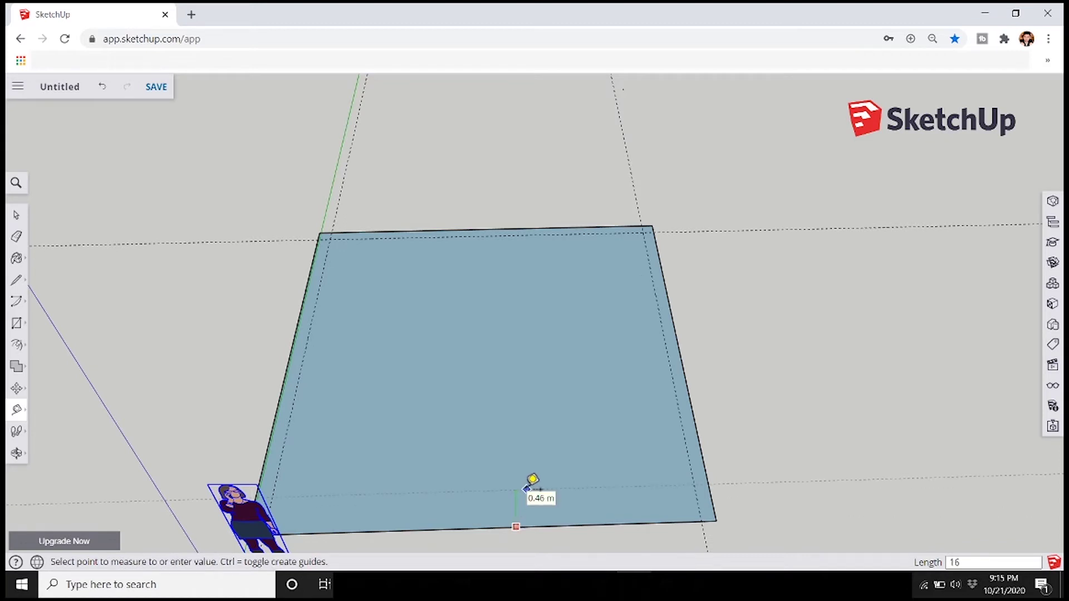
{"action": "key", "text": "Return"}
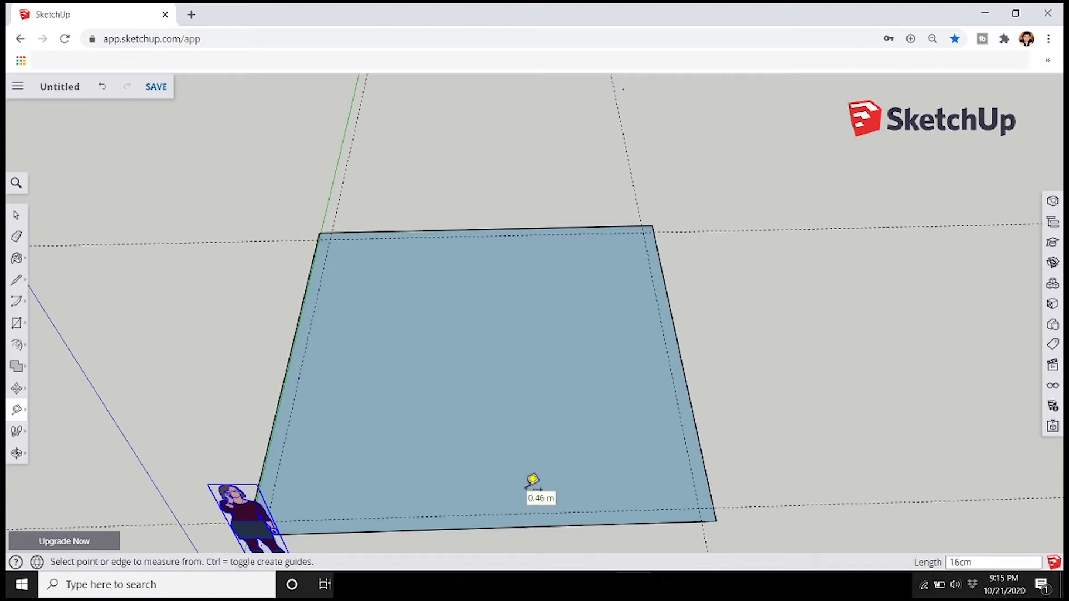
{"action": "scroll", "coordinate": [428, 348], "scroll_direction": "down", "scroll_amount": 2}
{"action": "scroll", "coordinate": [423, 467], "scroll_direction": "up", "scroll_amount": 3}
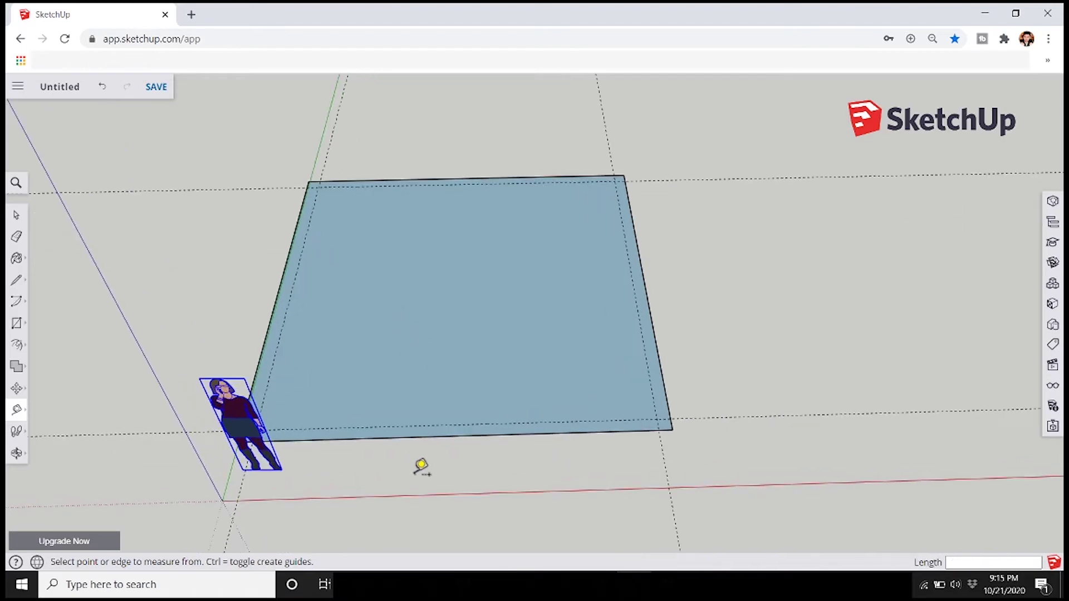
Step: Draw 16 cm-wide strip rectangles along the floor's top and right edges
{"action": "middle_click_drag", "start_coordinate": [433, 351], "coordinate": [405, 358]}
{"action": "left_click", "coordinate": [17, 323]}
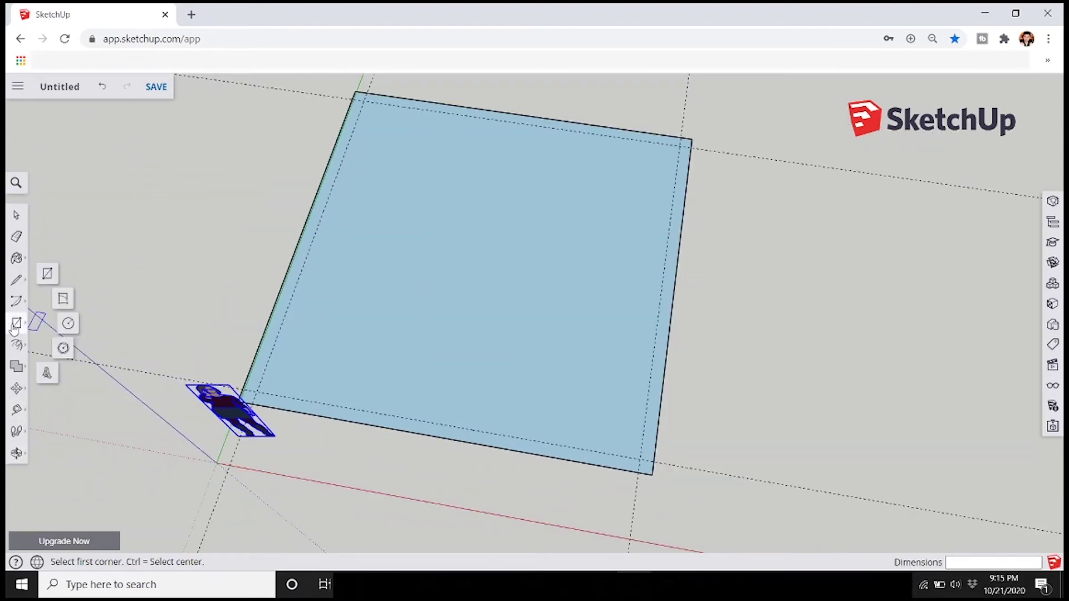
{"action": "left_click", "coordinate": [25, 219]}
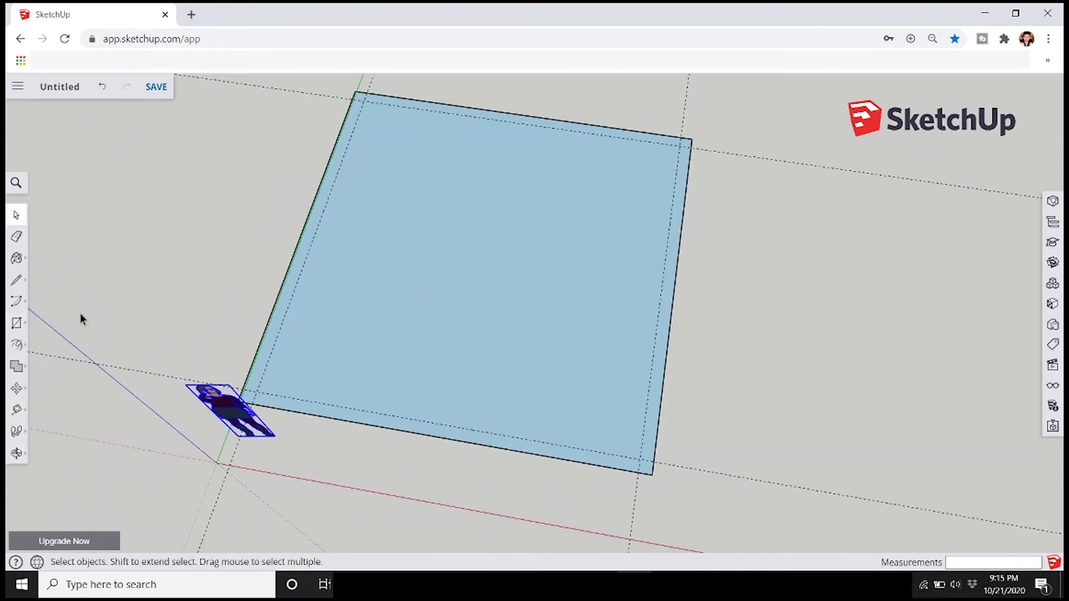
{"action": "left_click", "coordinate": [16, 324]}
{"action": "left_click", "coordinate": [355, 91]}
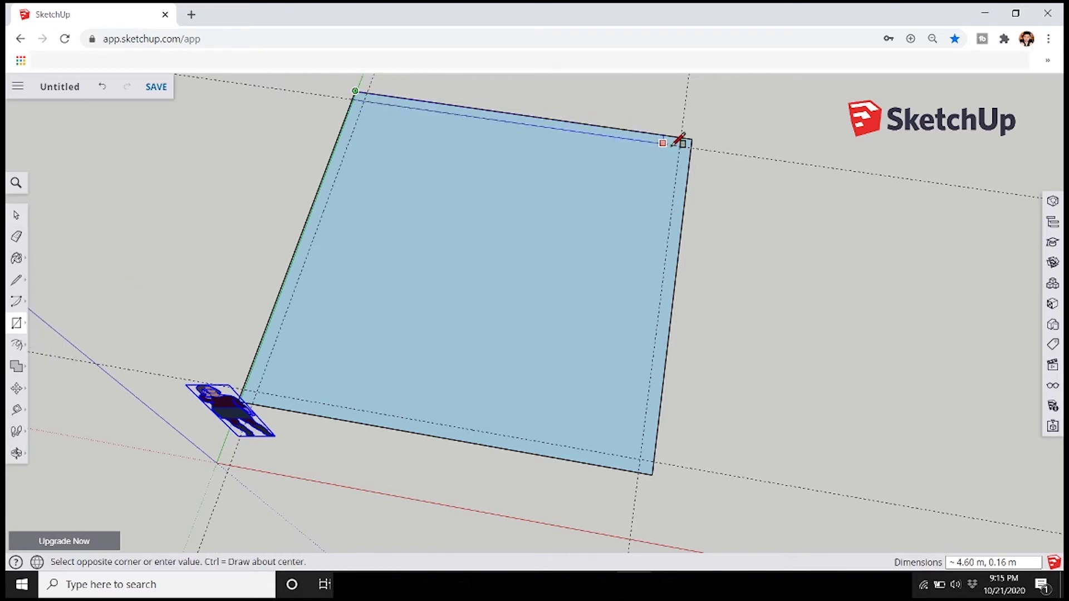
{"action": "left_click", "coordinate": [690, 138]}
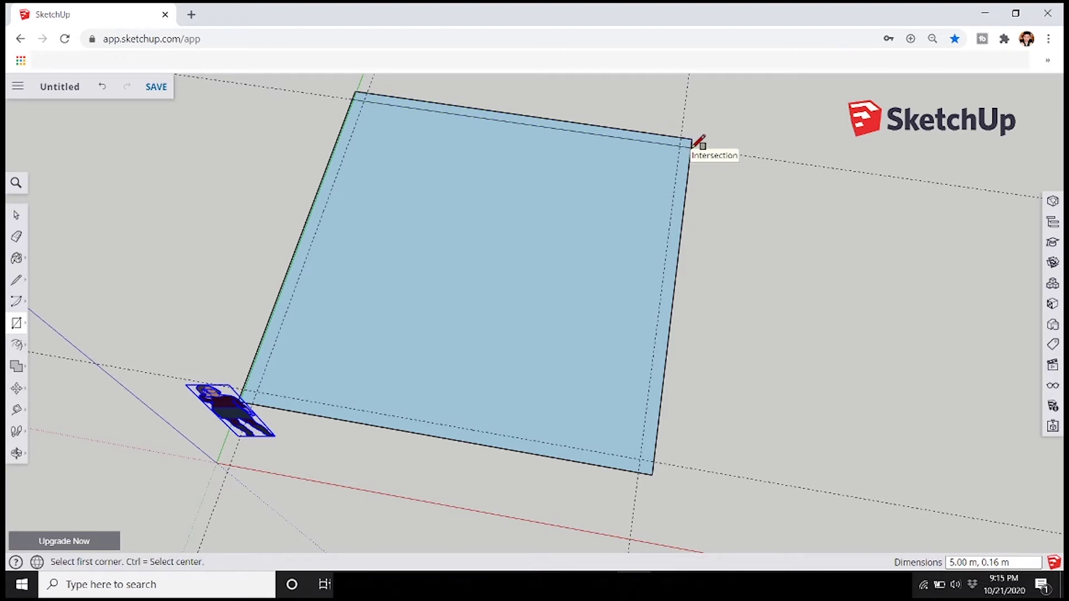
{"action": "left_click", "coordinate": [681, 137]}
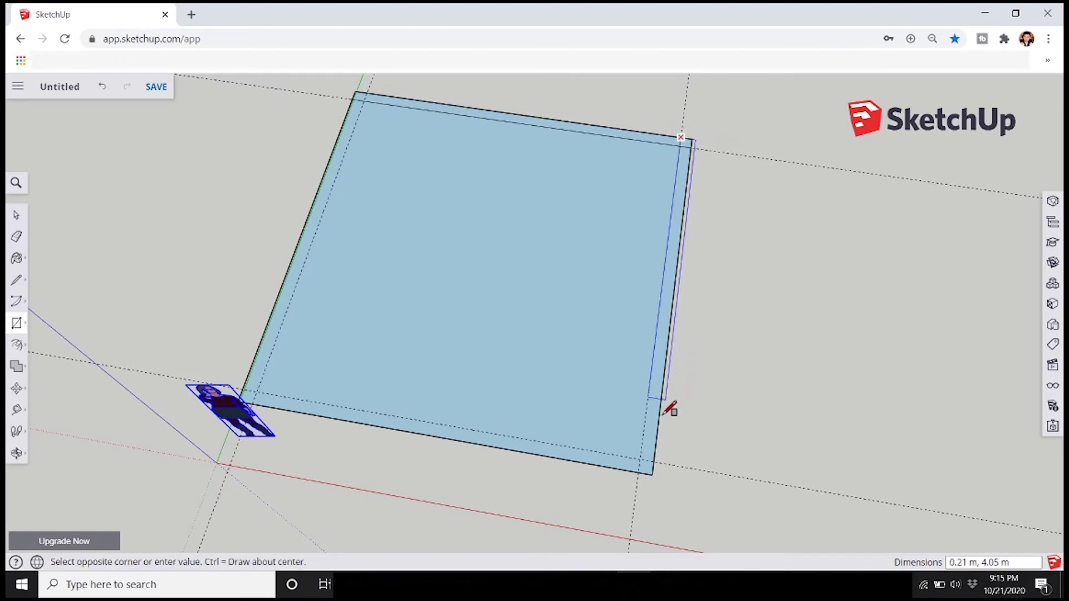
{"action": "left_click", "coordinate": [653, 473]}
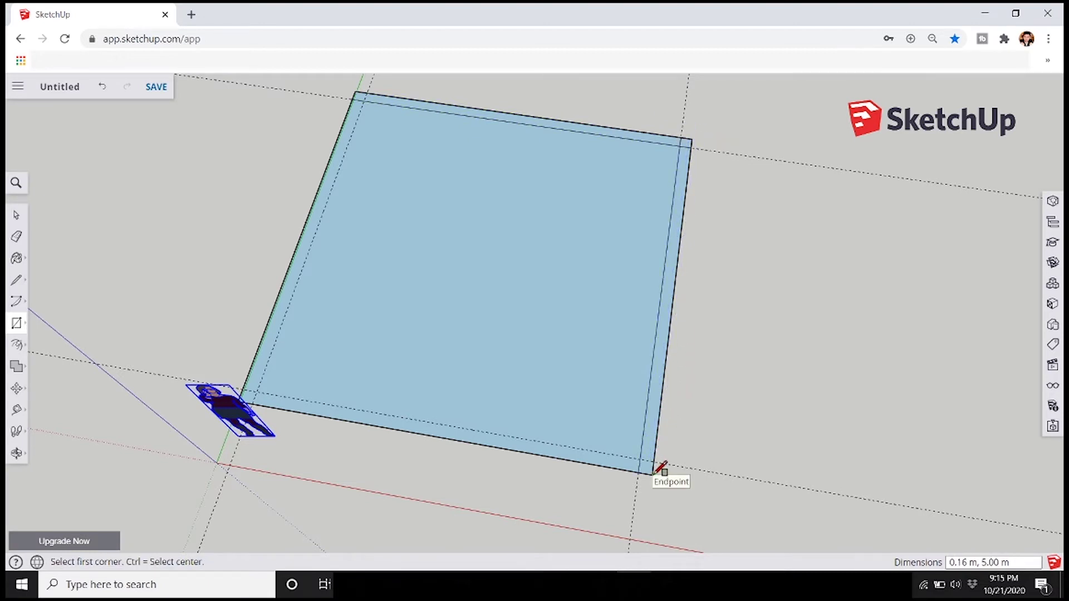
Step: Draw the matching 16 cm strips along the floor's bottom and left edges
{"action": "left_click", "coordinate": [245, 389]}
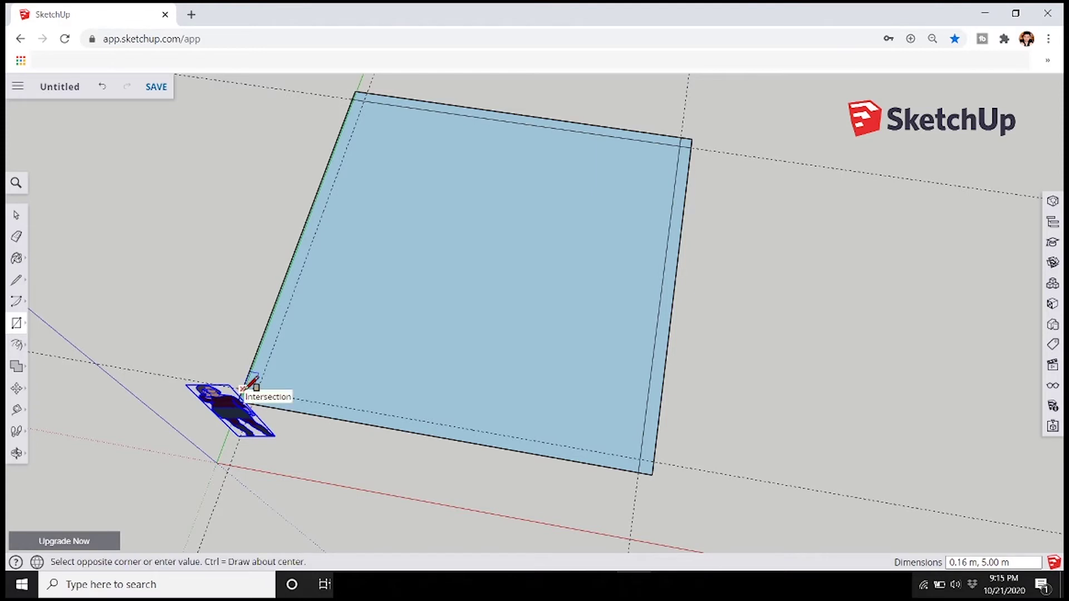
{"action": "left_click", "coordinate": [653, 473]}
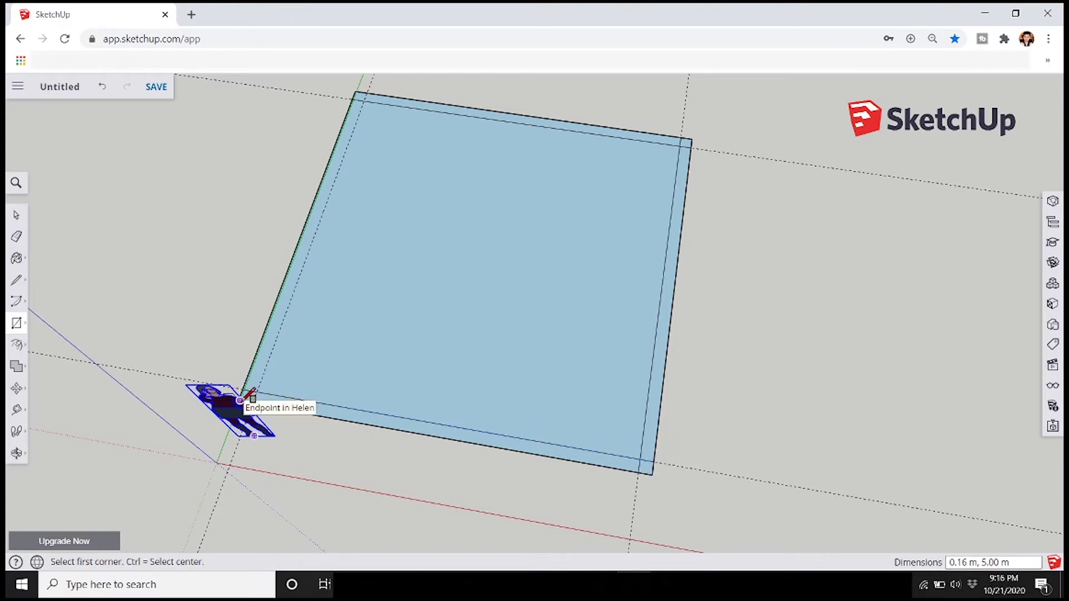
{"action": "left_click", "coordinate": [354, 90]}
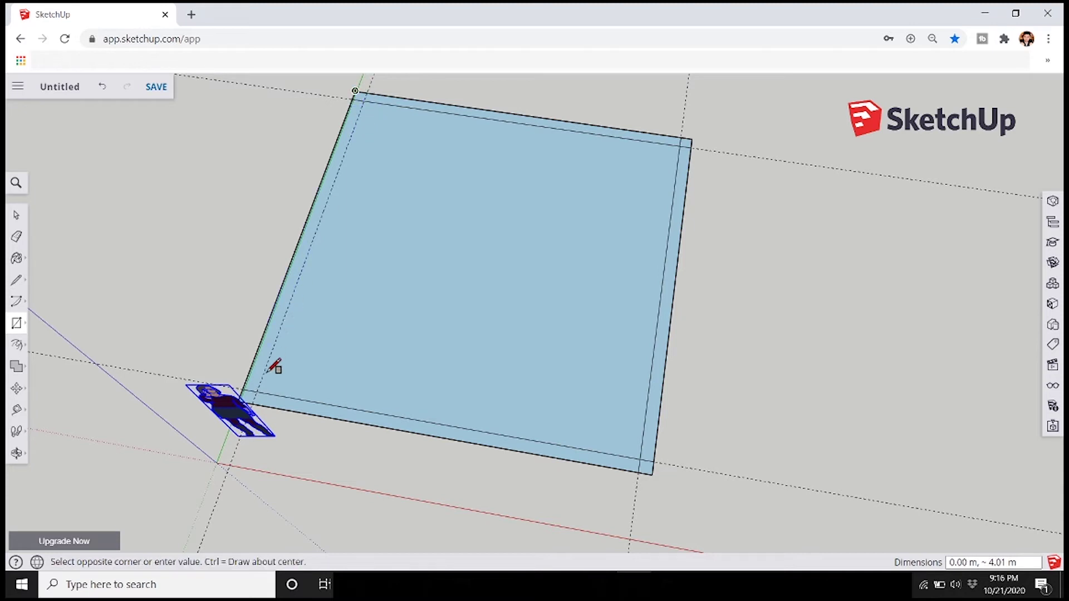
{"action": "left_click", "coordinate": [259, 396]}
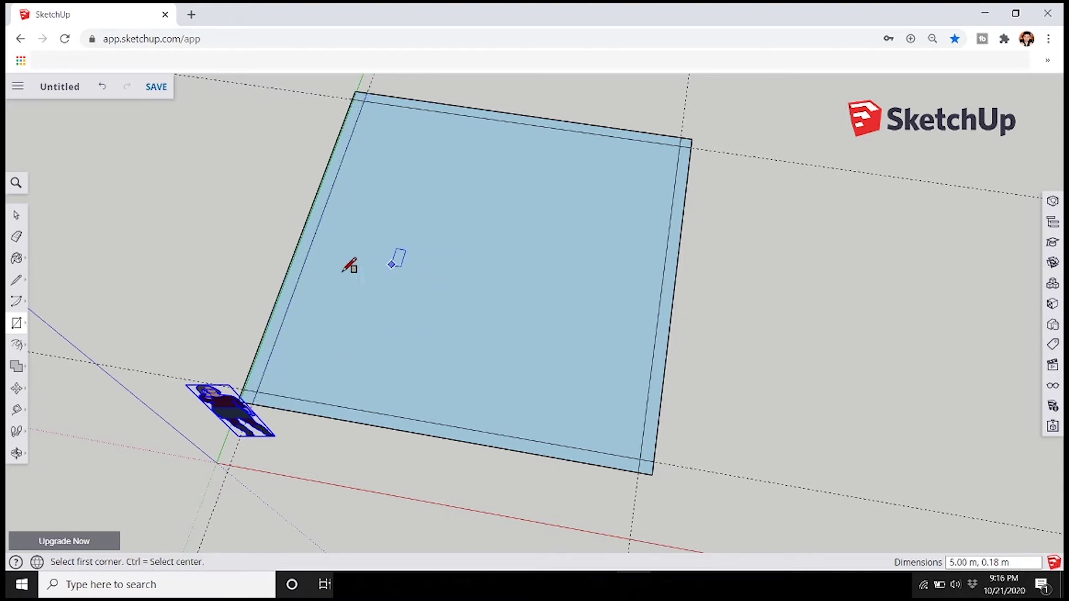
{"action": "left_click", "coordinate": [16, 236]}
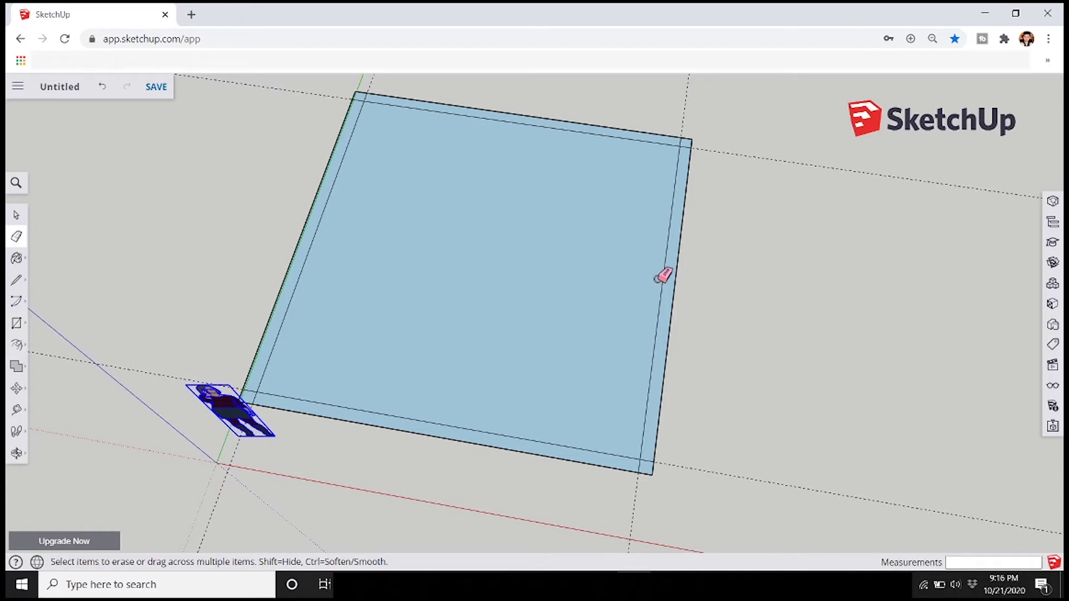
{"action": "scroll", "coordinate": [671, 504], "scroll_direction": "up", "scroll_amount": 3}
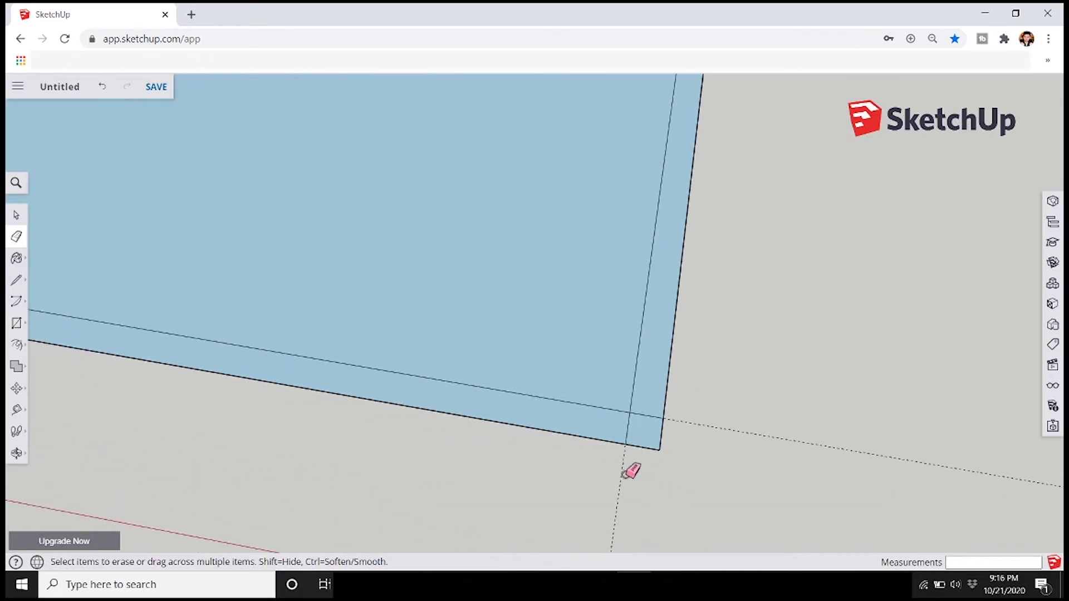
{"action": "scroll", "coordinate": [626, 473], "scroll_direction": "up", "scroll_amount": 1}
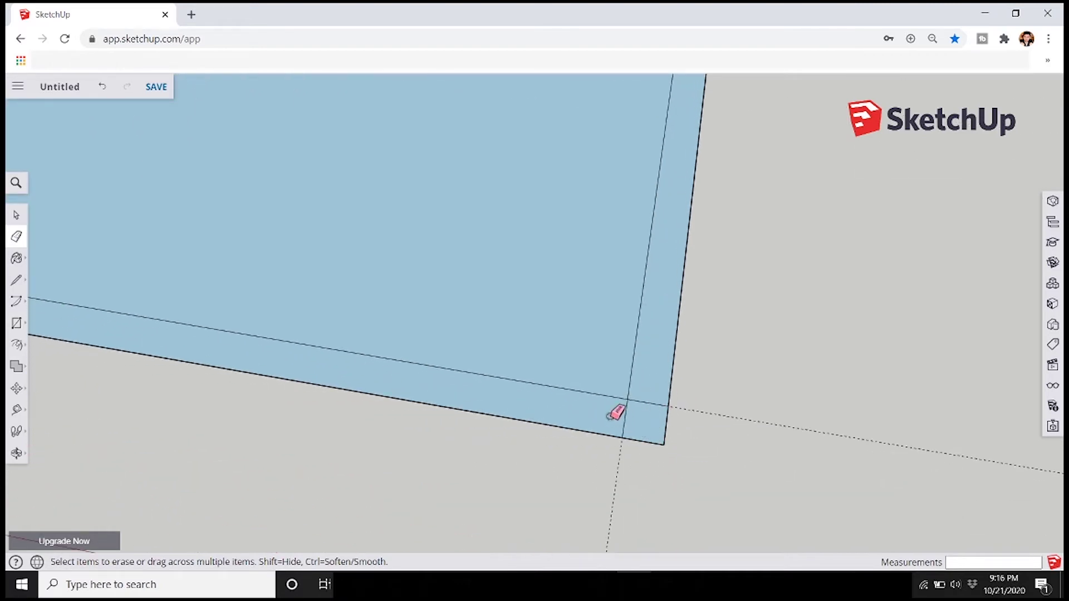
{"action": "scroll", "coordinate": [640, 414], "scroll_direction": "down", "scroll_amount": 1}
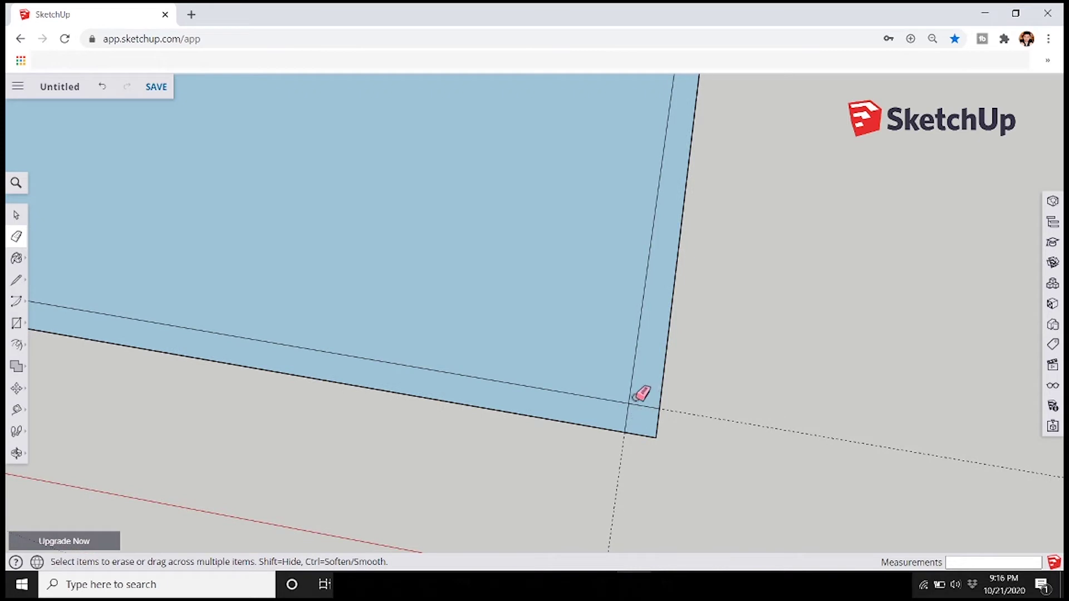
{"action": "scroll", "coordinate": [646, 411], "scroll_direction": "up", "scroll_amount": 2}
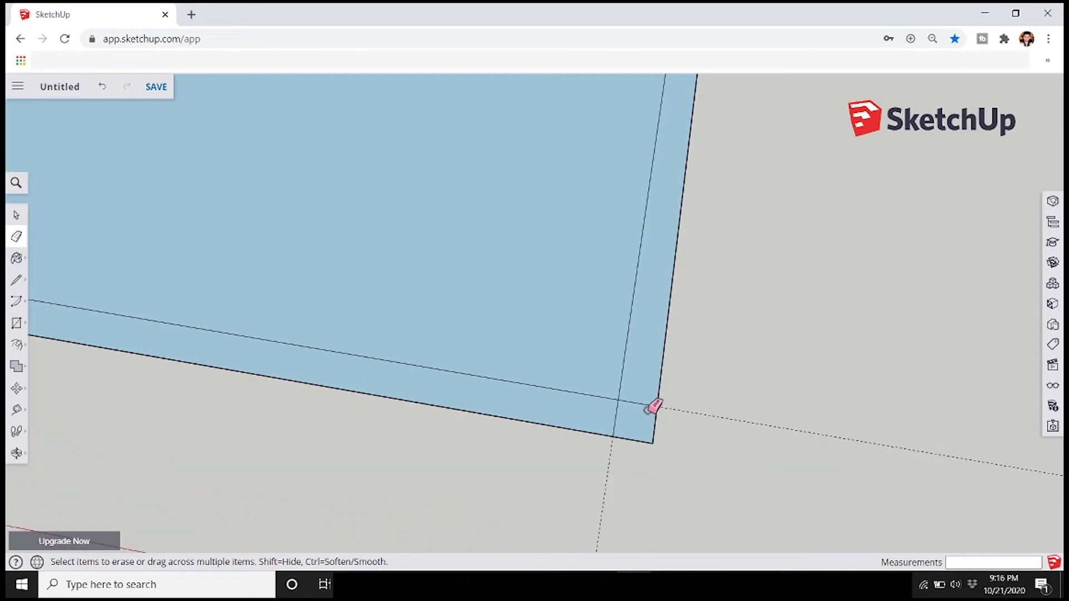
{"action": "scroll", "coordinate": [635, 414], "scroll_direction": "down", "scroll_amount": 5}
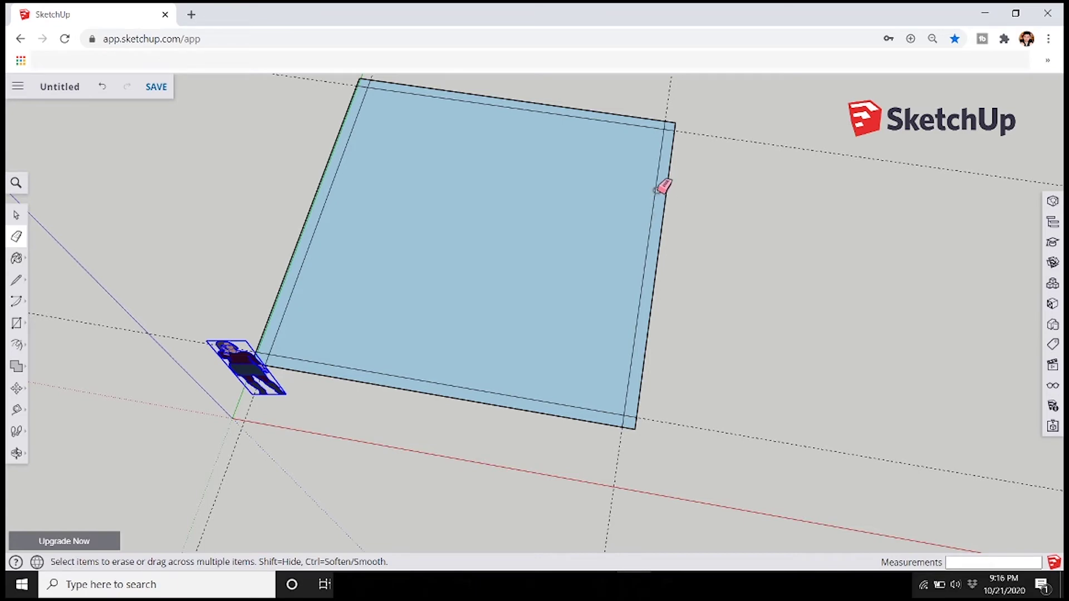
{"action": "scroll", "coordinate": [625, 394], "scroll_direction": "down", "scroll_amount": 1}
{"action": "mouse_move", "coordinate": [617, 406]}
{"action": "middle_mouse_down"}
{"action": "mouse_move", "coordinate": [616, 362]}
{"action": "mouse_move", "coordinate": [635, 389]}
{"action": "middle_mouse_up"}
{"action": "scroll", "coordinate": [635, 388], "scroll_direction": "up", "scroll_amount": 3}
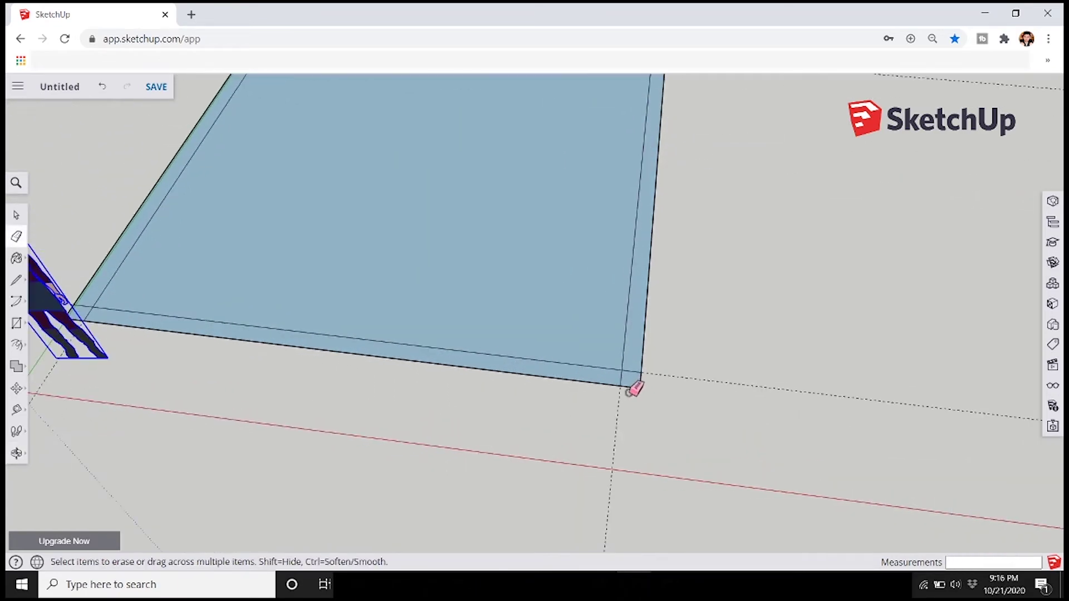
{"action": "scroll", "coordinate": [642, 367], "scroll_direction": "down", "scroll_amount": 5}
{"action": "mouse_move", "coordinate": [637, 358]}
{"action": "middle_mouse_down"}
{"action": "mouse_move", "coordinate": [546, 399]}
{"action": "mouse_move", "coordinate": [283, 372]}
{"action": "mouse_move", "coordinate": [25, 243]}
{"action": "middle_mouse_up"}
{"action": "left_click", "coordinate": [22, 230]}
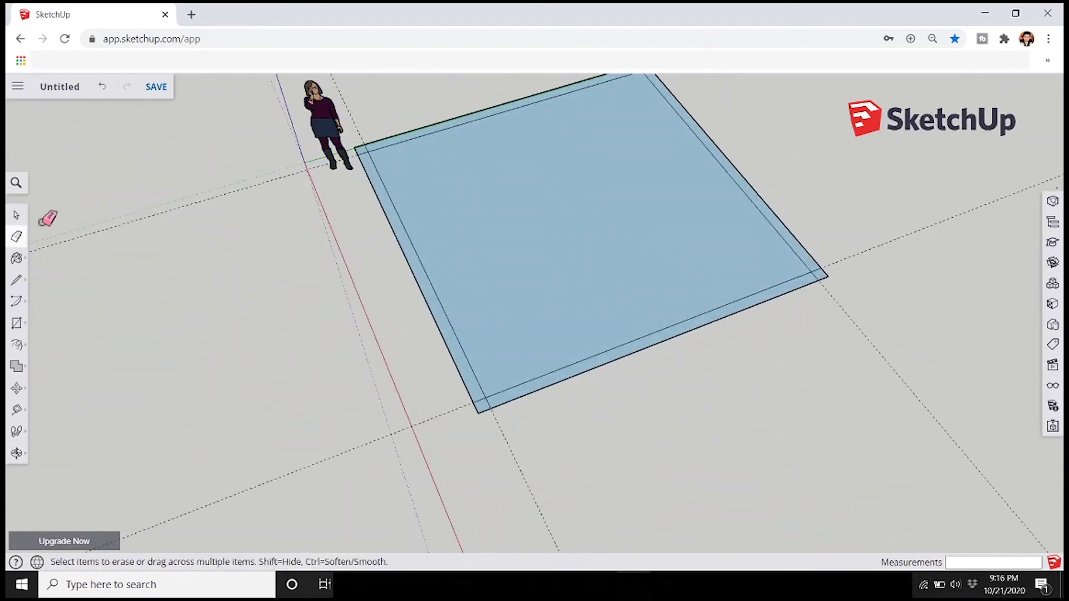
{"action": "scroll", "coordinate": [506, 398], "scroll_direction": "up", "scroll_amount": 2}
{"action": "scroll", "coordinate": [470, 397], "scroll_direction": "up", "scroll_amount": 2}
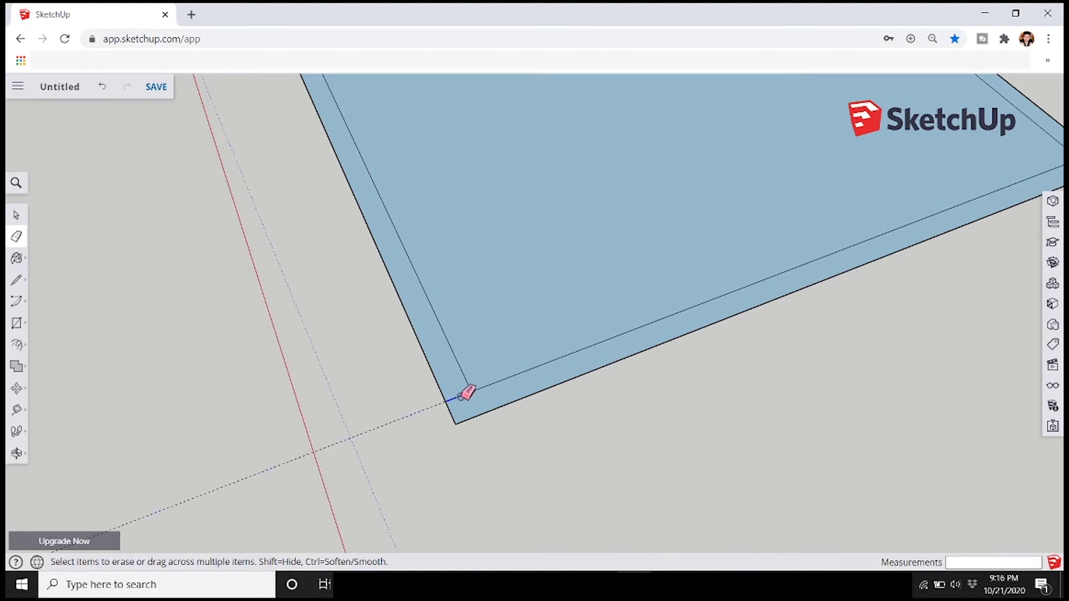
{"action": "scroll", "coordinate": [620, 341], "scroll_direction": "down", "scroll_amount": 4}
{"action": "middle_click_drag", "start_coordinate": [800, 292], "coordinate": [768, 520]}
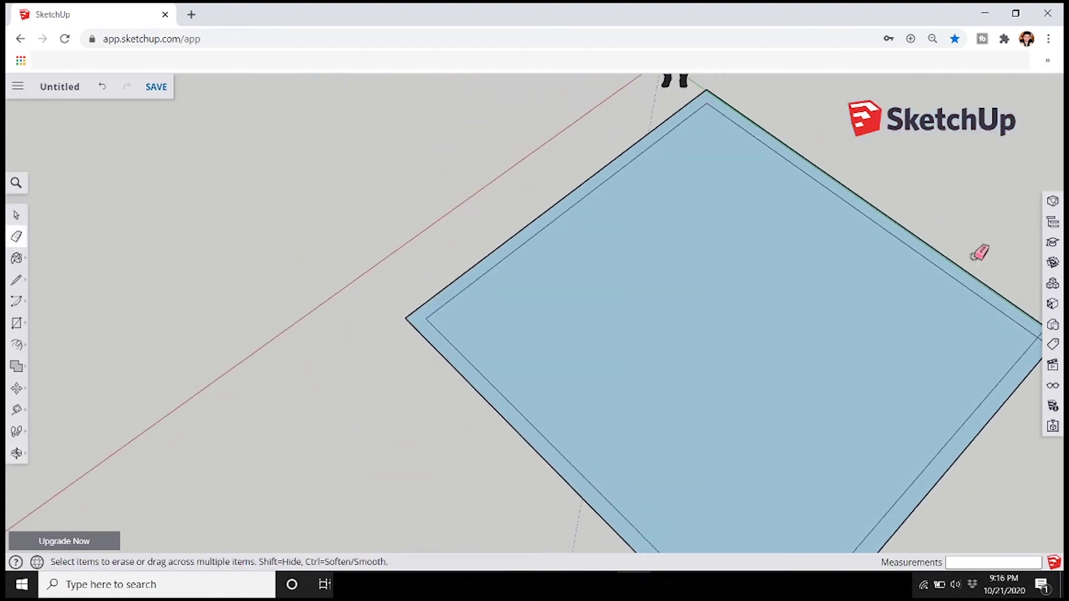
{"action": "middle_click_drag", "start_coordinate": [1040, 332], "coordinate": [834, 428]}
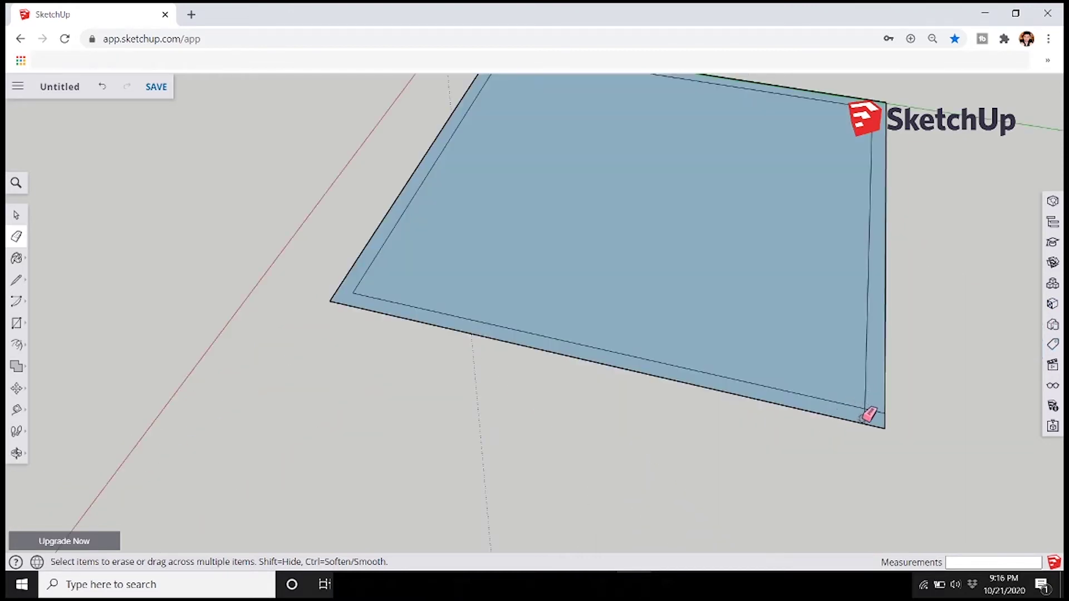
{"action": "scroll", "coordinate": [867, 416], "scroll_direction": "down", "scroll_amount": 2}
{"action": "scroll", "coordinate": [866, 417], "scroll_direction": "up", "scroll_amount": 6}
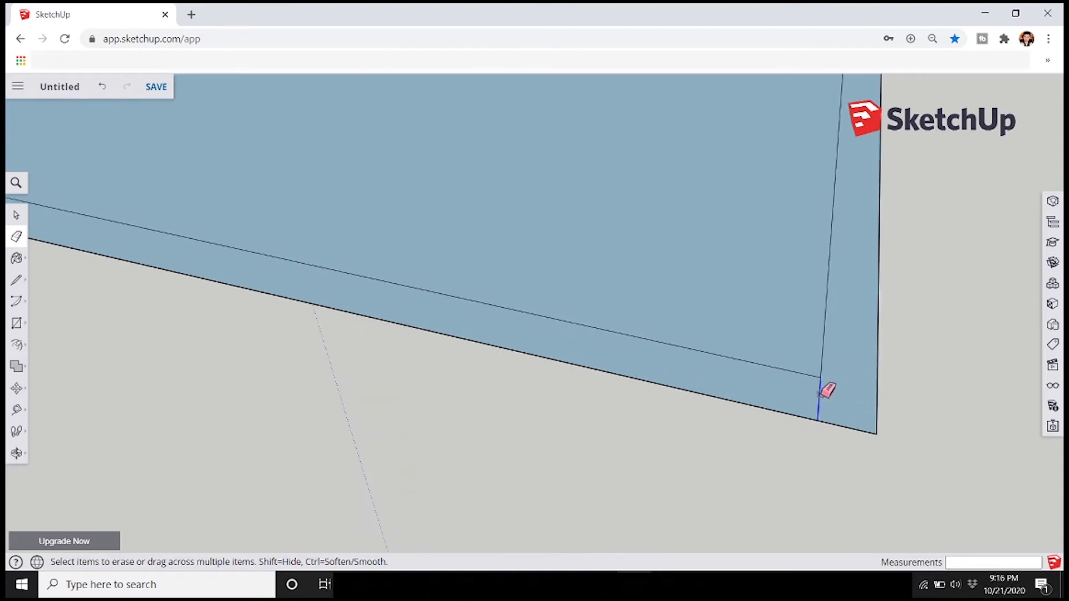
{"action": "scroll", "coordinate": [816, 411], "scroll_direction": "down", "scroll_amount": 2}
{"action": "scroll", "coordinate": [308, 399], "scroll_direction": "down", "scroll_amount": 3}
{"action": "mouse_move", "coordinate": [308, 398]}
{"action": "middle_mouse_down"}
{"action": "mouse_move", "coordinate": [608, 446]}
{"action": "mouse_move", "coordinate": [685, 447]}
{"action": "middle_mouse_up"}
{"action": "scroll", "coordinate": [685, 448], "scroll_direction": "down", "scroll_amount": 4}
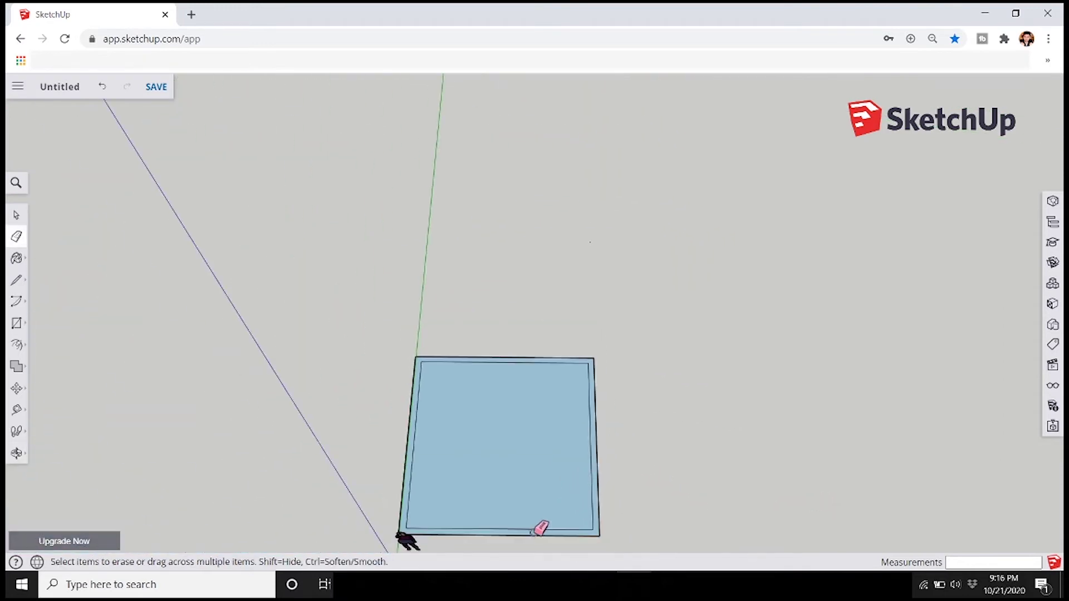
{"action": "scroll", "coordinate": [539, 529], "scroll_direction": "up", "scroll_amount": 2}
{"action": "scroll", "coordinate": [351, 389], "scroll_direction": "up", "scroll_amount": 2}
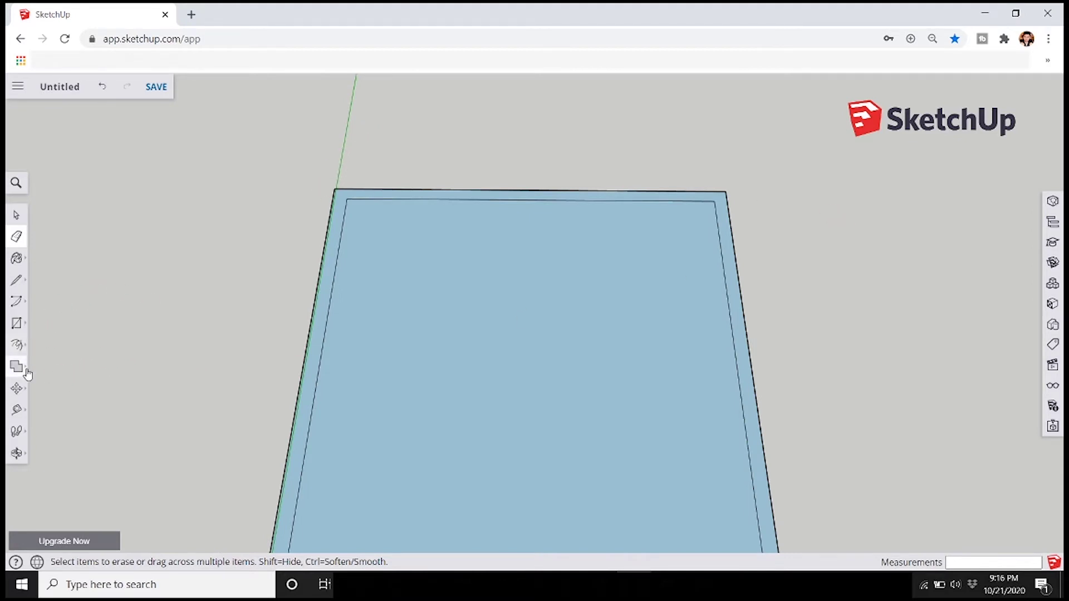
Step: Push/Pull the 16 cm border strip up about 1.99 m, then orbit to a front view
{"action": "left_click", "coordinate": [17, 345]}
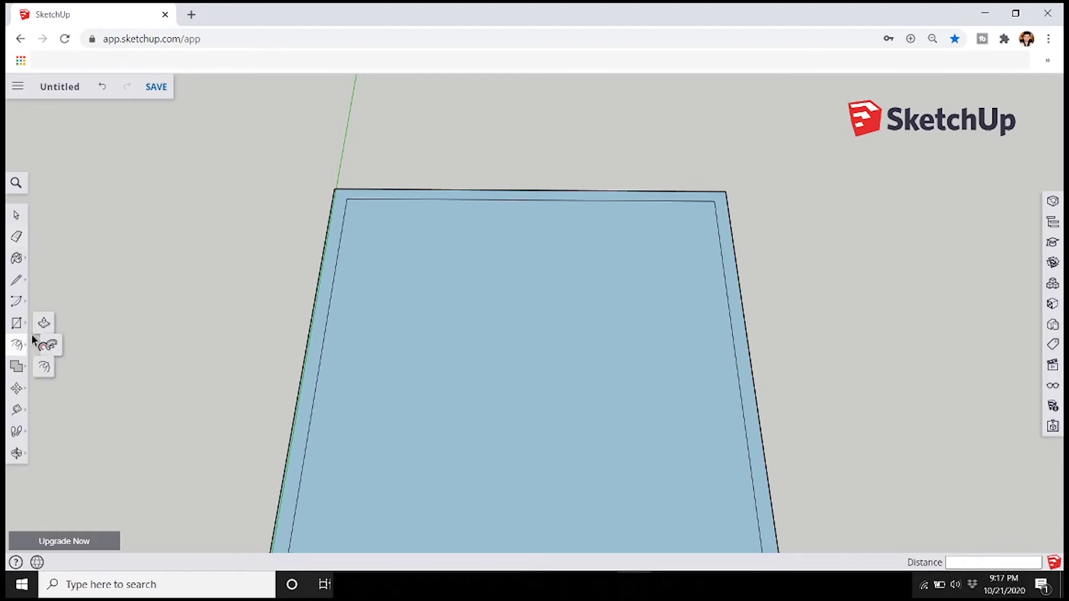
{"action": "left_click", "coordinate": [44, 321]}
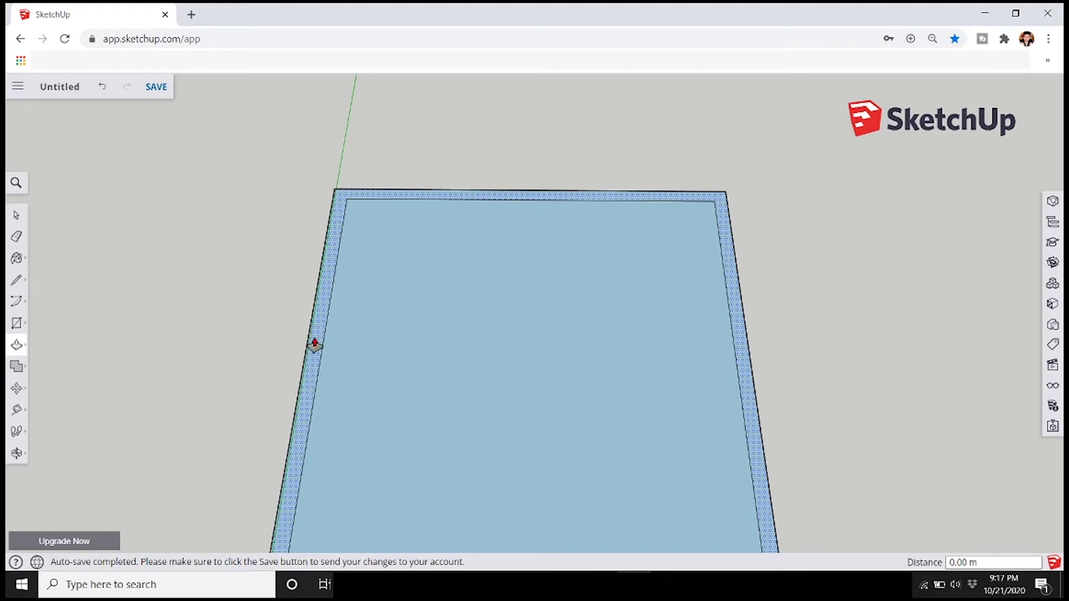
{"action": "scroll", "coordinate": [310, 420], "scroll_direction": "down", "scroll_amount": 5}
{"action": "middle_click_drag", "start_coordinate": [310, 477], "coordinate": [225, 398]}
{"action": "scroll", "coordinate": [224, 397], "scroll_direction": "up", "scroll_amount": 2}
{"action": "left_click_drag", "start_coordinate": [224, 397], "coordinate": [222, 249]}
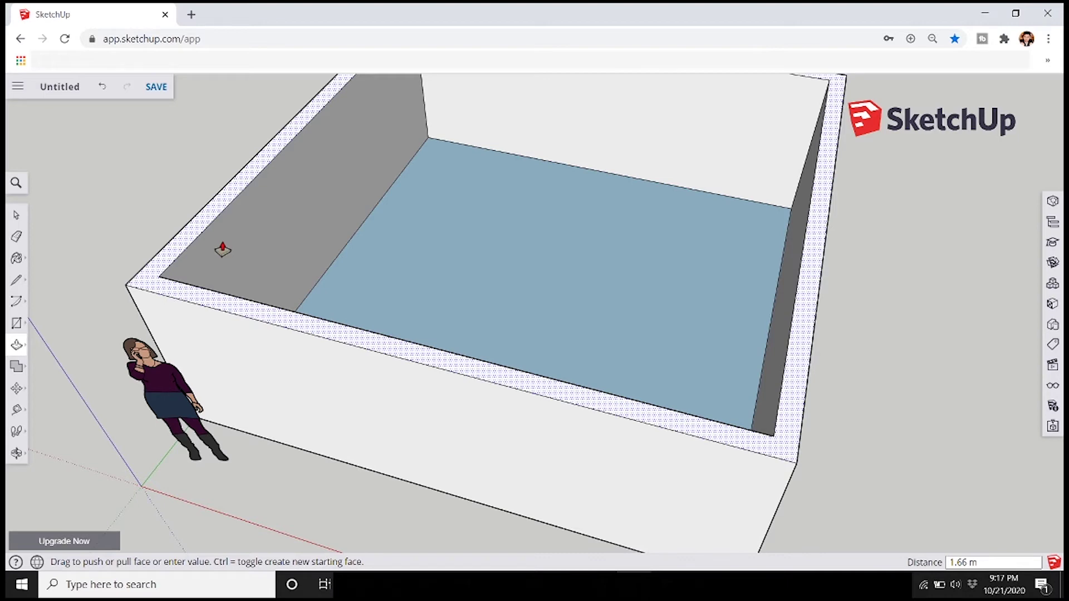
{"action": "left_click_drag", "start_coordinate": [222, 248], "coordinate": [213, 218]}
{"action": "middle_click_drag", "start_coordinate": [215, 462], "coordinate": [429, 256]}
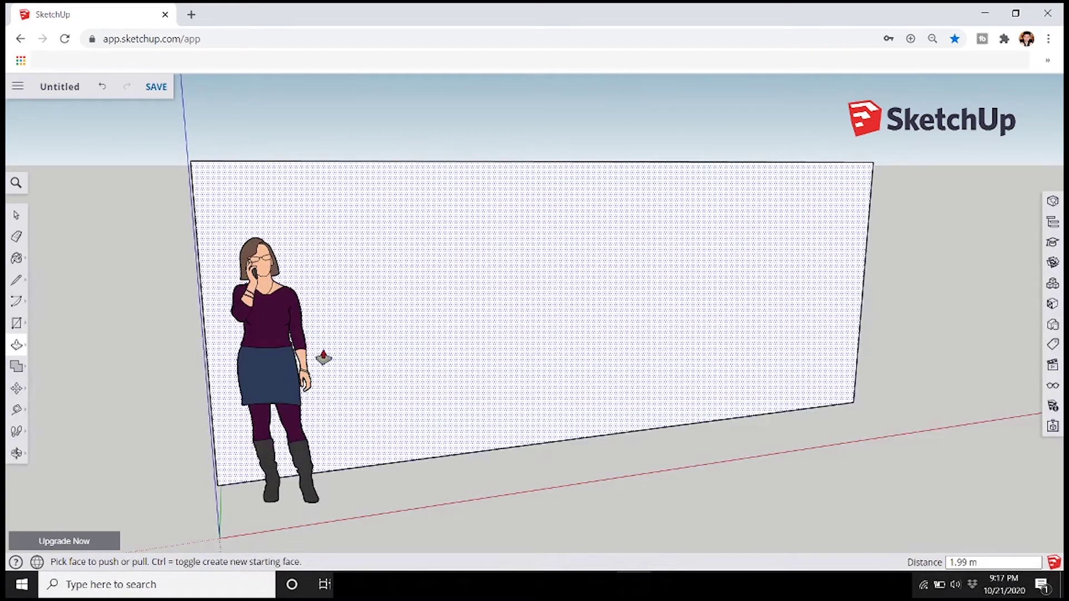
{"action": "middle_click_drag", "start_coordinate": [336, 405], "coordinate": [340, 239]}
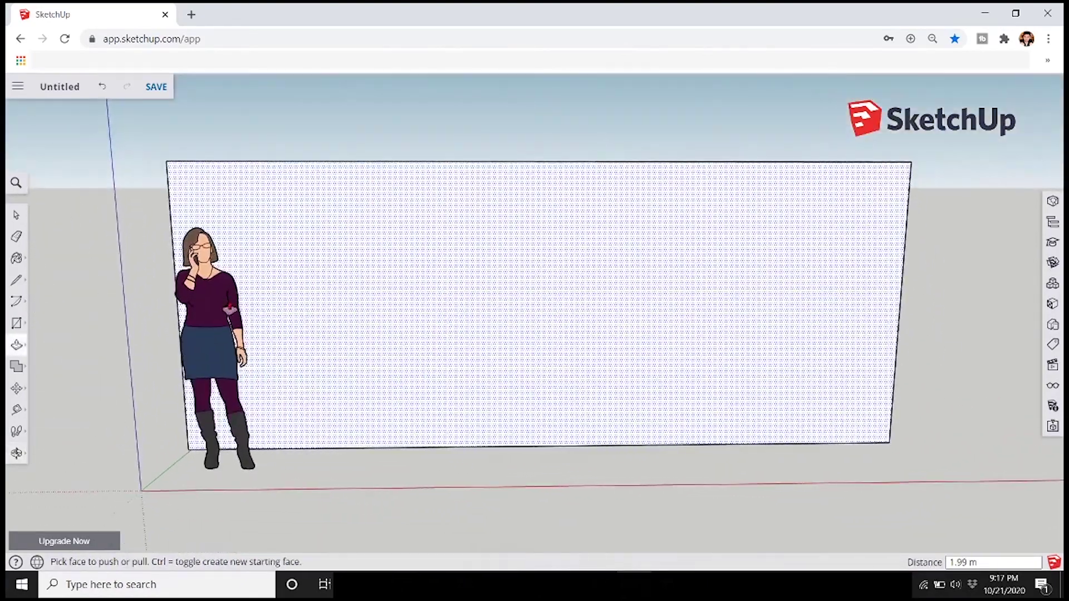
Step: Draw a 0.86 m × 1.75 m door rectangle on the front wall, redoing the first attempt
{"action": "left_click", "coordinate": [16, 327]}
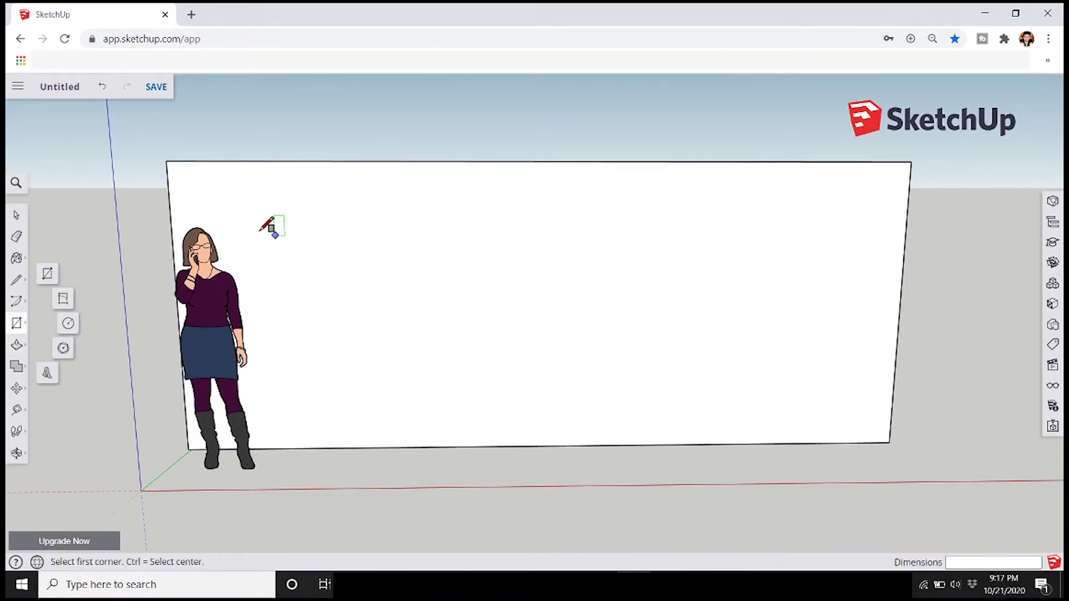
{"action": "left_click", "coordinate": [242, 208]}
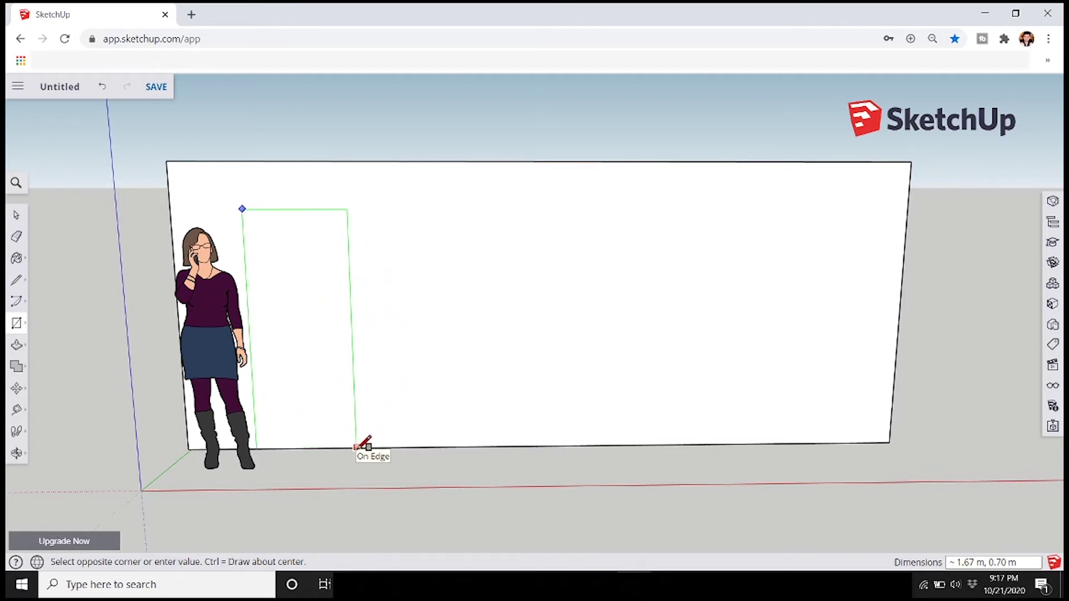
{"action": "left_click", "coordinate": [374, 450]}
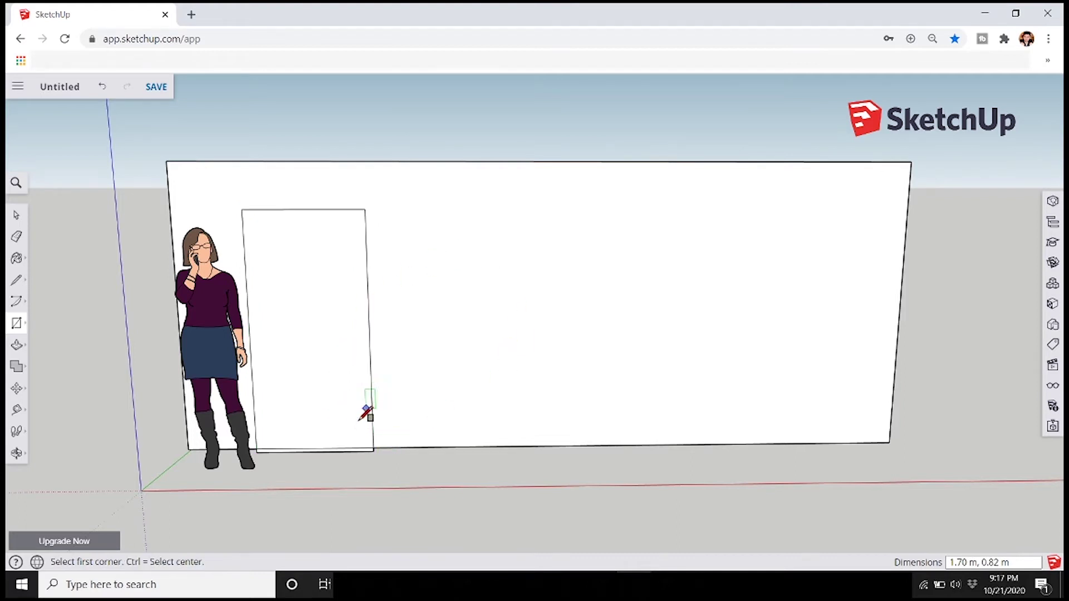
{"action": "key", "text": "ctrl+z"}
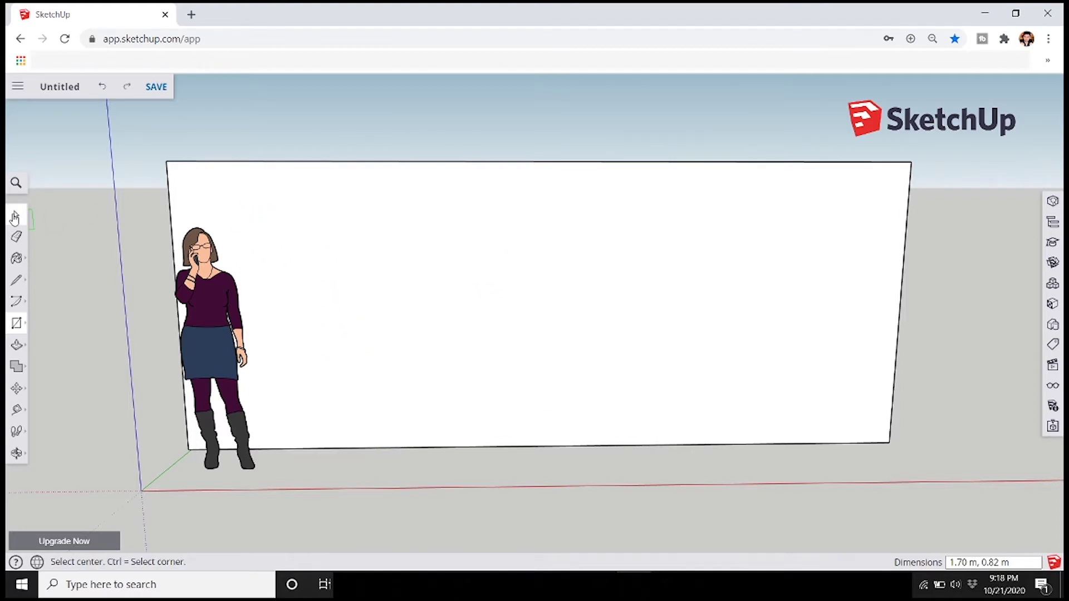
{"action": "left_click", "coordinate": [16, 323]}
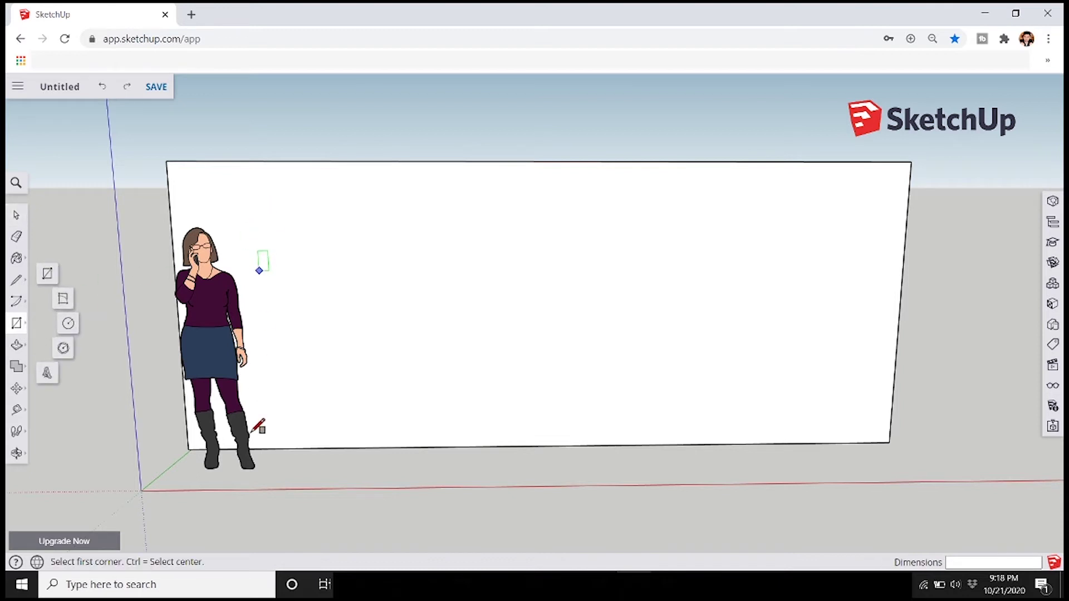
{"action": "left_click", "coordinate": [263, 448]}
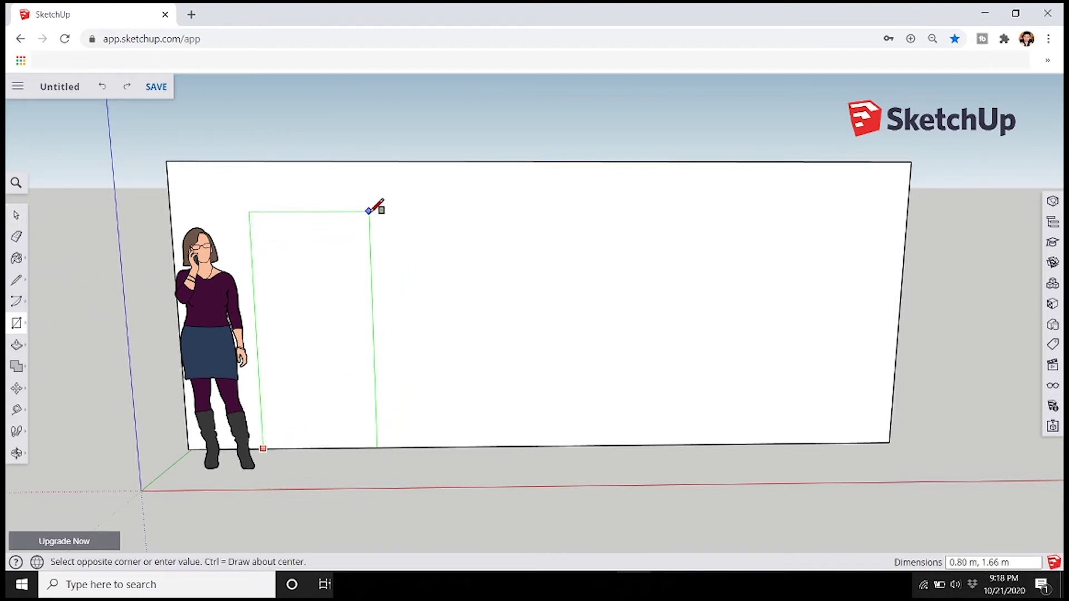
{"action": "left_click", "coordinate": [378, 198]}
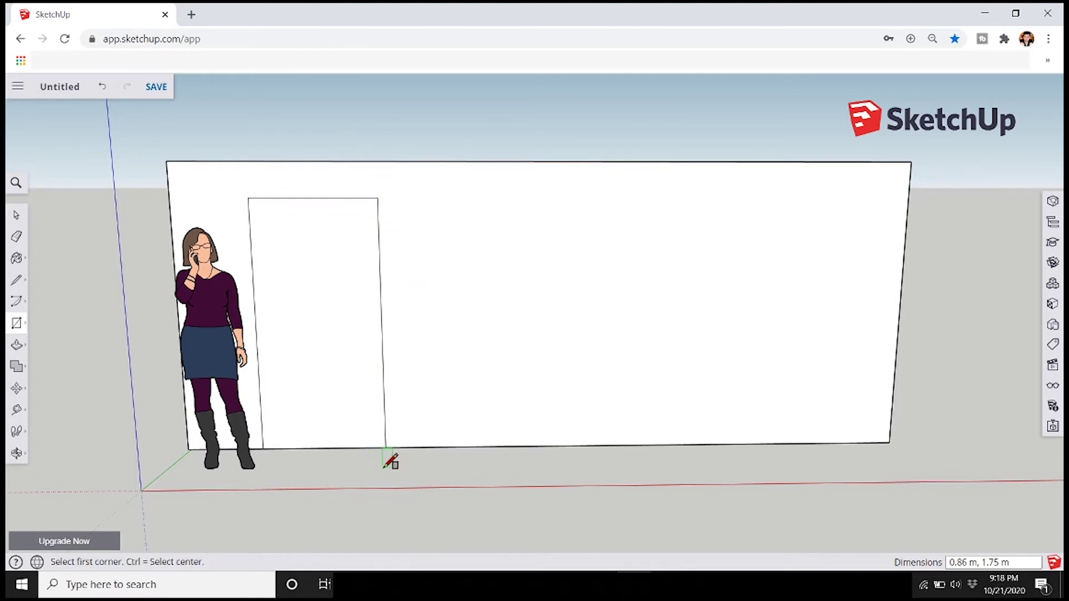
{"action": "left_click", "coordinate": [17, 217]}
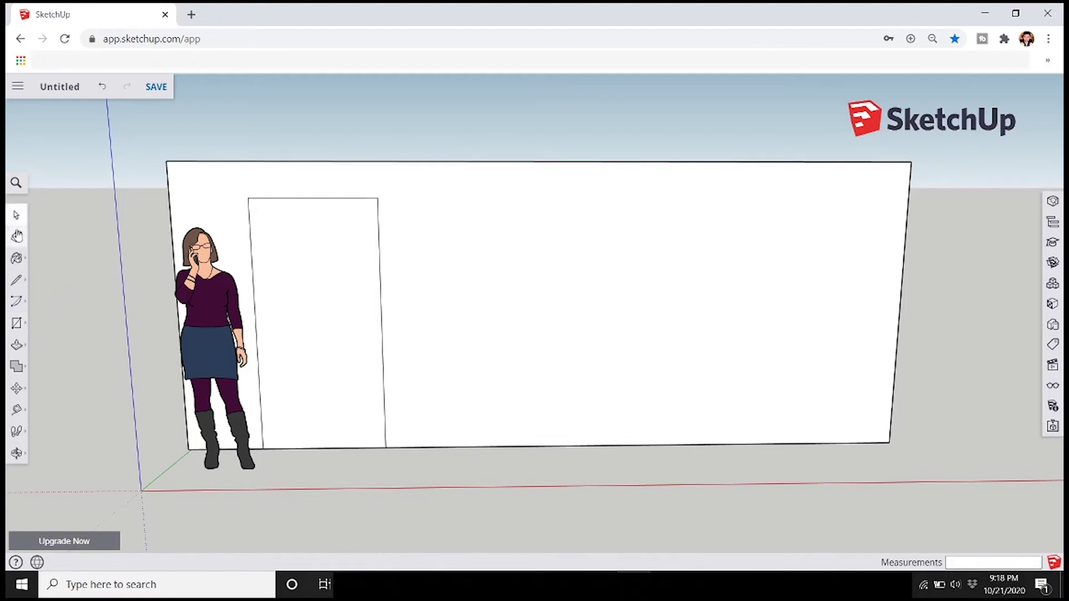
Step: Copy the door face with Move plus Ctrl, placing the copy right of the room
{"action": "left_click", "coordinate": [305, 318]}
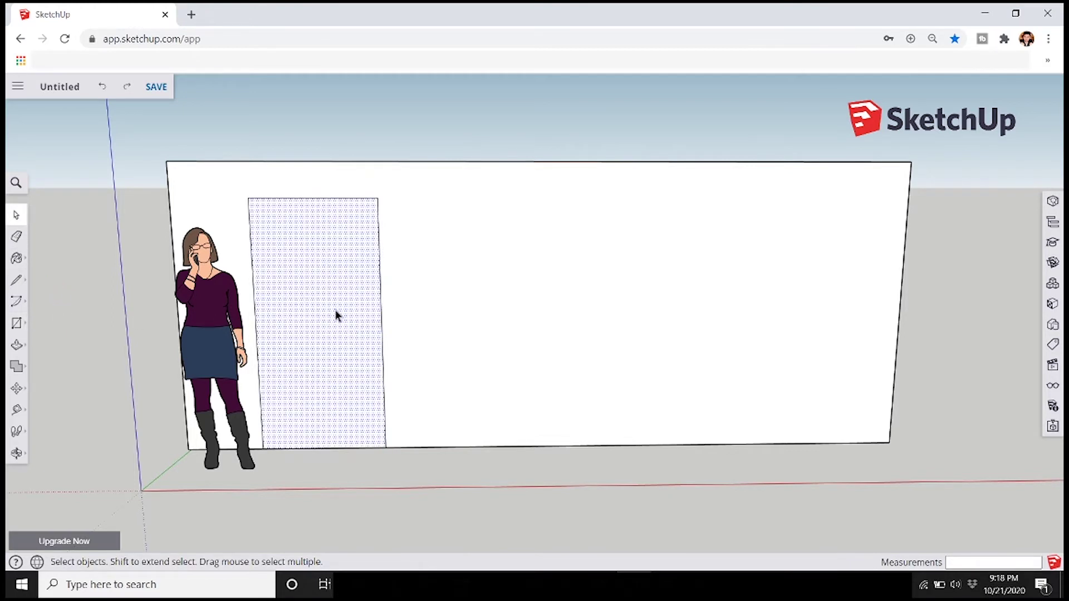
{"action": "left_click", "coordinate": [17, 389]}
{"action": "scroll", "coordinate": [350, 439], "scroll_direction": "down", "scroll_amount": 5}
{"action": "scroll", "coordinate": [396, 460], "scroll_direction": "up", "scroll_amount": 5}
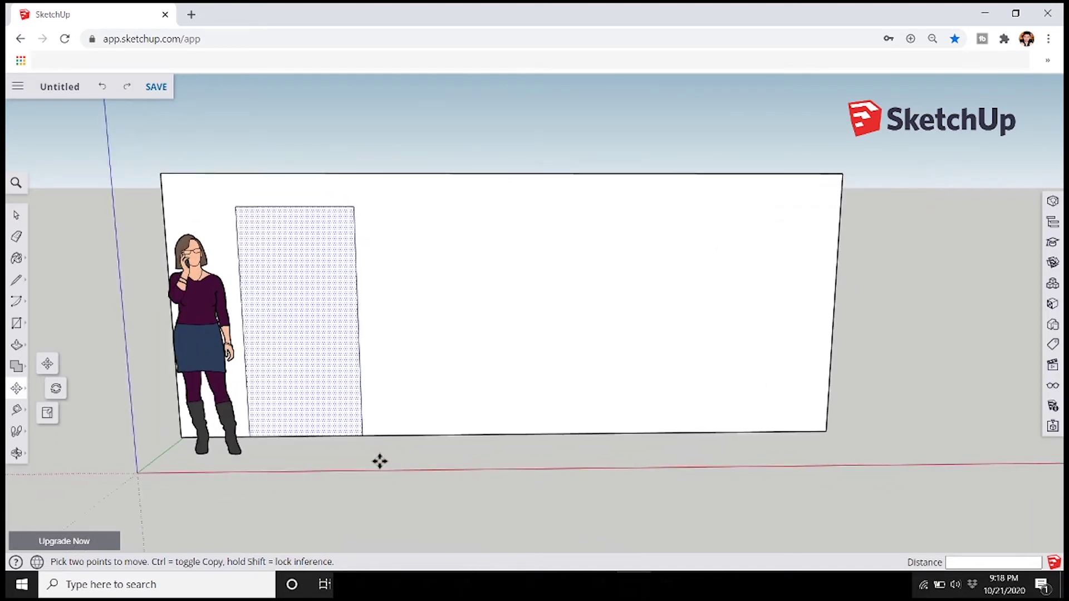
{"action": "scroll", "coordinate": [381, 442], "scroll_direction": "down", "scroll_amount": 3}
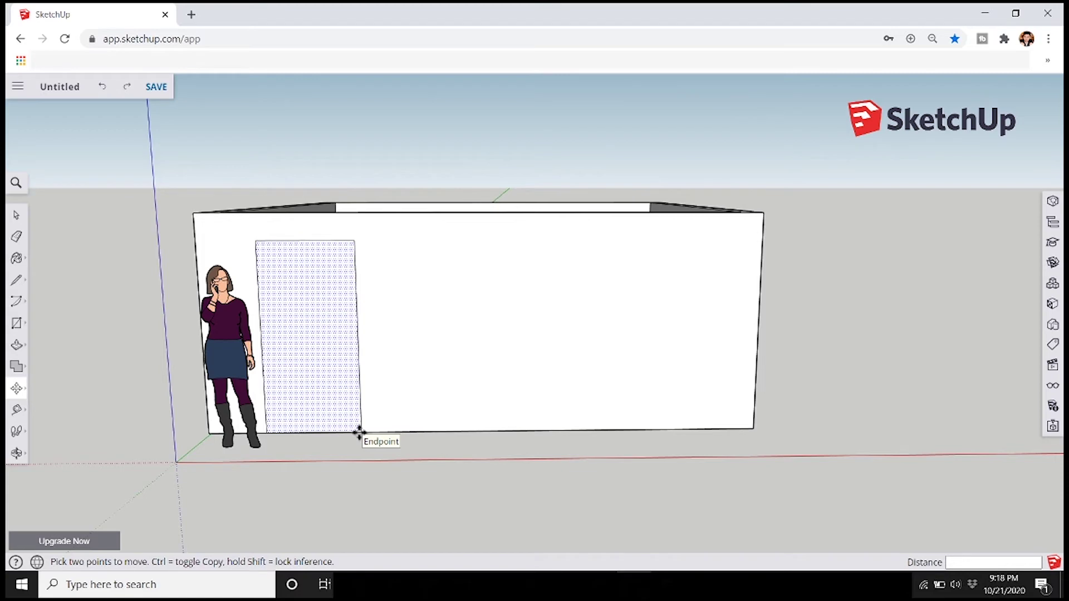
{"action": "key", "text": "ctrl"}
{"action": "left_click", "coordinate": [359, 433]}
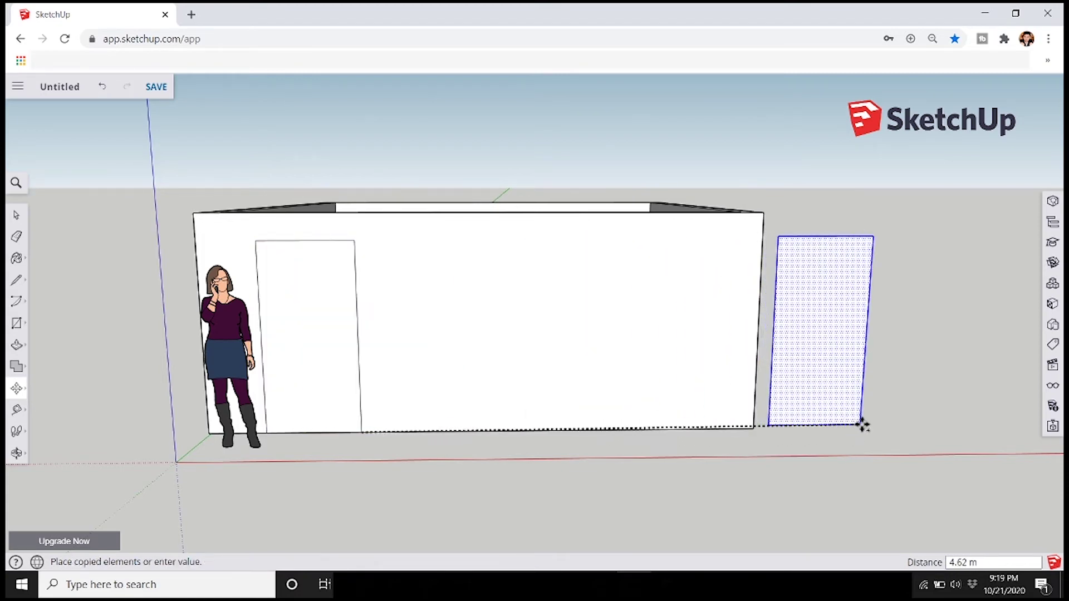
{"action": "left_click", "coordinate": [922, 427]}
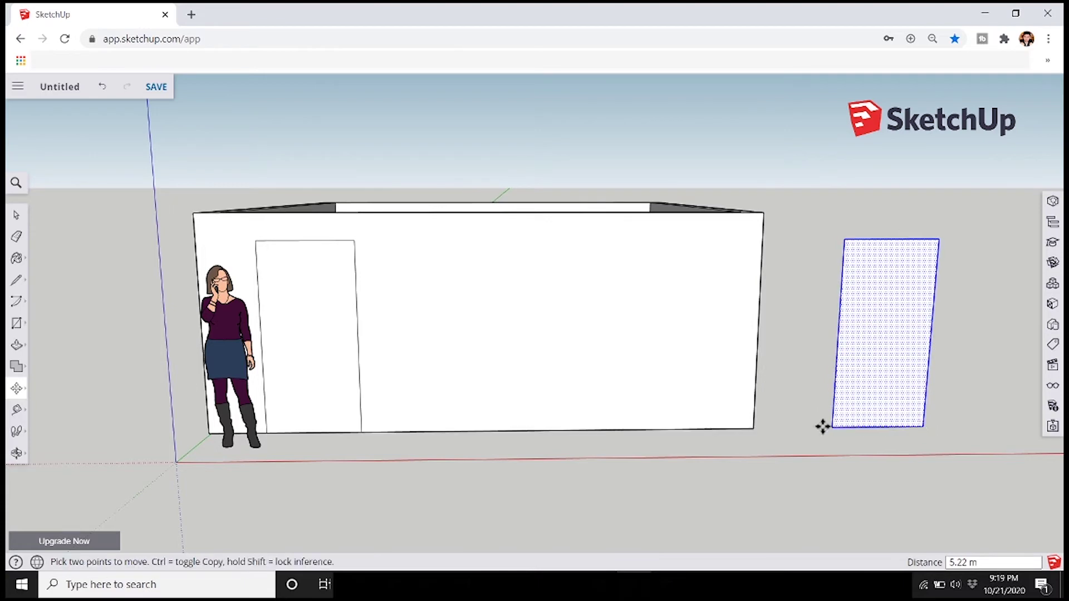
Step: Select the copied door panel, clear it, then select the door face on the wall
{"action": "left_click", "coordinate": [17, 215]}
{"action": "scroll", "coordinate": [329, 396], "scroll_direction": "up", "scroll_amount": 3}
{"action": "scroll", "coordinate": [329, 396], "scroll_direction": "down", "scroll_amount": 3}
{"action": "left_click", "coordinate": [939, 332]}
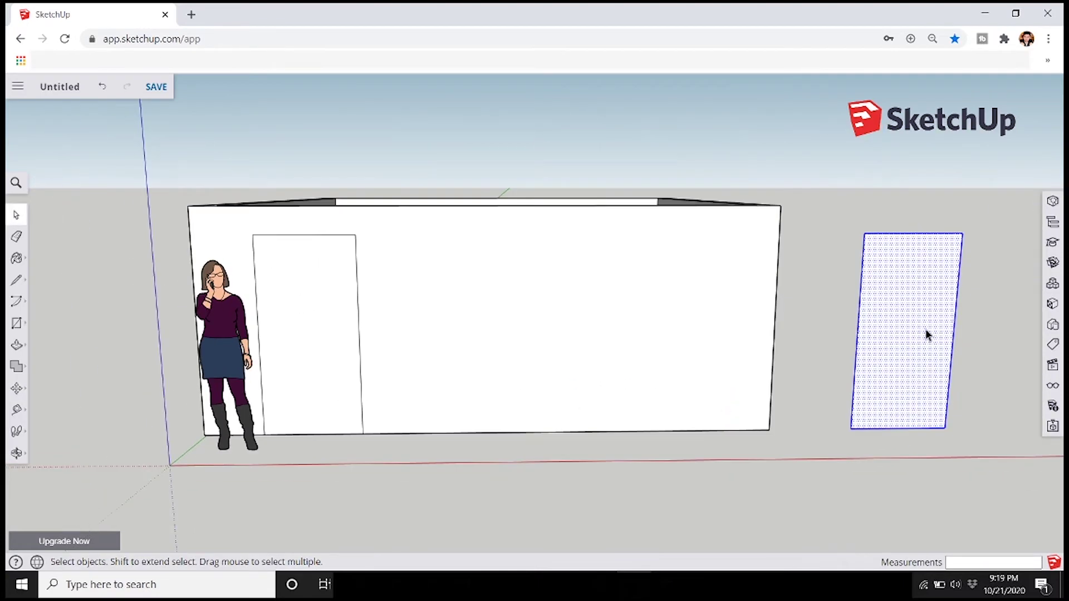
{"action": "left_click", "coordinate": [814, 338]}
{"action": "scroll", "coordinate": [398, 411], "scroll_direction": "up", "scroll_amount": 2}
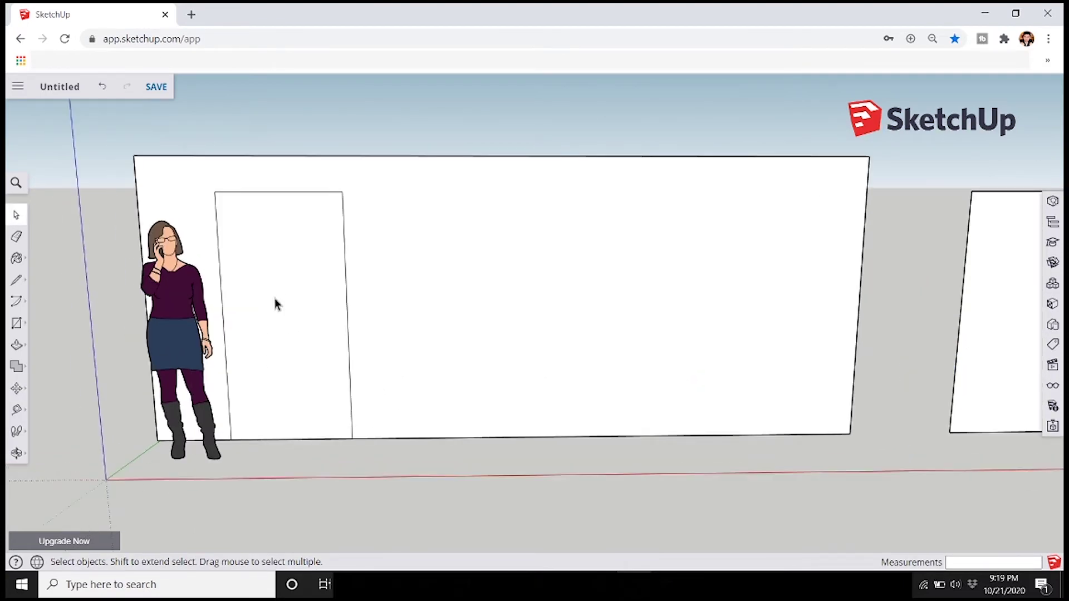
{"action": "left_click", "coordinate": [275, 280]}
Step: Orbit to look down into the room, then to a low side view
{"action": "scroll", "coordinate": [235, 431], "scroll_direction": "down", "scroll_amount": 2}
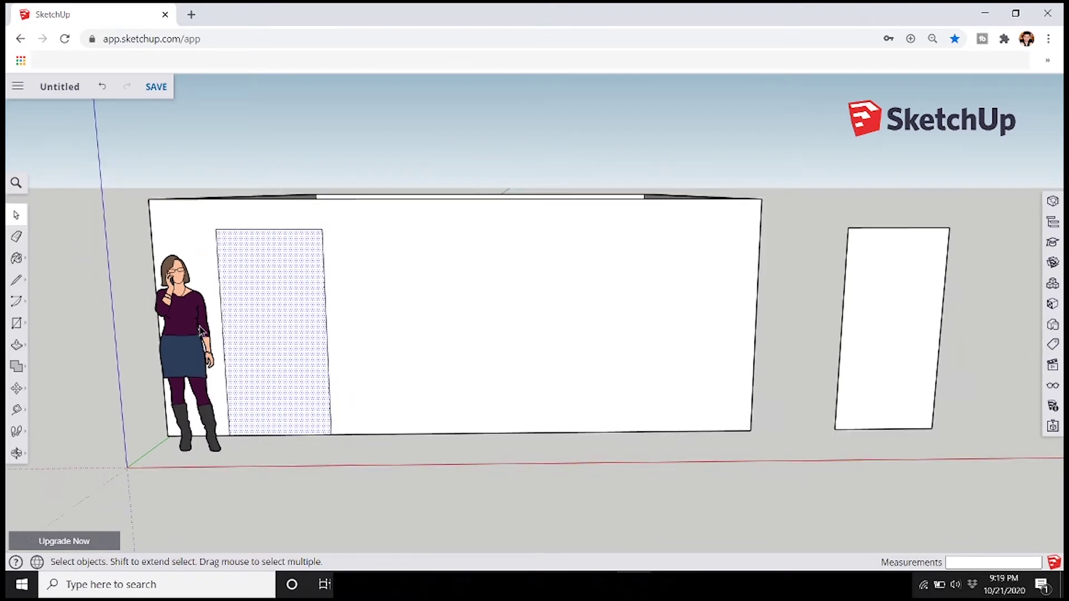
{"action": "scroll", "coordinate": [201, 323], "scroll_direction": "up", "scroll_amount": 2}
{"action": "scroll", "coordinate": [275, 370], "scroll_direction": "down", "scroll_amount": 2}
{"action": "middle_click_drag", "start_coordinate": [258, 359], "coordinate": [399, 375]}
{"action": "scroll", "coordinate": [445, 285], "scroll_direction": "down", "scroll_amount": 2}
{"action": "middle_click_drag", "start_coordinate": [413, 329], "coordinate": [399, 254]}
{"action": "scroll", "coordinate": [398, 254], "scroll_direction": "down", "scroll_amount": 2}
{"action": "middle_click_drag", "start_coordinate": [343, 356], "coordinate": [173, 373]}
{"action": "scroll", "coordinate": [398, 409], "scroll_direction": "up", "scroll_amount": 2}
{"action": "scroll", "coordinate": [393, 407], "scroll_direction": "up", "scroll_amount": 4}
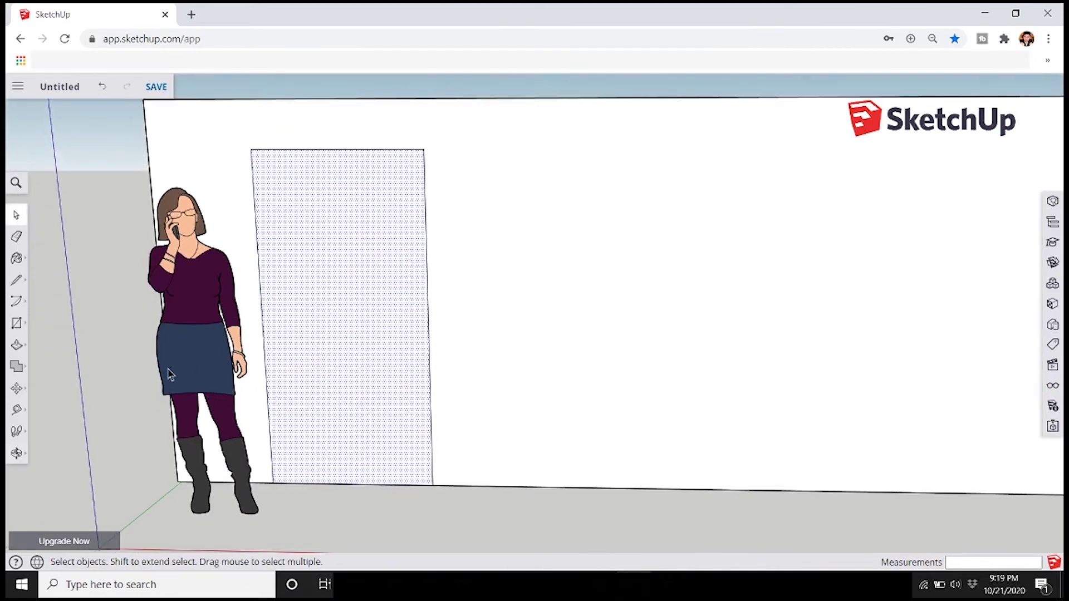
Step: Push/Pull the door face through the front wall's thickness, then orbit in to inspect the opening
{"action": "left_click", "coordinate": [16, 346]}
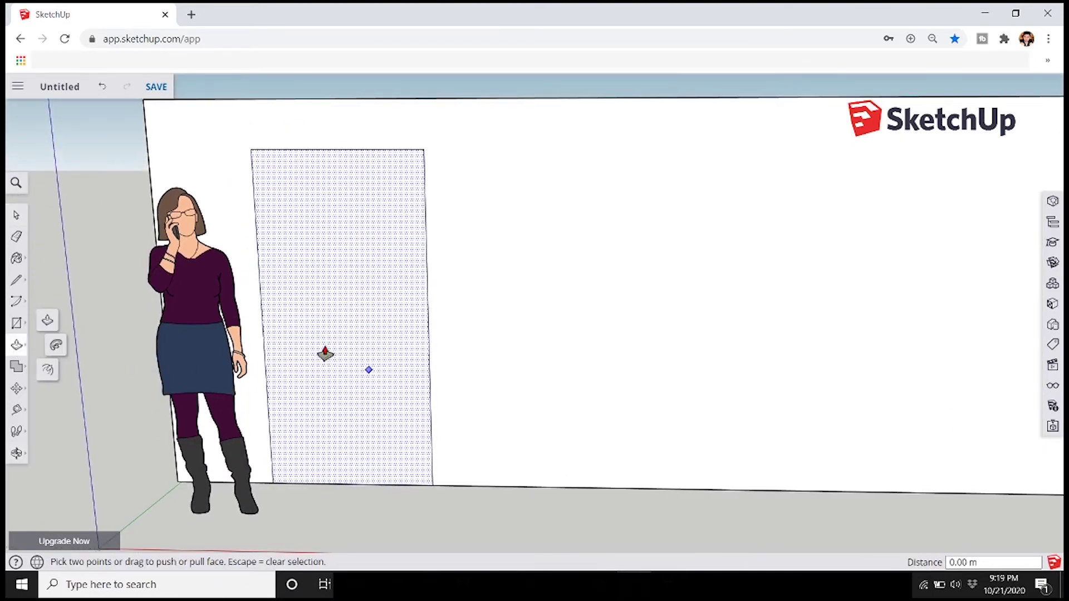
{"action": "left_click", "coordinate": [331, 351]}
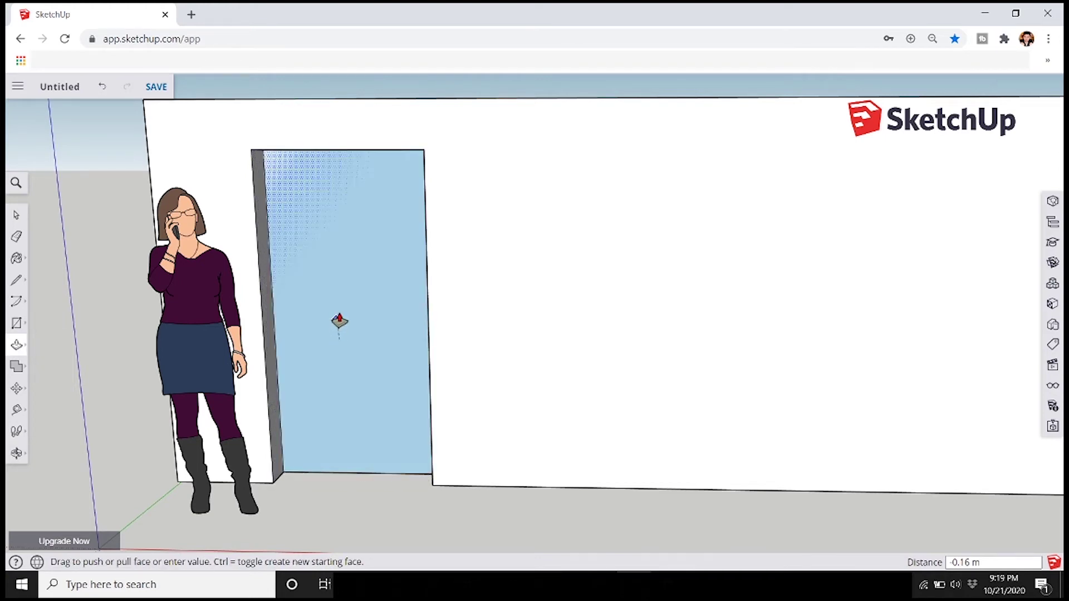
{"action": "left_click", "coordinate": [390, 287]}
{"action": "scroll", "coordinate": [390, 303], "scroll_direction": "down", "scroll_amount": 5}
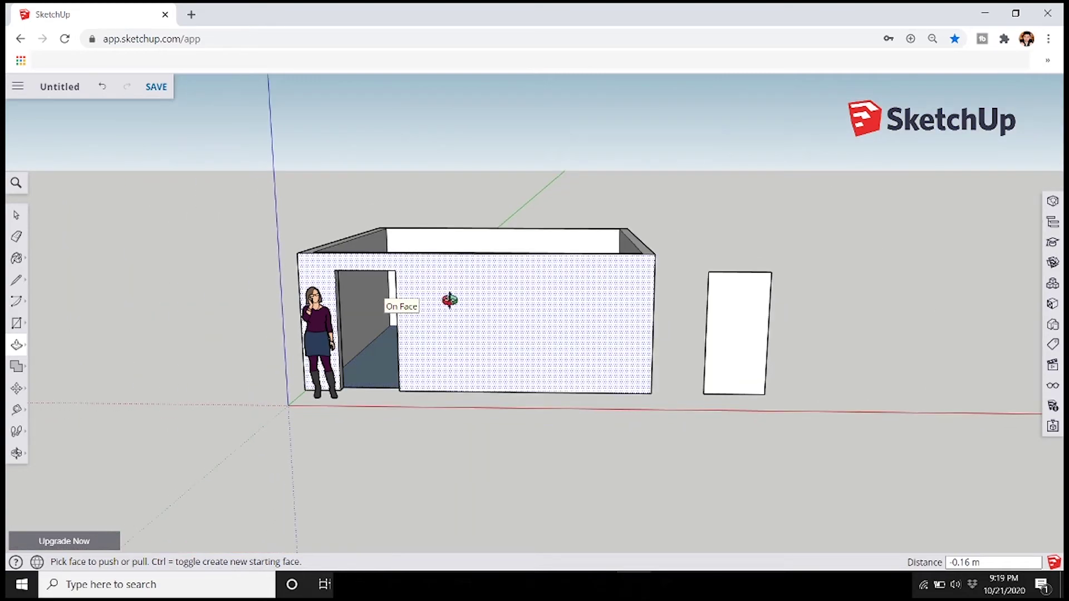
{"action": "middle_click_drag", "start_coordinate": [453, 307], "coordinate": [286, 410]}
{"action": "scroll", "coordinate": [334, 423], "scroll_direction": "up", "scroll_amount": 8}
{"action": "middle_click_drag", "start_coordinate": [356, 341], "coordinate": [310, 408]}
Step: Orbit from the doorway to an elevated view around the standalone door panel
{"action": "scroll", "coordinate": [336, 413], "scroll_direction": "down", "scroll_amount": 8}
{"action": "middle_click_drag", "start_coordinate": [328, 482], "coordinate": [690, 409]}
{"action": "middle_click_drag", "start_coordinate": [819, 412], "coordinate": [396, 376]}
{"action": "scroll", "coordinate": [436, 446], "scroll_direction": "up", "scroll_amount": 5}
{"action": "left_click", "coordinate": [16, 215]}
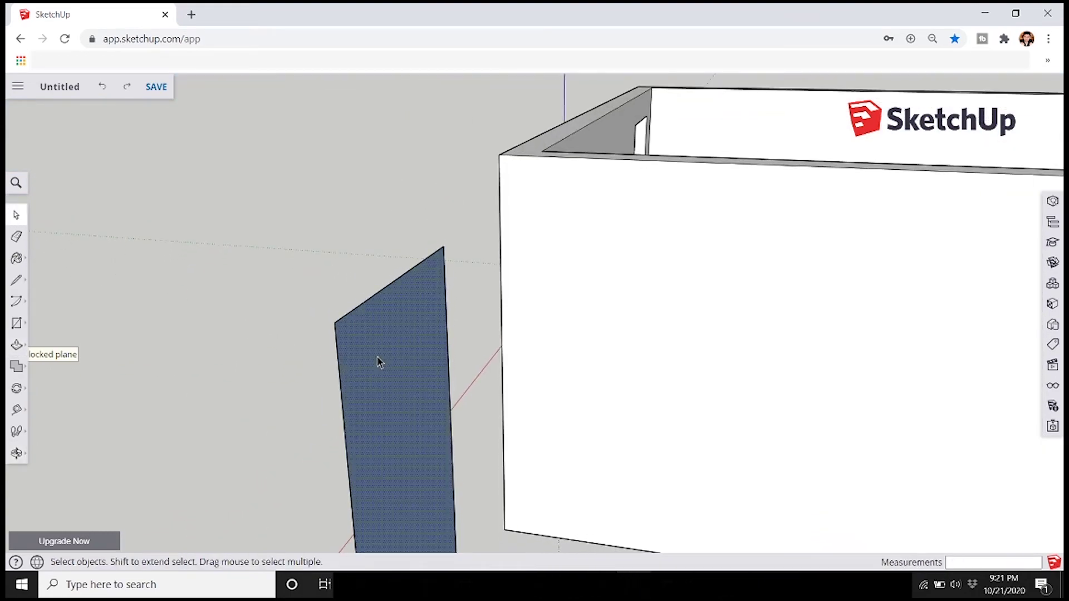
{"action": "scroll", "coordinate": [141, 315], "scroll_direction": "up", "scroll_amount": 1}
{"action": "middle_click_drag", "start_coordinate": [142, 315], "coordinate": [167, 309]}
Step: Push/Pull the standalone panel's face to 0.04 m thick, cancelling a second extrusion with Esc
{"action": "left_click", "coordinate": [17, 344]}
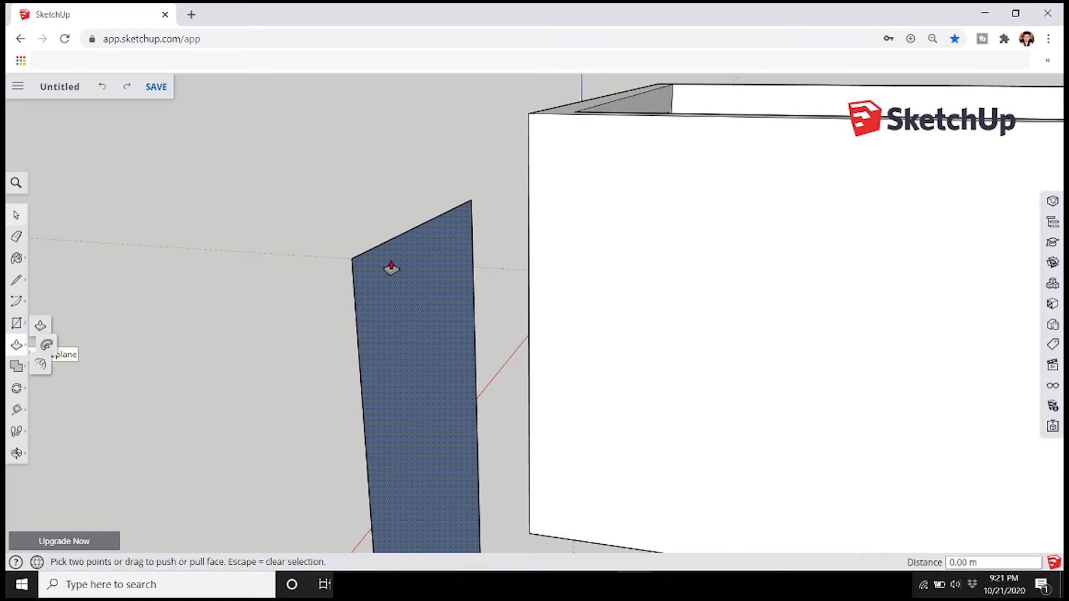
{"action": "left_click", "coordinate": [394, 267]}
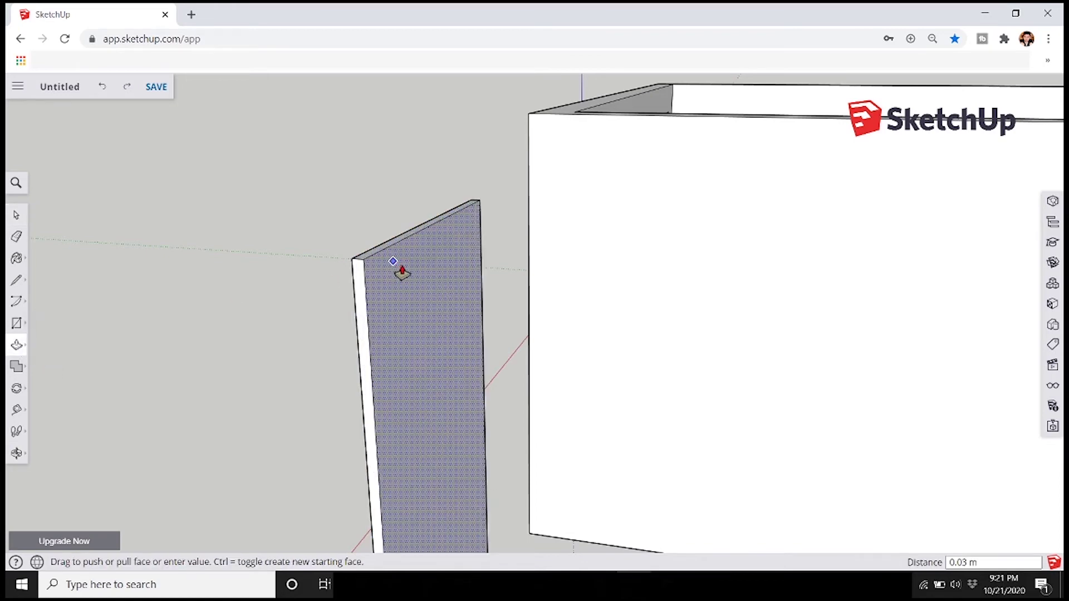
{"action": "left_click", "coordinate": [409, 273]}
{"action": "middle_click_drag", "start_coordinate": [408, 272], "coordinate": [554, 370]}
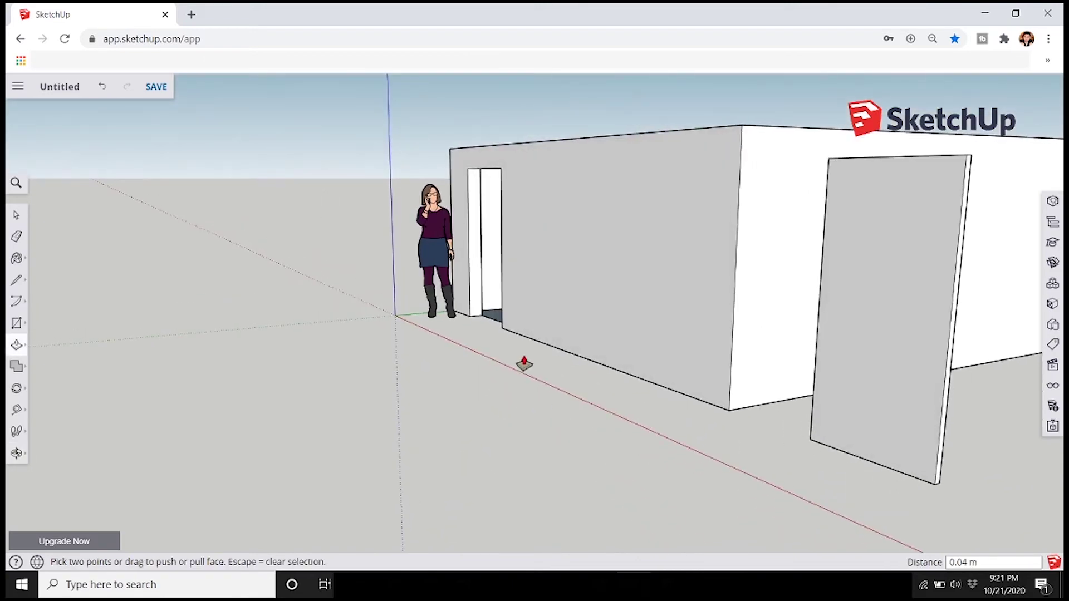
{"action": "left_click", "coordinate": [452, 339]}
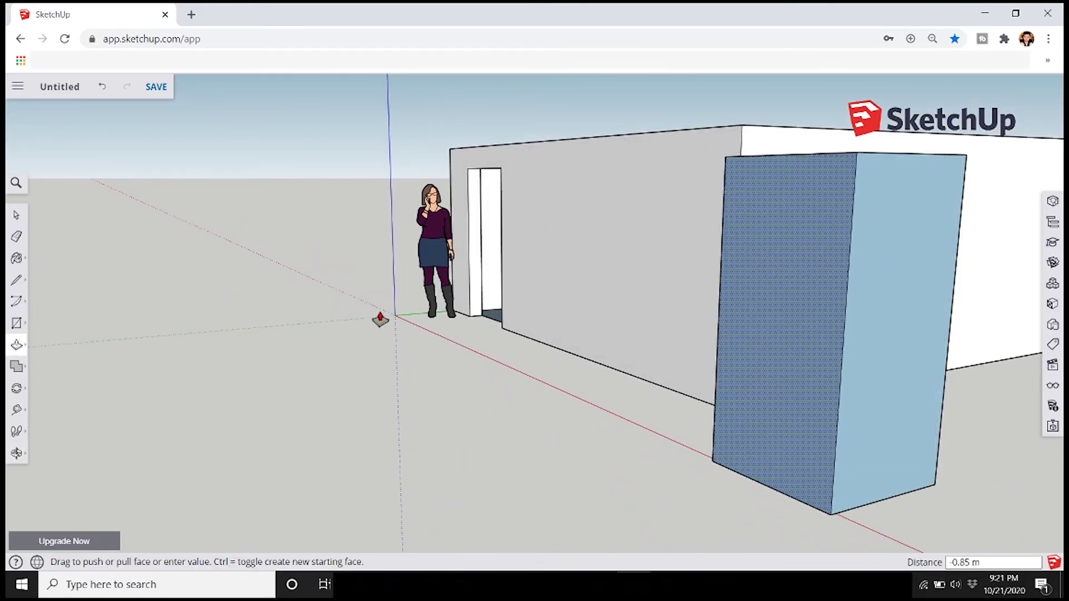
{"action": "key", "text": "Escape"}
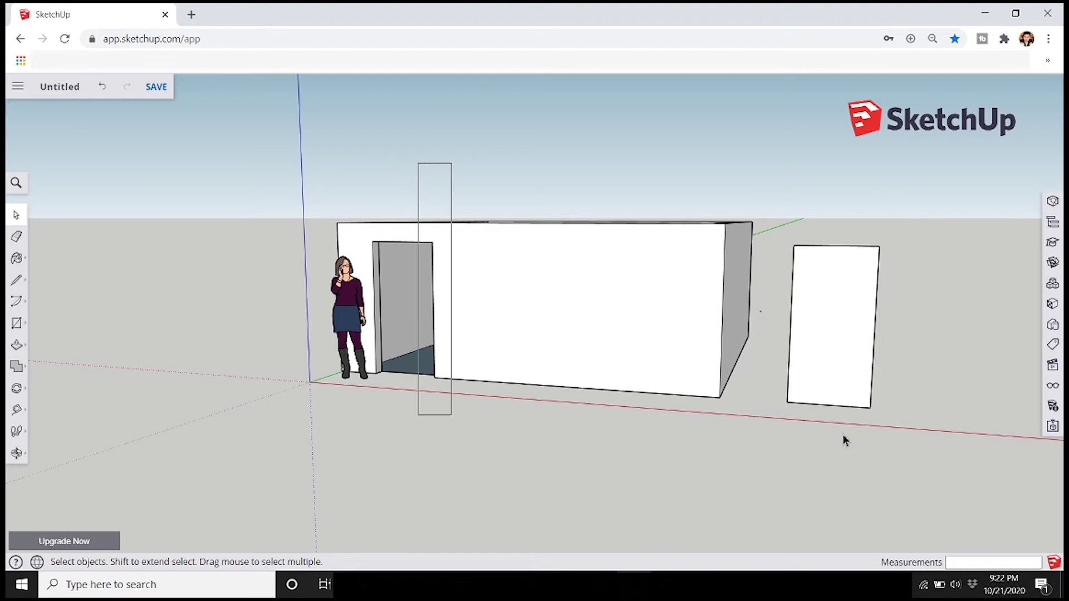
Step: Box-select the standalone door panel and use Make Group from the right-click menu
{"action": "middle_click_drag", "start_coordinate": [759, 423], "coordinate": [820, 405]}
{"action": "scroll", "coordinate": [820, 409], "scroll_direction": "up", "scroll_amount": 2}
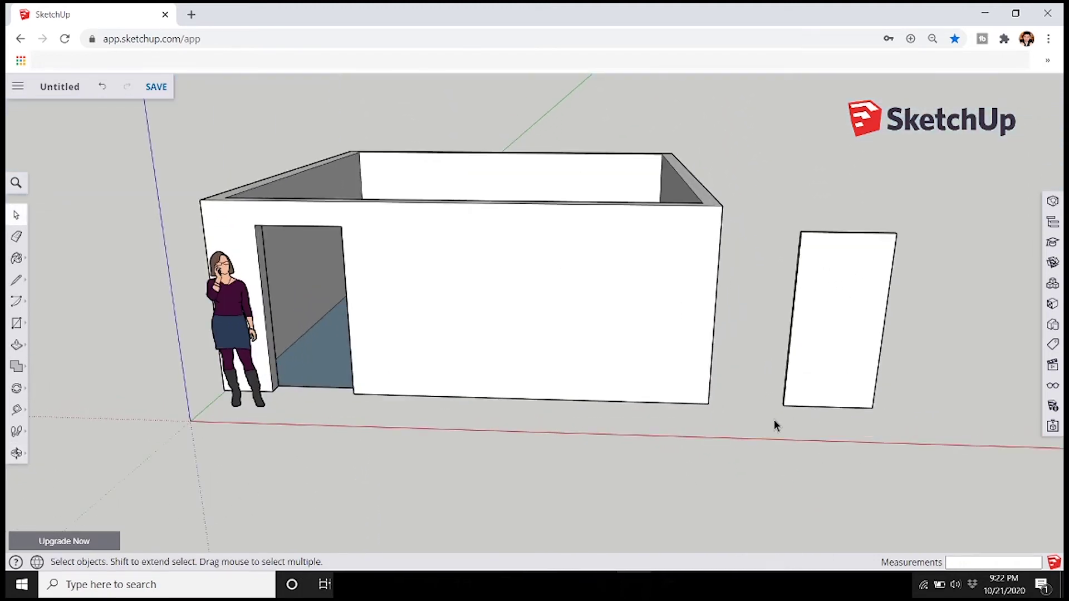
{"action": "left_click", "coordinate": [833, 389]}
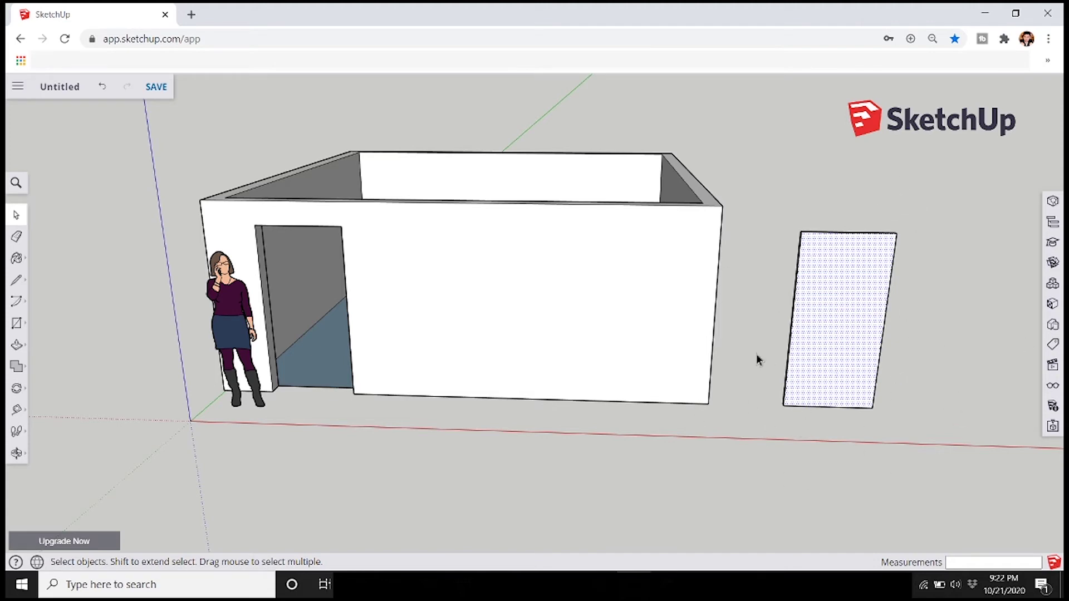
{"action": "scroll", "coordinate": [886, 320], "scroll_direction": "up", "scroll_amount": 2}
{"action": "scroll", "coordinate": [879, 329], "scroll_direction": "down", "scroll_amount": 3}
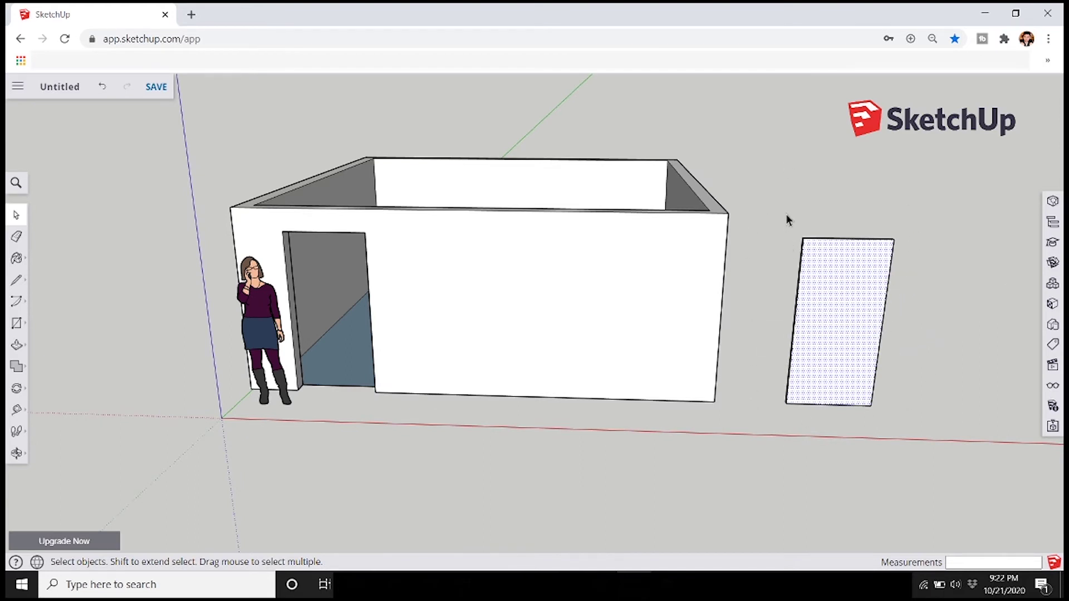
{"action": "left_click_drag", "start_coordinate": [770, 185], "coordinate": [939, 480]}
{"action": "right_click", "coordinate": [853, 326]}
{"action": "left_click", "coordinate": [918, 424]}
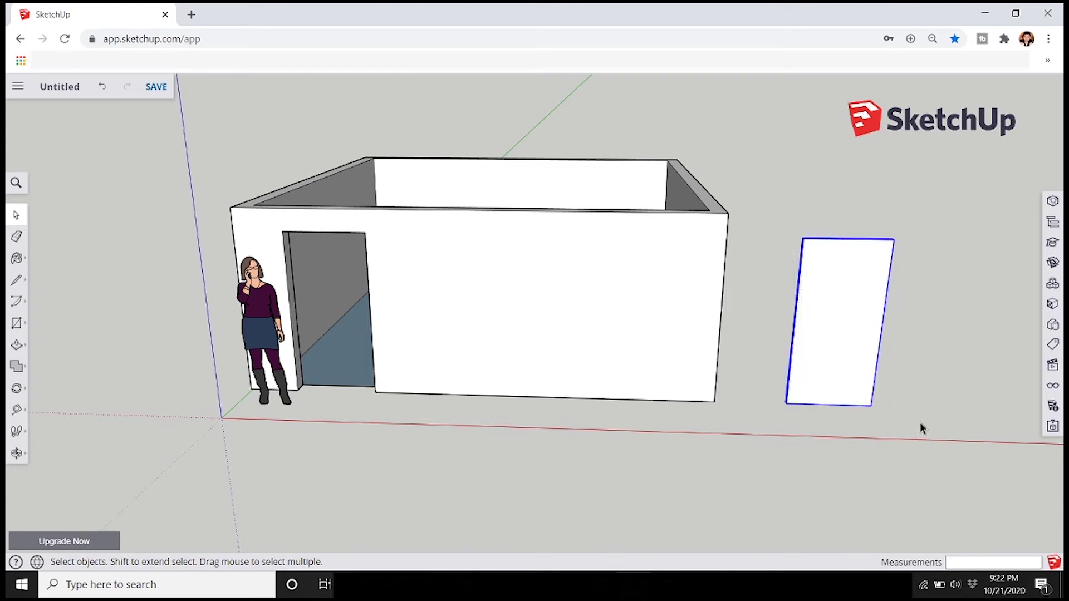
{"action": "left_click", "coordinate": [760, 233]}
{"action": "scroll", "coordinate": [838, 410], "scroll_direction": "up", "scroll_amount": 1}
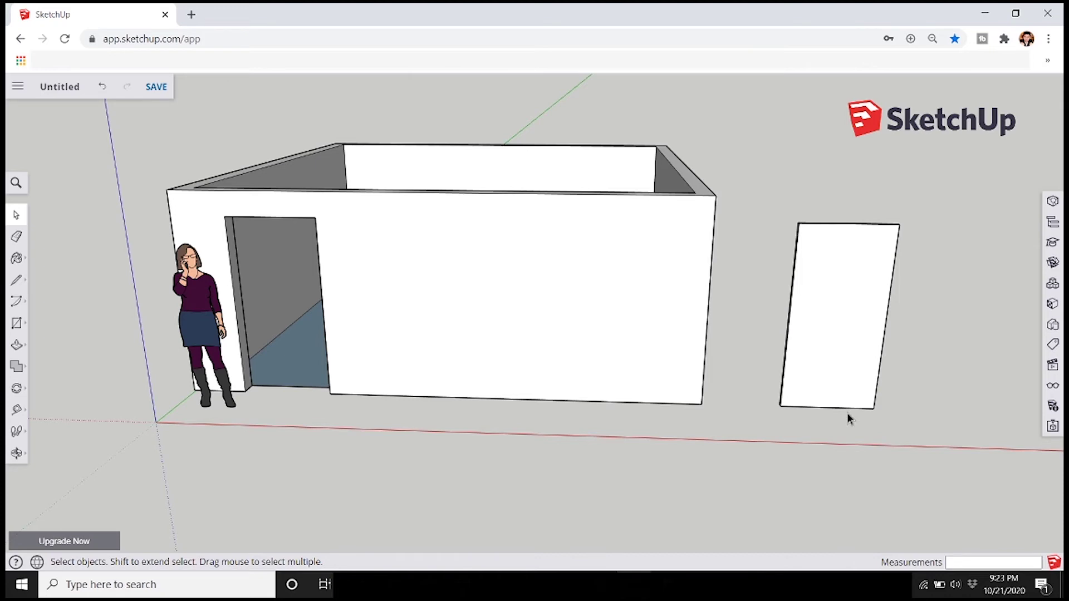
Step: Rotate the door panel 60° around its bottom corner with the Rotate tool
{"action": "left_click", "coordinate": [17, 388]}
{"action": "left_click", "coordinate": [56, 388]}
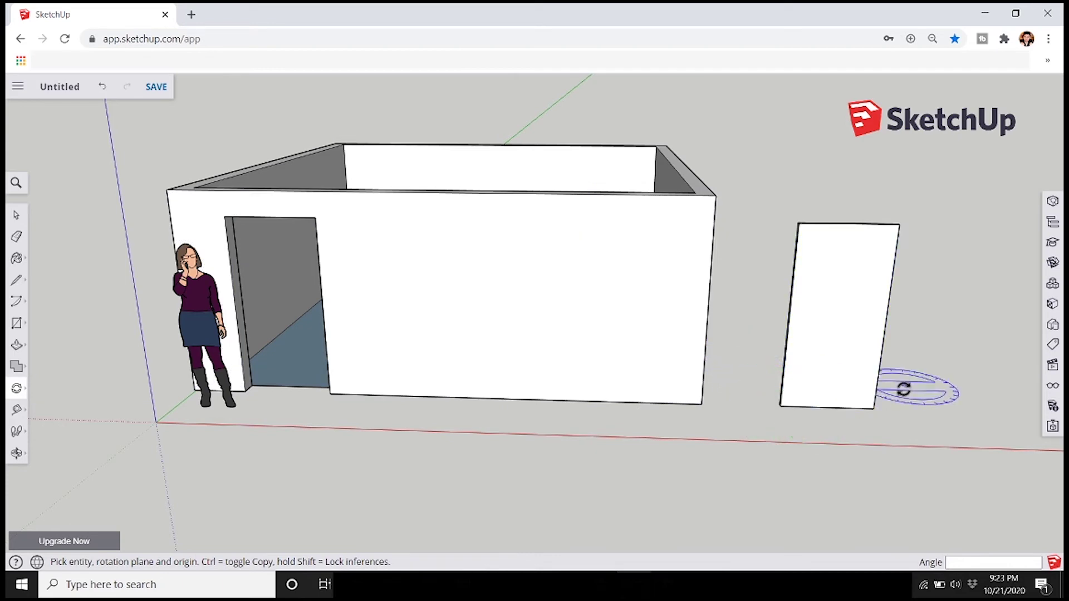
{"action": "left_click", "coordinate": [780, 405]}
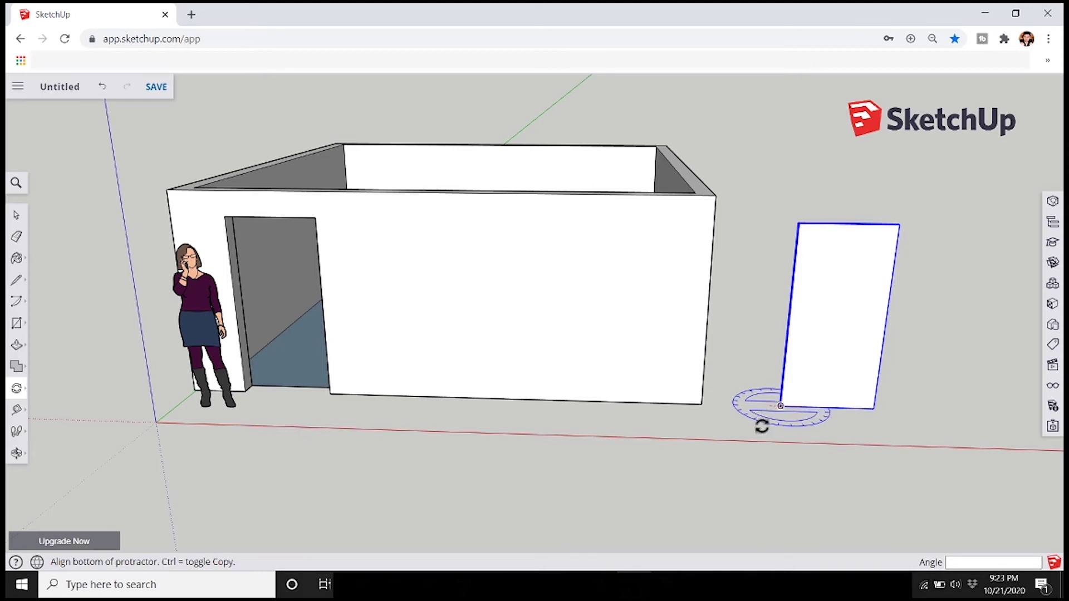
{"action": "left_click", "coordinate": [798, 456]}
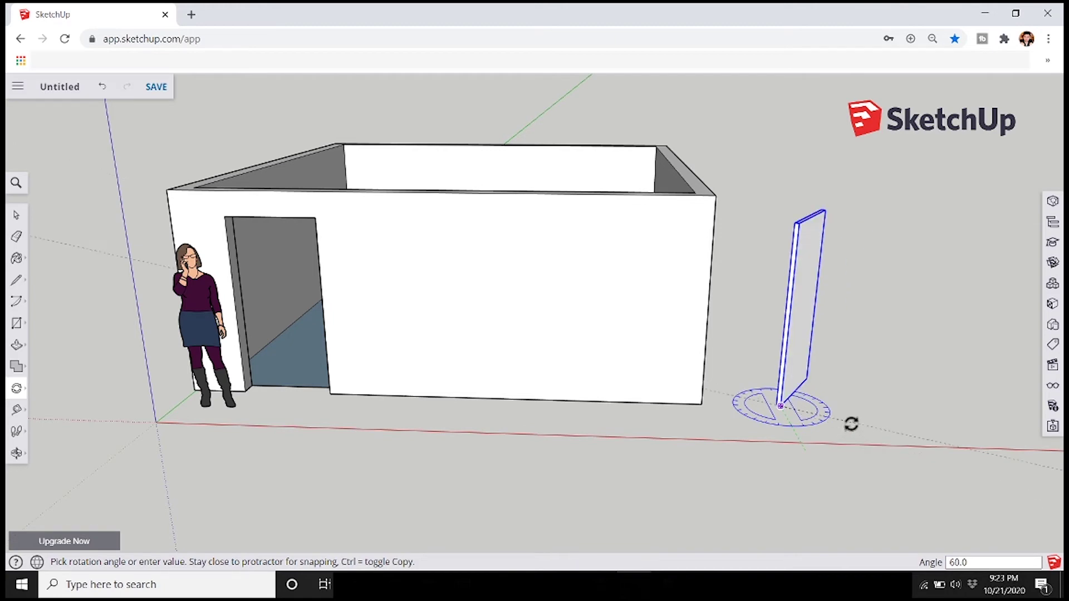
{"action": "left_click", "coordinate": [846, 425]}
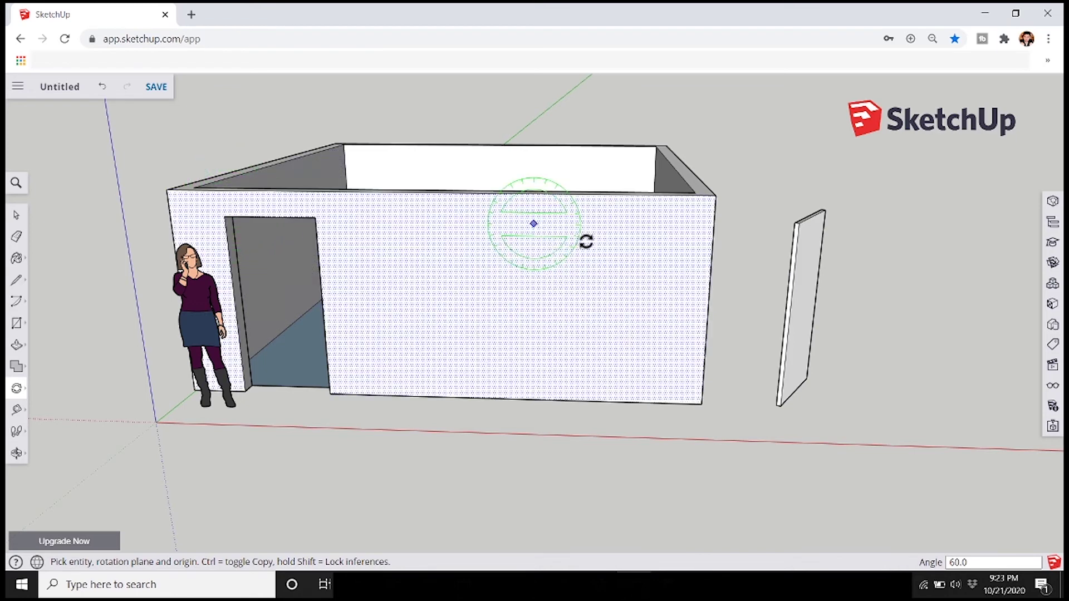
{"action": "left_click", "coordinate": [16, 390]}
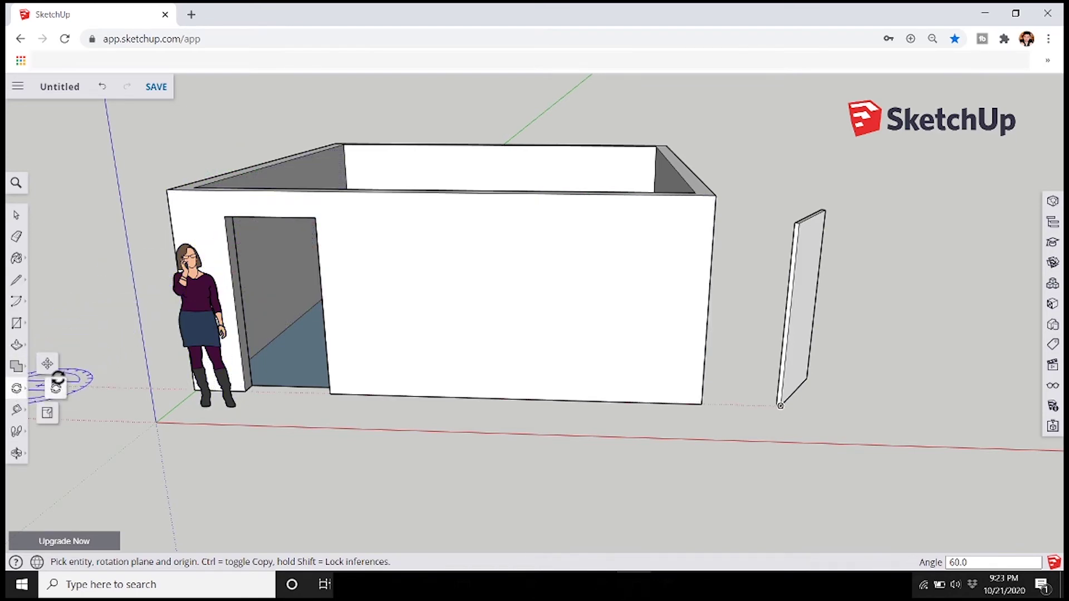
{"action": "left_click", "coordinate": [46, 366]}
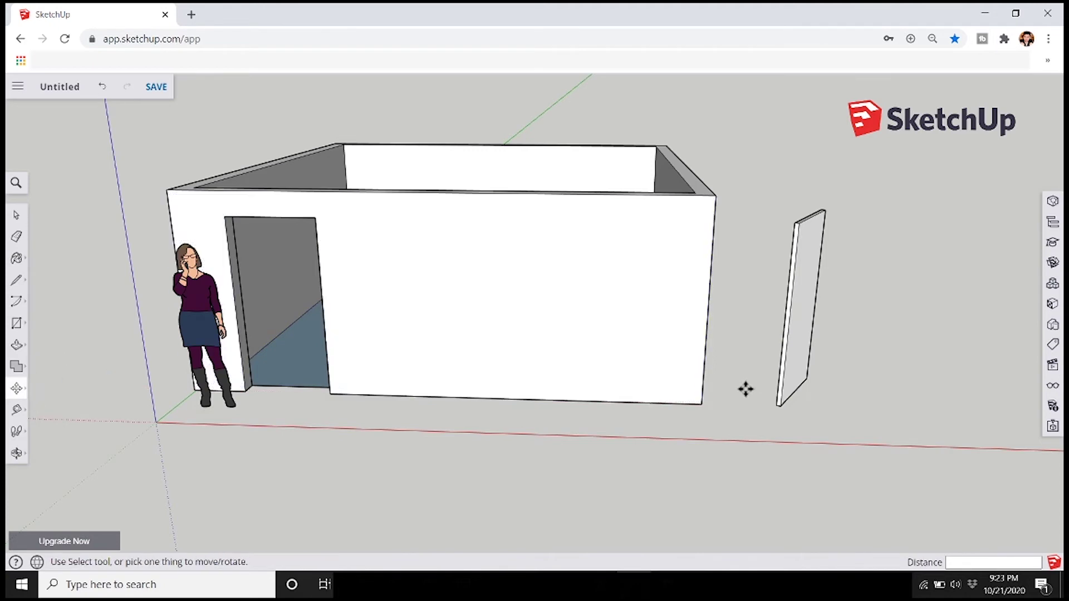
Step: Move the angled panel by its bottom corner into the doorway, then orbit to a top-down room view
{"action": "left_click", "coordinate": [780, 406]}
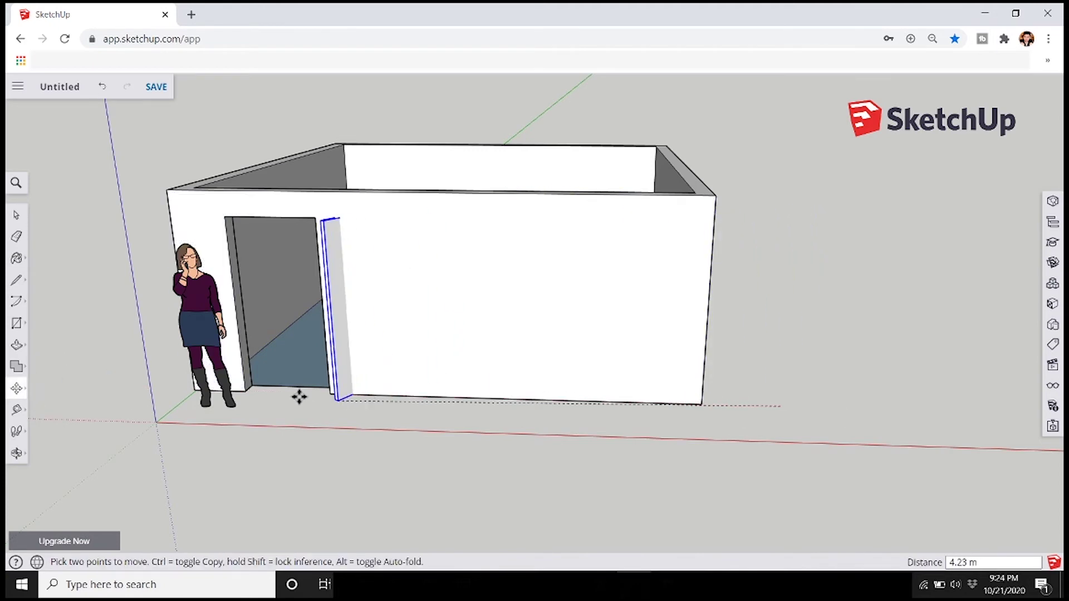
{"action": "left_click", "coordinate": [252, 386]}
{"action": "scroll", "coordinate": [361, 312], "scroll_direction": "down", "scroll_amount": 3}
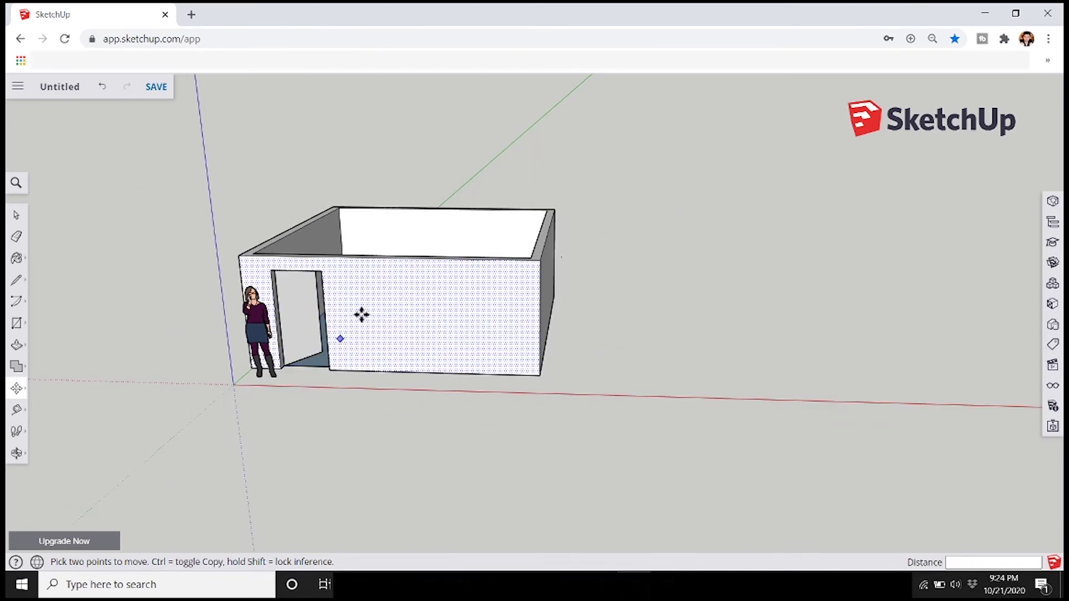
{"action": "scroll", "coordinate": [349, 249], "scroll_direction": "up", "scroll_amount": 5}
{"action": "middle_click_drag", "start_coordinate": [419, 262], "coordinate": [111, 304]}
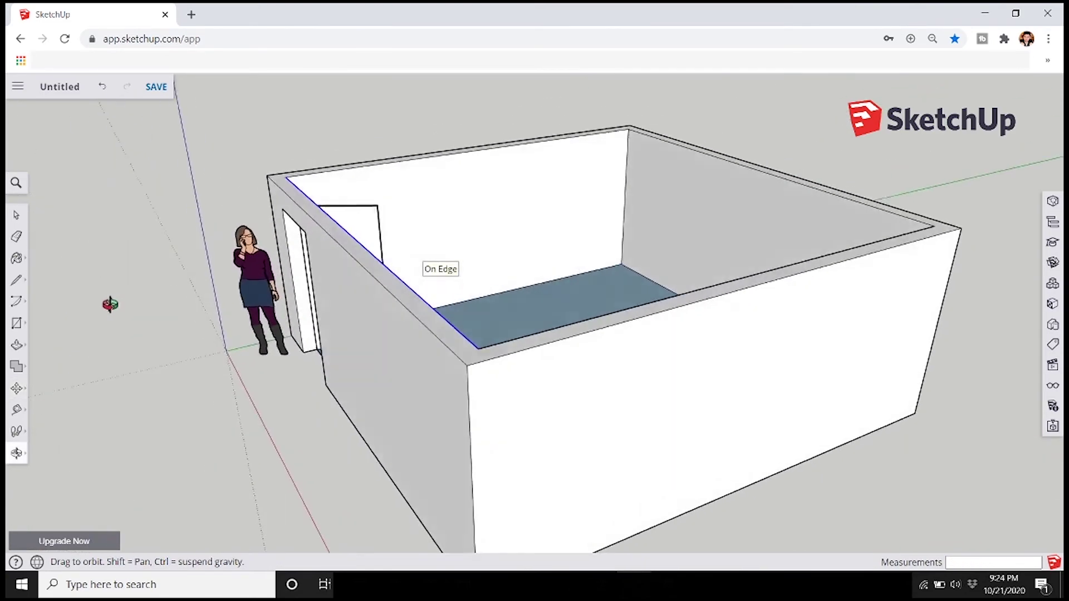
{"action": "middle_click_drag", "start_coordinate": [495, 262], "coordinate": [690, 459]}
{"action": "key", "text": "m"}
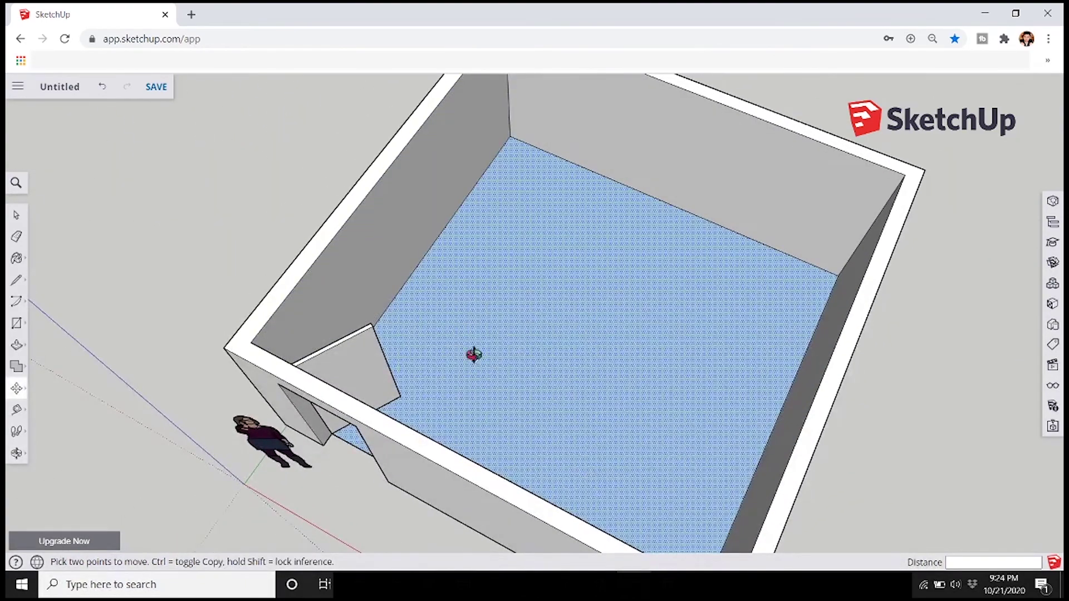
{"action": "middle_click_drag", "start_coordinate": [472, 353], "coordinate": [643, 401]}
{"action": "scroll", "coordinate": [643, 402], "scroll_direction": "down", "scroll_amount": 3}
{"action": "scroll", "coordinate": [733, 377], "scroll_direction": "up", "scroll_amount": 3}
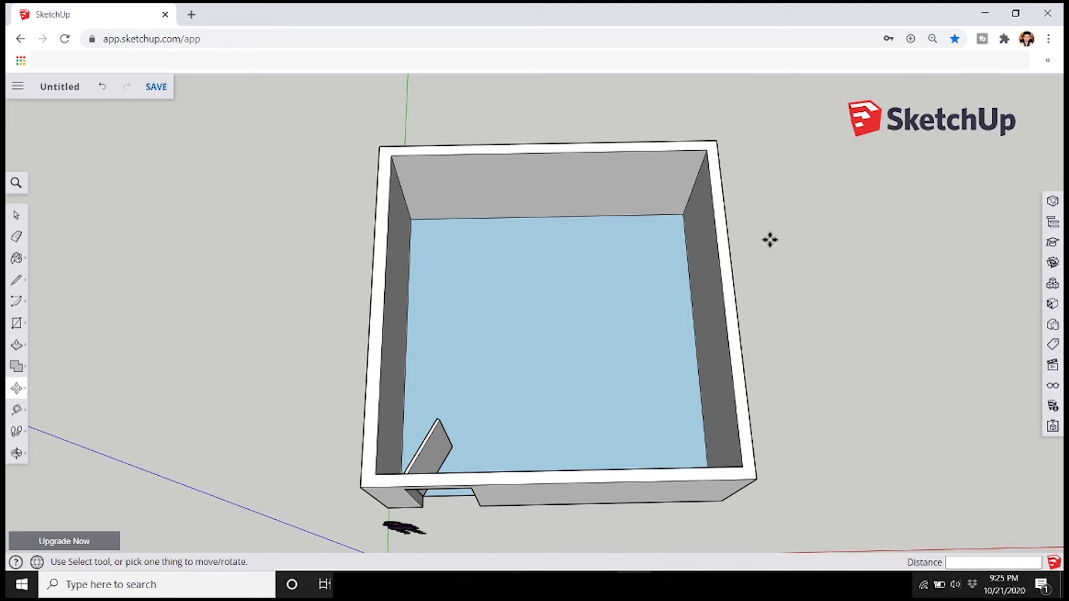
{"action": "scroll", "coordinate": [746, 334], "scroll_direction": "up", "scroll_amount": 3}
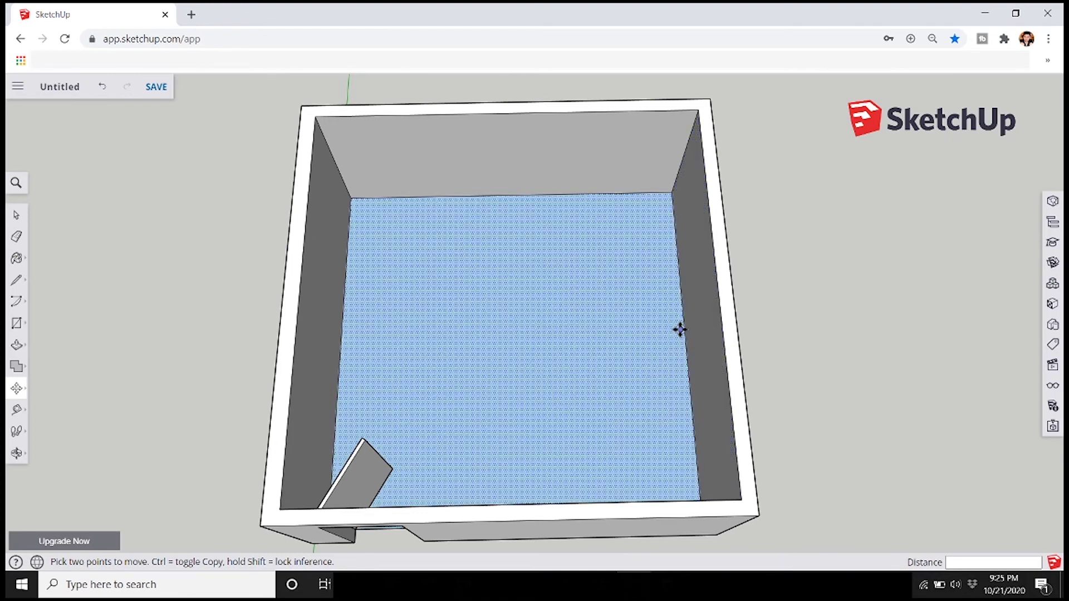
Step: Open the Materials panel's browse categories and expand the Tile collection's swatches
{"action": "left_click", "coordinate": [1052, 304]}
{"action": "left_click", "coordinate": [900, 178]}
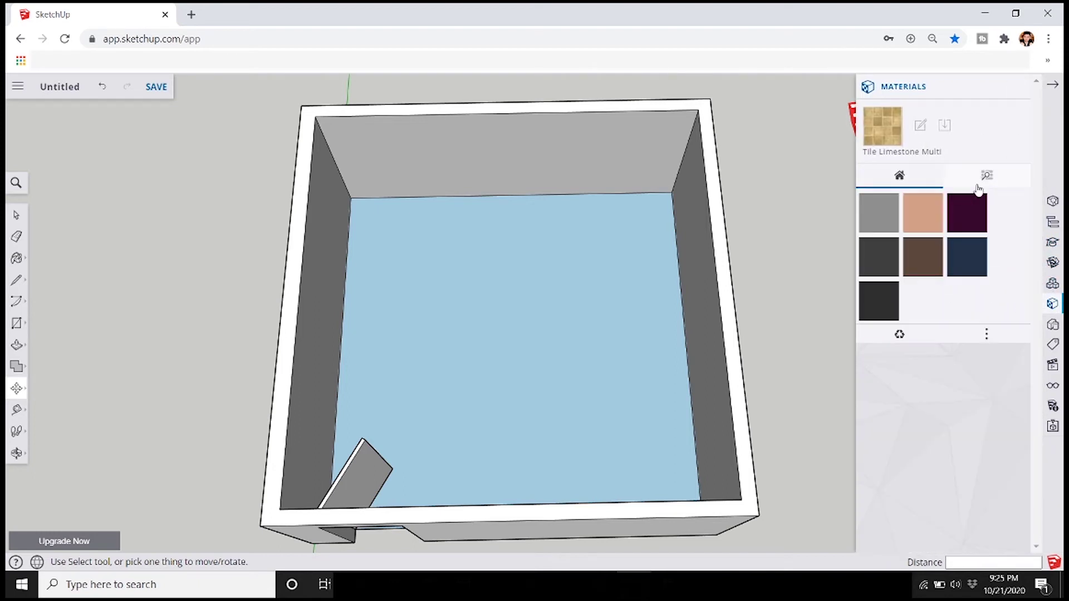
{"action": "left_click", "coordinate": [981, 179]}
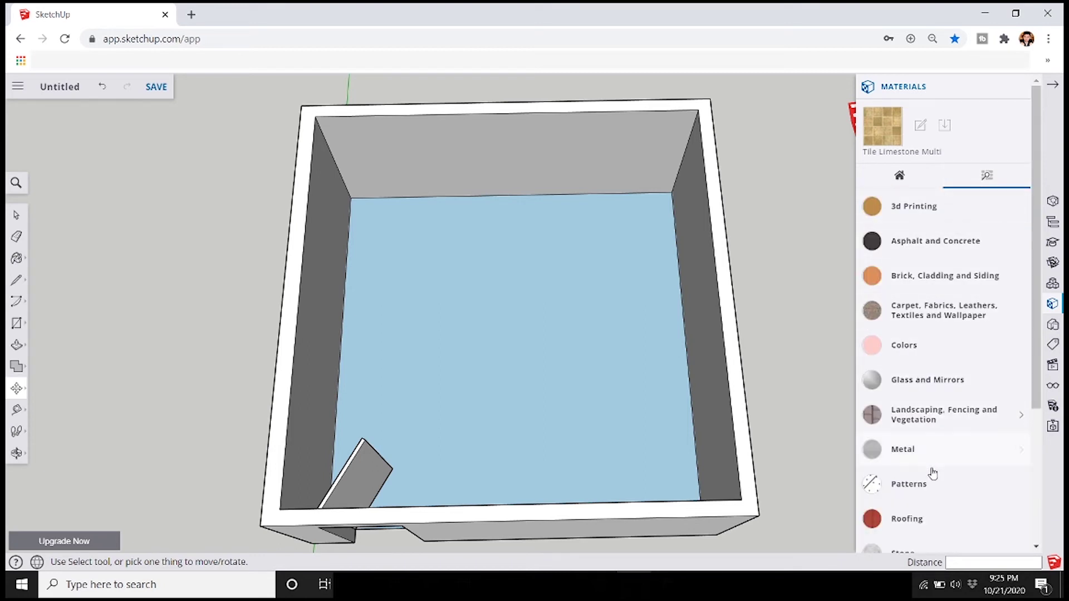
{"action": "scroll", "coordinate": [891, 250], "scroll_direction": "down", "scroll_amount": 3}
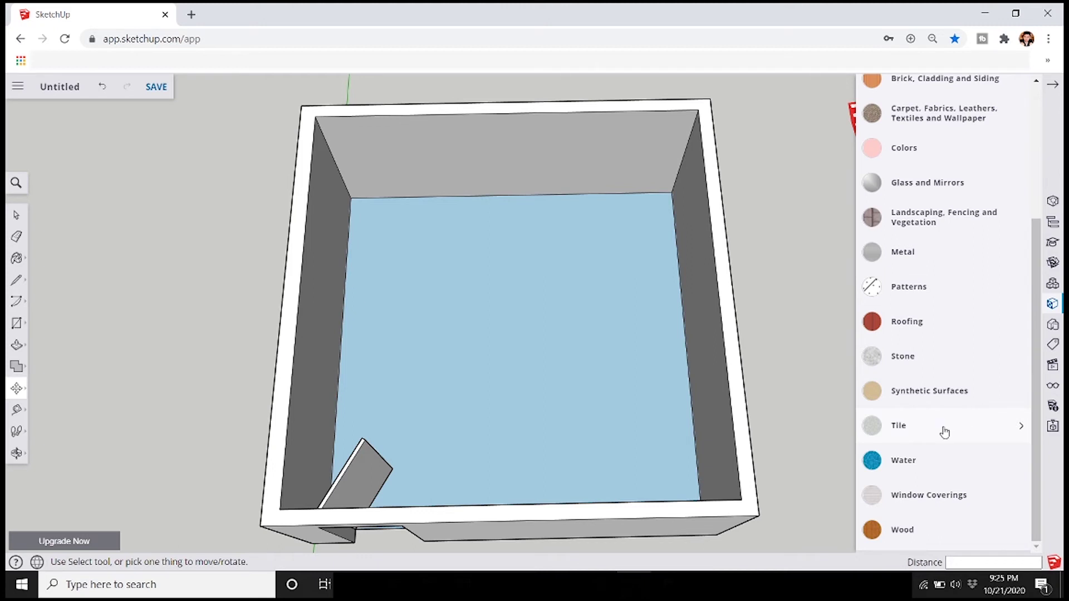
{"action": "scroll", "coordinate": [940, 418], "scroll_direction": "up", "scroll_amount": 2}
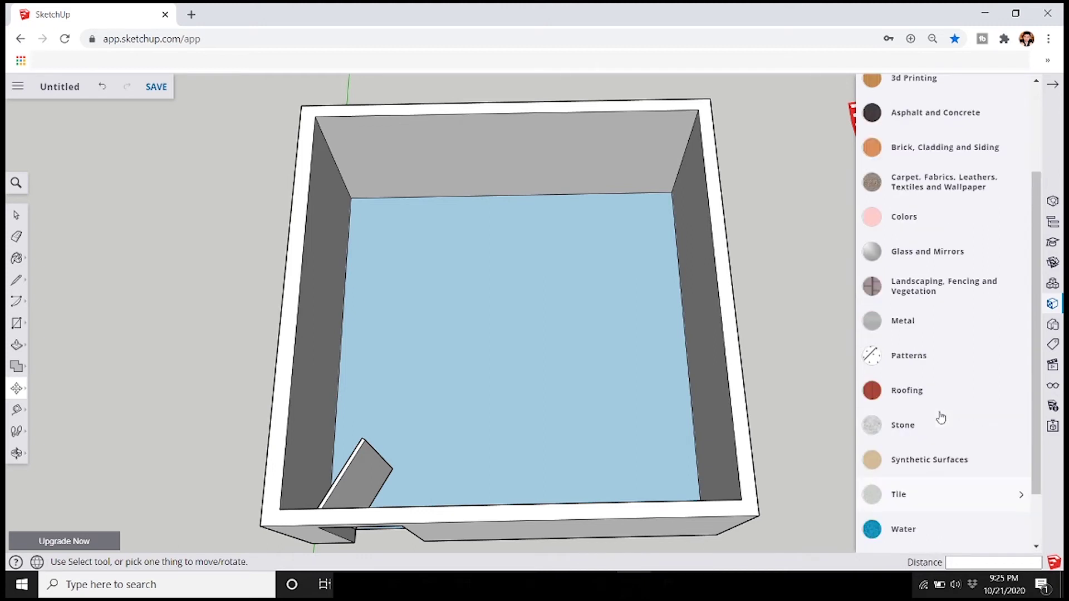
{"action": "scroll", "coordinate": [940, 418], "scroll_direction": "up", "scroll_amount": 3}
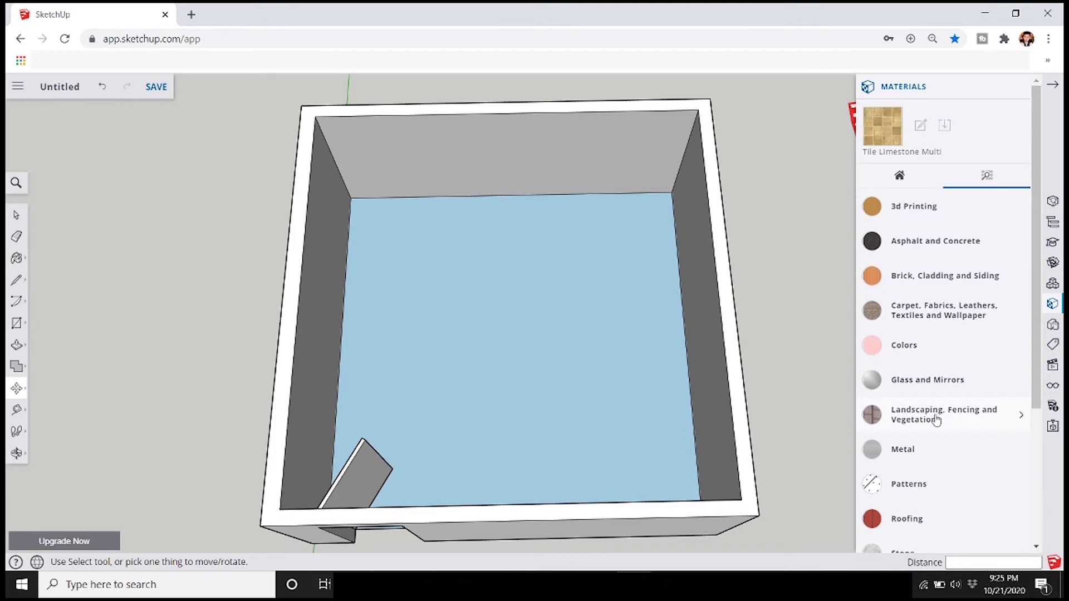
{"action": "scroll", "coordinate": [937, 419], "scroll_direction": "down", "scroll_amount": 5}
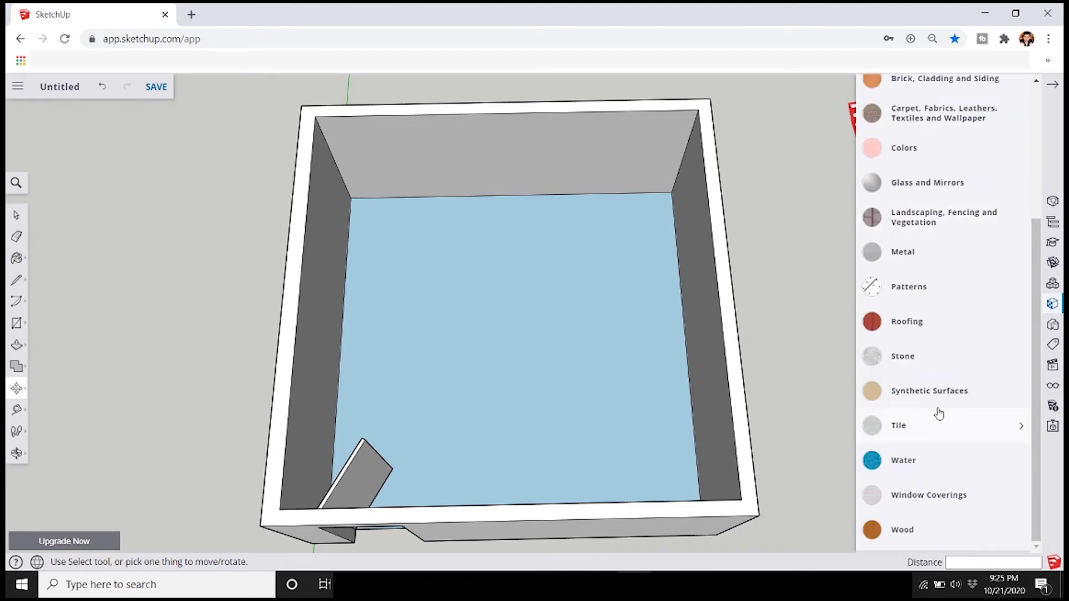
{"action": "left_click", "coordinate": [941, 415]}
{"action": "scroll", "coordinate": [947, 446], "scroll_direction": "down", "scroll_amount": 3}
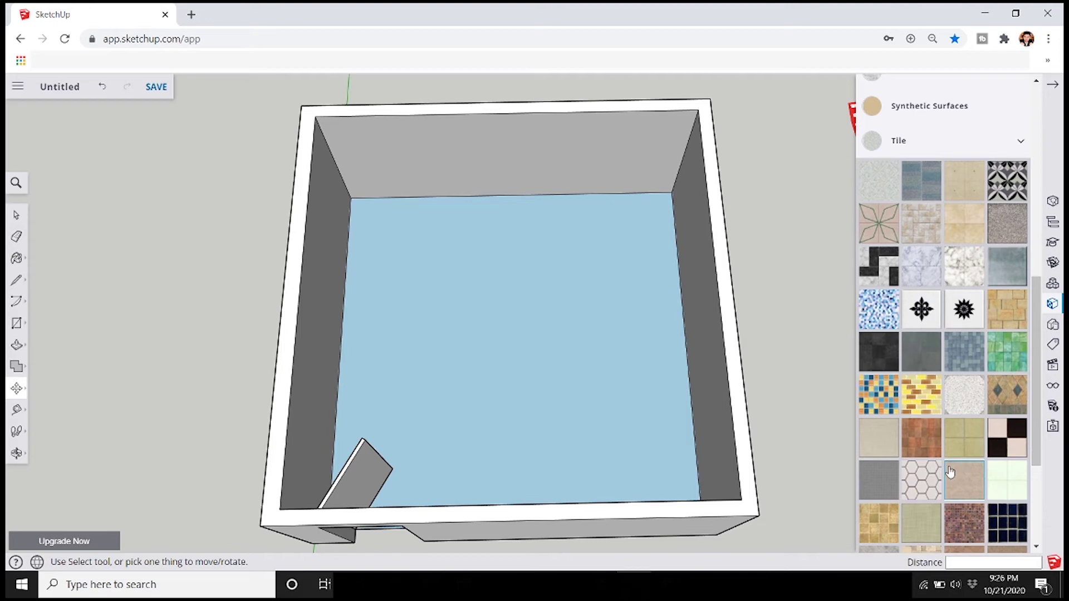
Step: Paint the room's floor with a tile swatch, settling on the Tile Grey material
{"action": "left_click", "coordinate": [949, 472]}
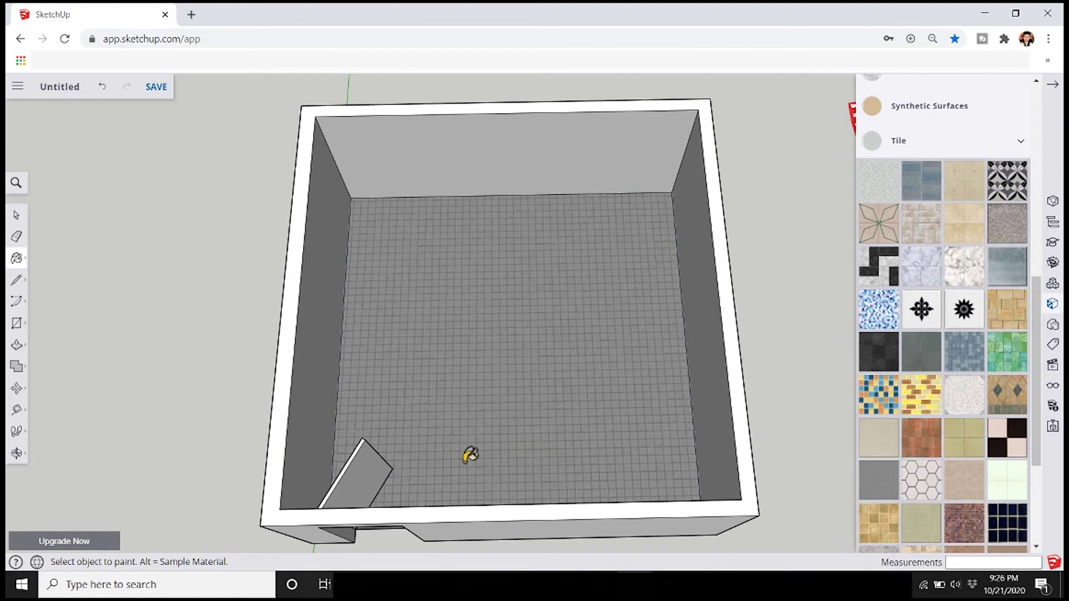
{"action": "scroll", "coordinate": [490, 445], "scroll_direction": "up", "scroll_amount": 3}
{"action": "scroll", "coordinate": [489, 336], "scroll_direction": "down", "scroll_amount": 2}
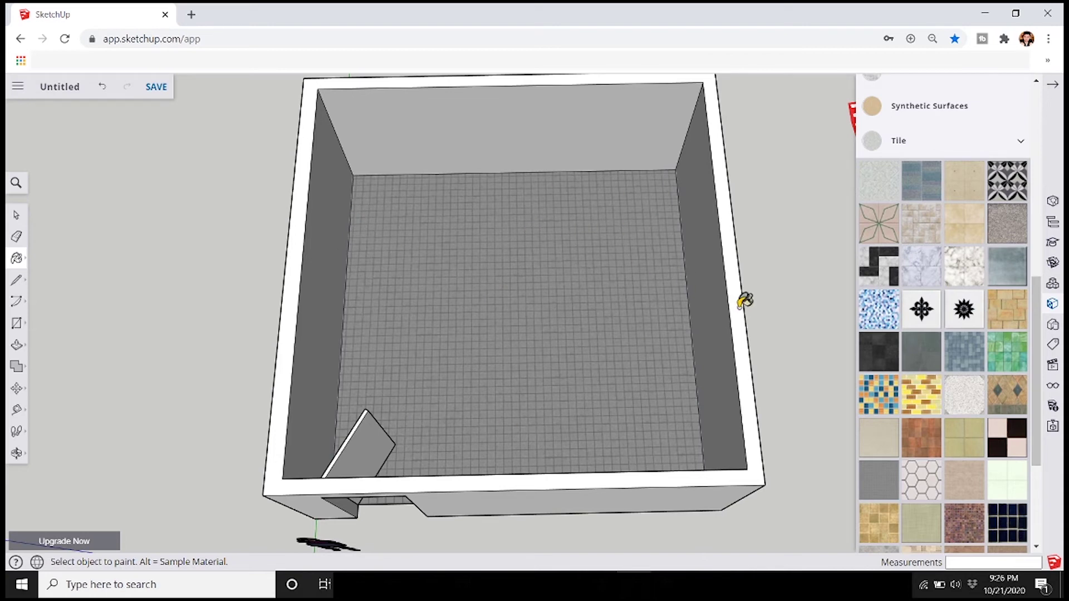
{"action": "left_click", "coordinate": [912, 343]}
{"action": "scroll", "coordinate": [941, 311], "scroll_direction": "up", "scroll_amount": 10}
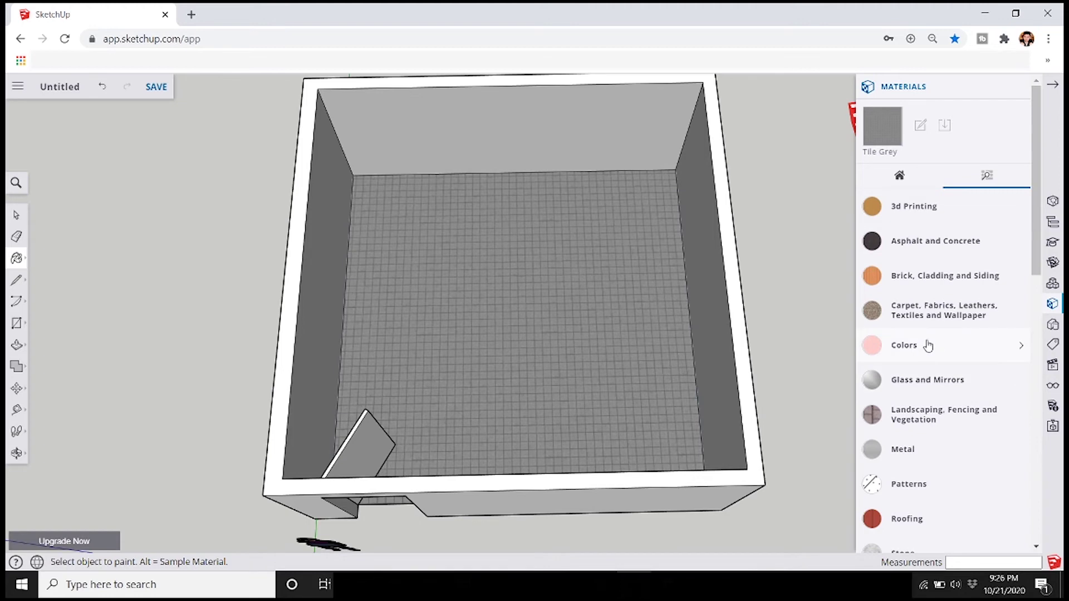
{"action": "left_click", "coordinate": [940, 344]}
{"action": "scroll", "coordinate": [913, 396], "scroll_direction": "down", "scroll_amount": 15}
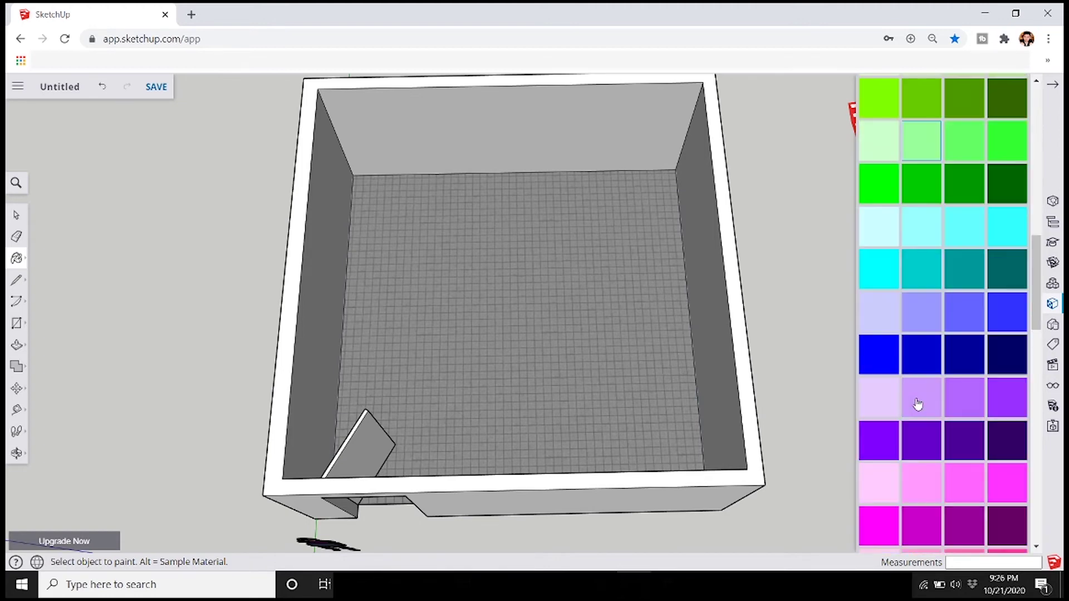
{"action": "scroll", "coordinate": [918, 399], "scroll_direction": "down", "scroll_amount": 3}
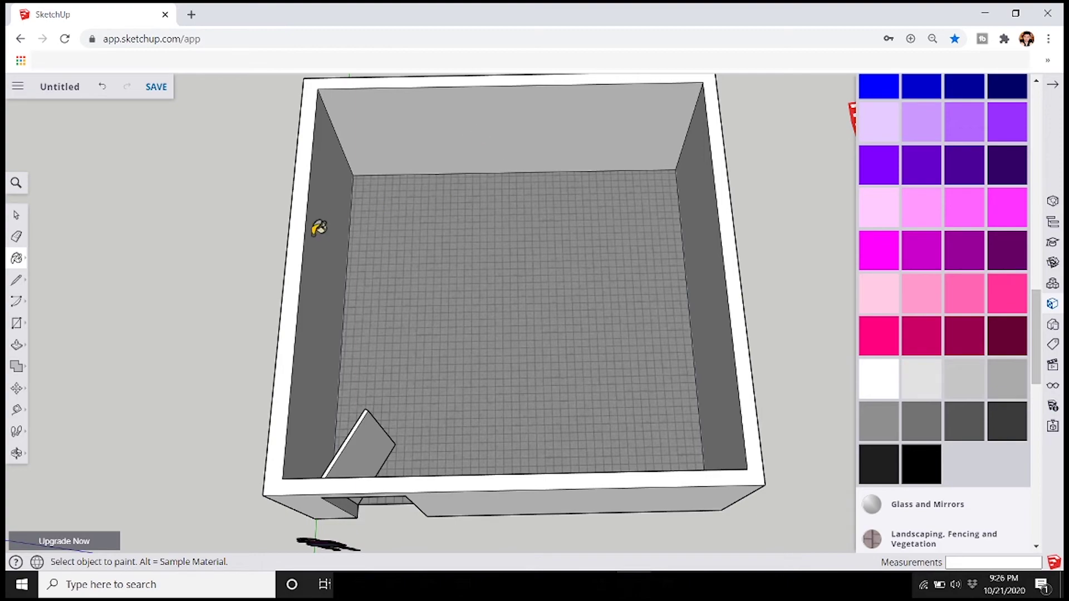
{"action": "scroll", "coordinate": [690, 250], "scroll_direction": "down", "scroll_amount": 4}
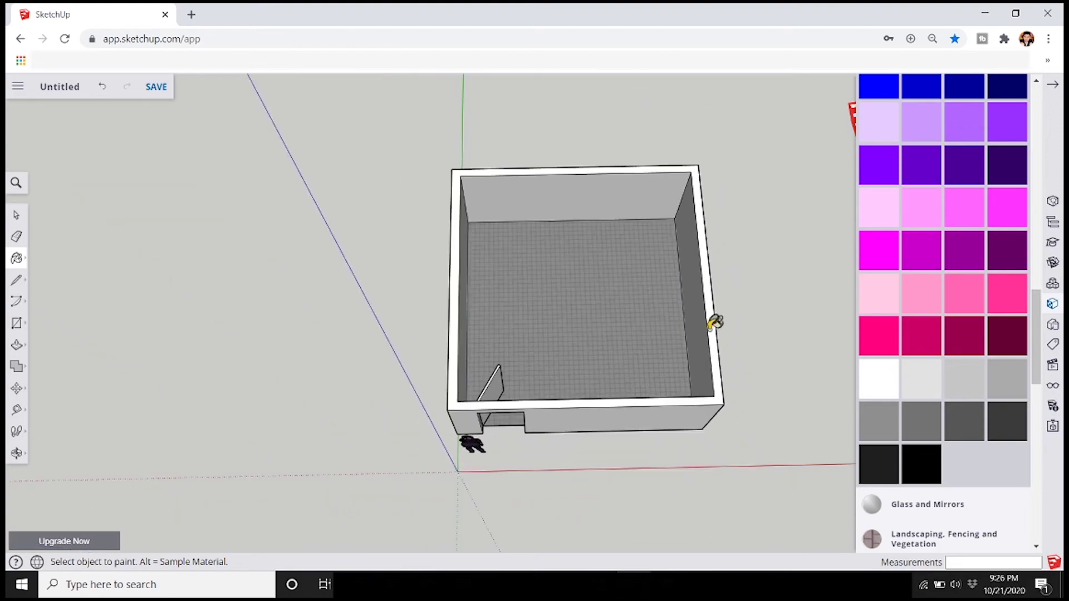
{"action": "scroll", "coordinate": [690, 327], "scroll_direction": "up", "scroll_amount": 3}
{"action": "mouse_move", "coordinate": [733, 225]}
{"action": "middle_mouse_down"}
{"action": "mouse_move", "coordinate": [666, 295]}
{"action": "mouse_move", "coordinate": [268, 231]}
{"action": "mouse_move", "coordinate": [553, 289]}
{"action": "mouse_move", "coordinate": [632, 345]}
{"action": "mouse_move", "coordinate": [284, 198]}
{"action": "mouse_move", "coordinate": [389, 229]}
{"action": "middle_mouse_up"}
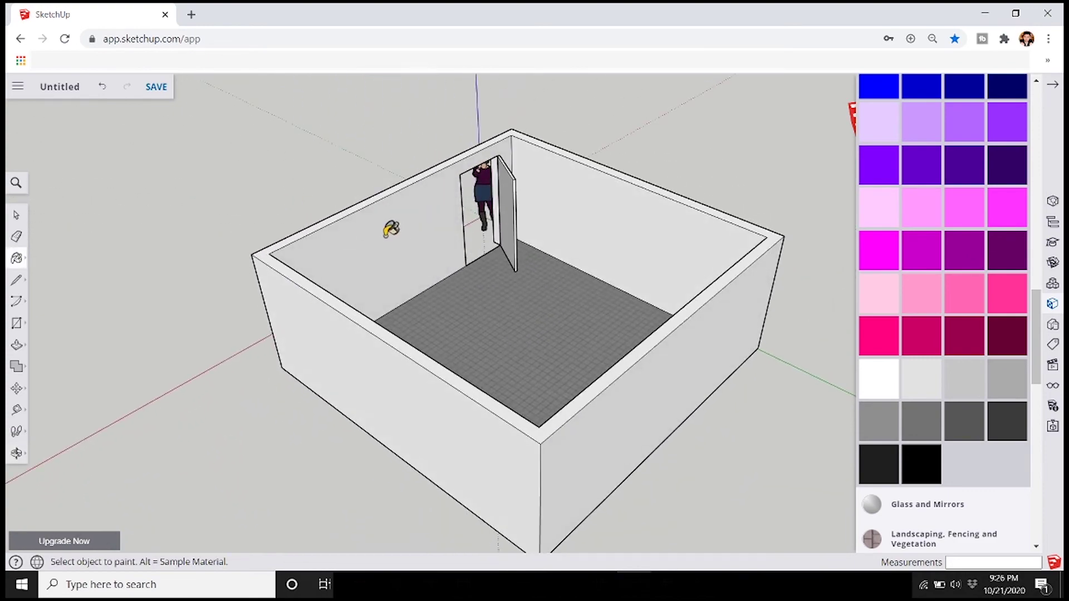
{"action": "left_click", "coordinate": [924, 329]}
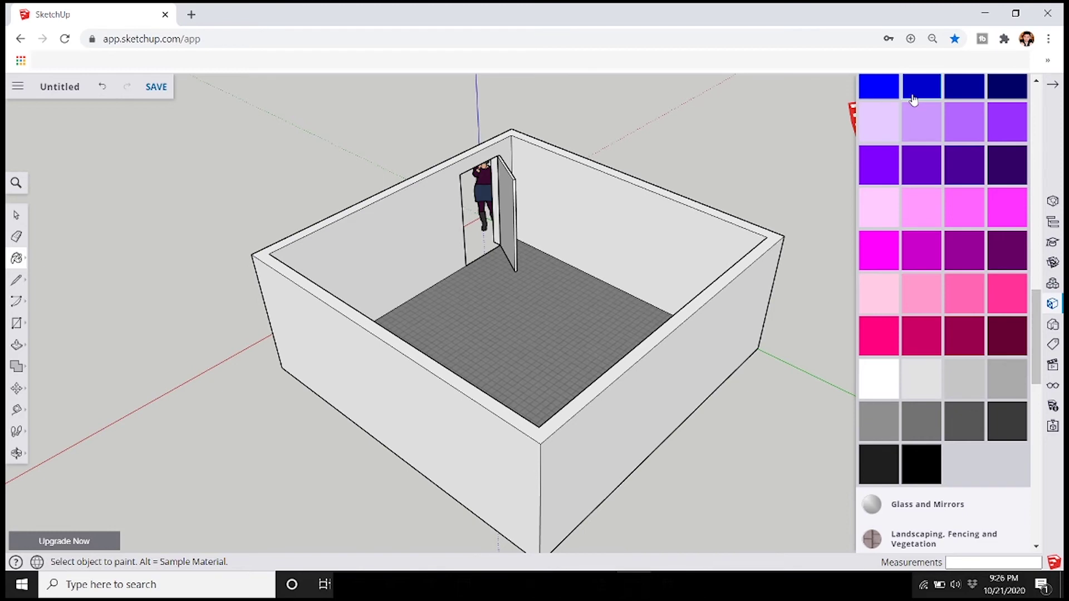
{"action": "left_click", "coordinate": [412, 224]}
{"action": "left_click", "coordinate": [608, 215]}
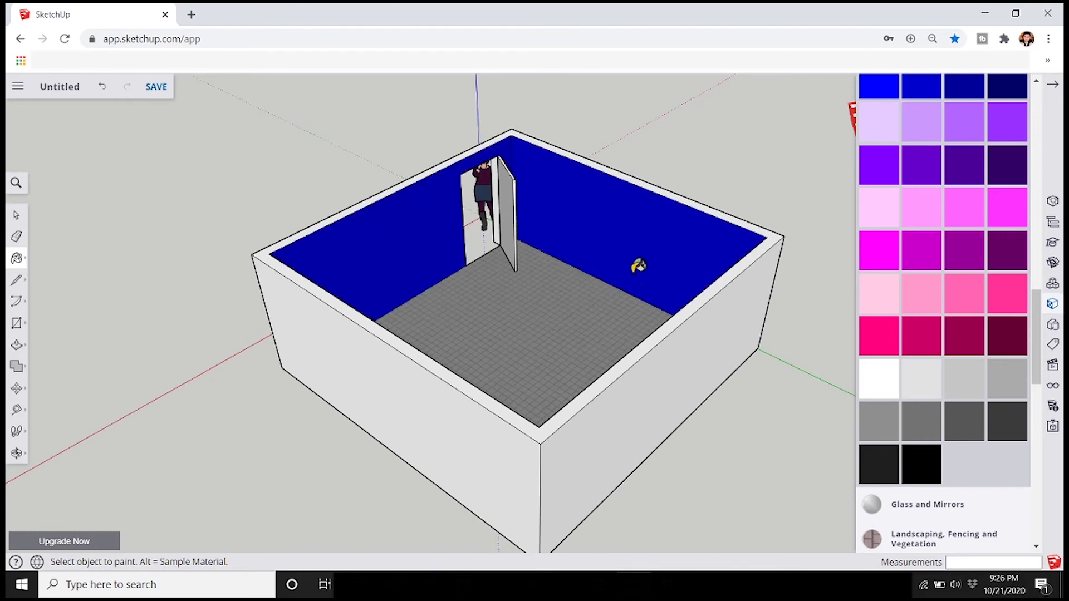
{"action": "key", "text": "ctrl+z"}
{"action": "key", "text": "ctrl+z"}
{"action": "middle_click_drag", "start_coordinate": [579, 282], "coordinate": [520, 200]}
{"action": "scroll", "coordinate": [483, 360], "scroll_direction": "up", "scroll_amount": 3}
{"action": "mouse_move", "coordinate": [482, 360]}
{"action": "middle_mouse_down"}
{"action": "mouse_move", "coordinate": [550, 350]}
{"action": "mouse_move", "coordinate": [562, 334]}
{"action": "middle_mouse_up"}
{"action": "key", "text": "b"}
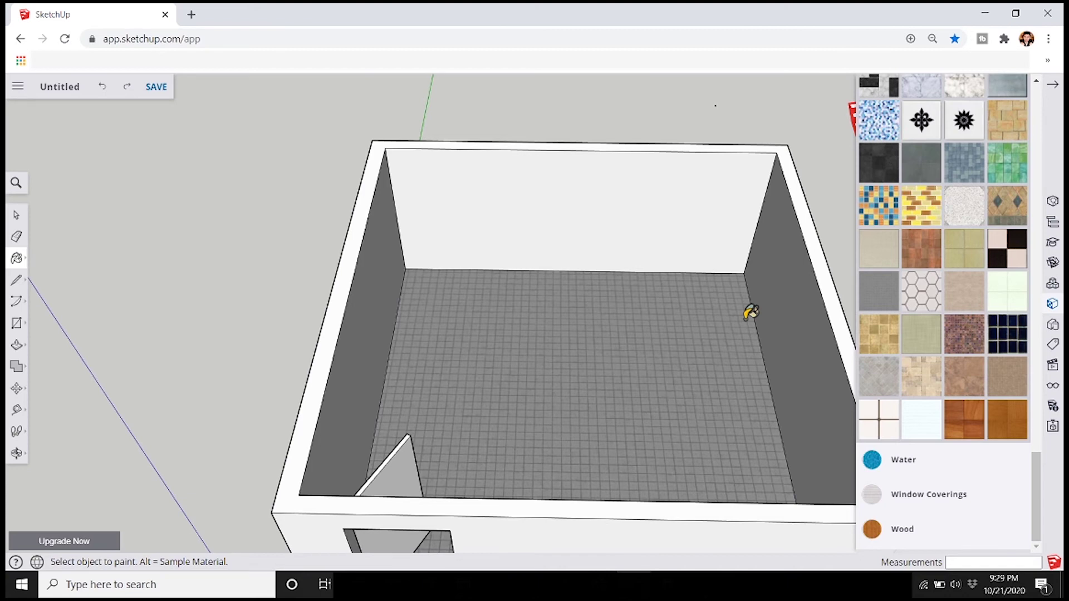
Step: Search 3D Warehouse for 'bed' models
{"action": "left_click", "coordinate": [1055, 283]}
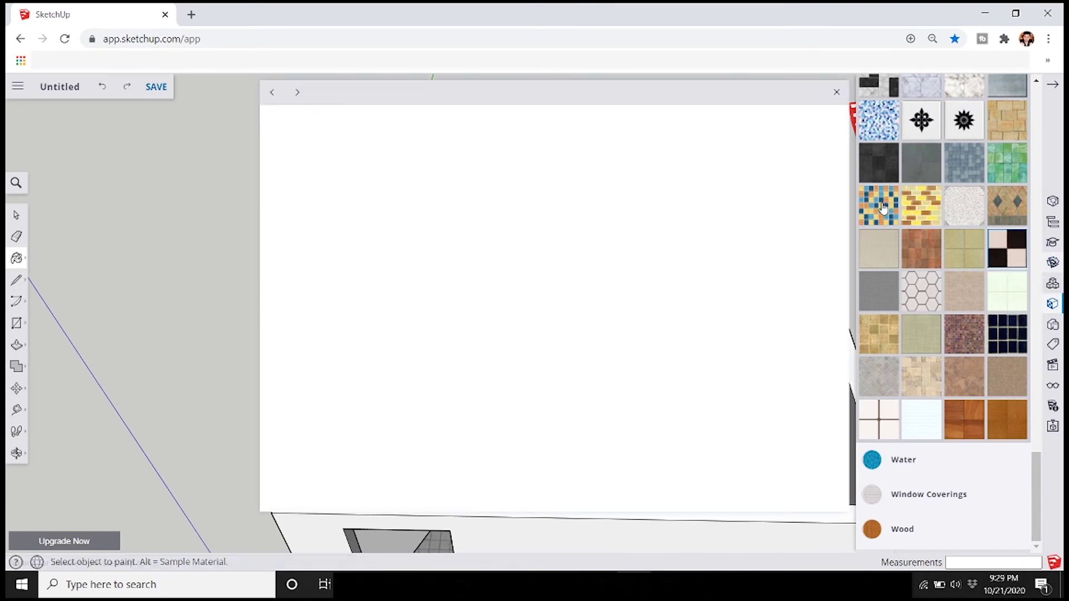
{"action": "left_click", "coordinate": [543, 121]}
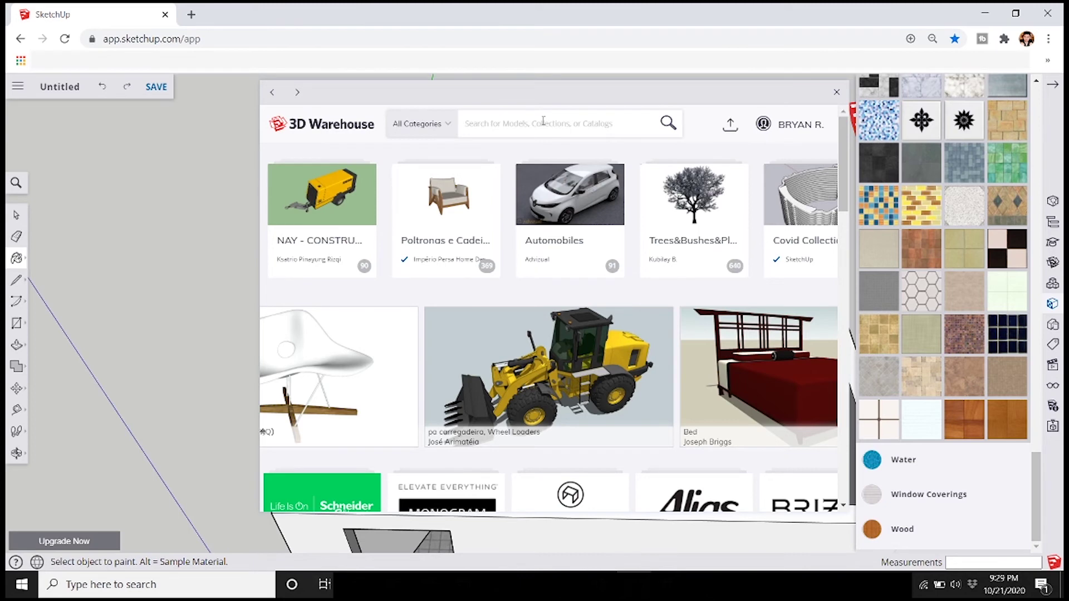
{"action": "type", "text": "3"}
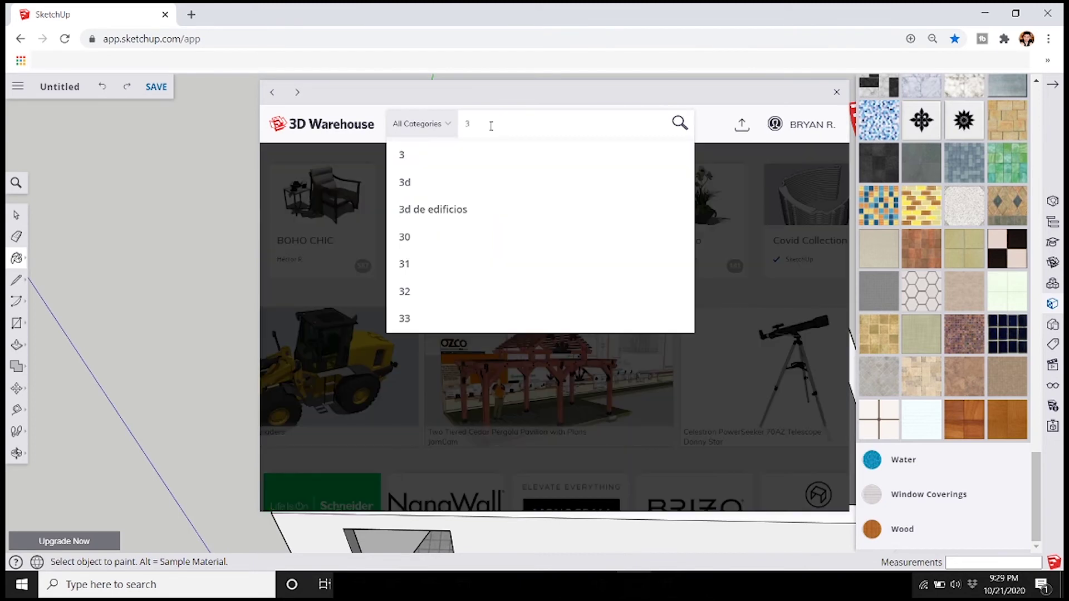
{"action": "key", "text": "BackSpace"}
{"action": "type", "text": "t"}
{"action": "type", "text": "ed"}
{"action": "key", "text": "Return"}
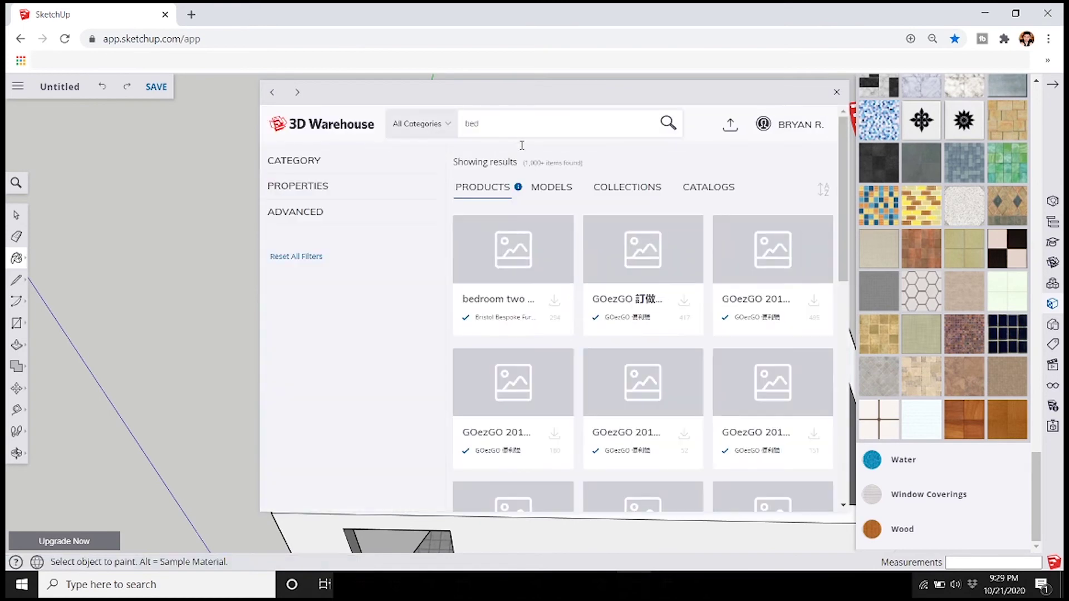
Step: Download the Aqua Bed model from the results, accepting the large-model warning
{"action": "scroll", "coordinate": [596, 249], "scroll_direction": "down", "scroll_amount": 2}
{"action": "scroll", "coordinate": [596, 253], "scroll_direction": "down", "scroll_amount": 3}
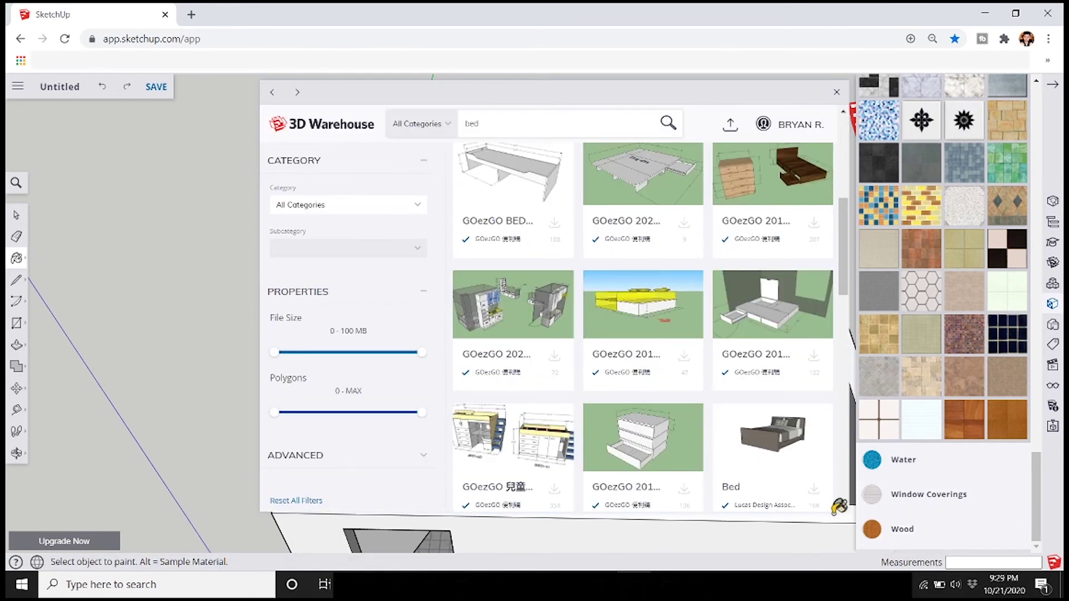
{"action": "scroll", "coordinate": [711, 325], "scroll_direction": "down", "scroll_amount": 10}
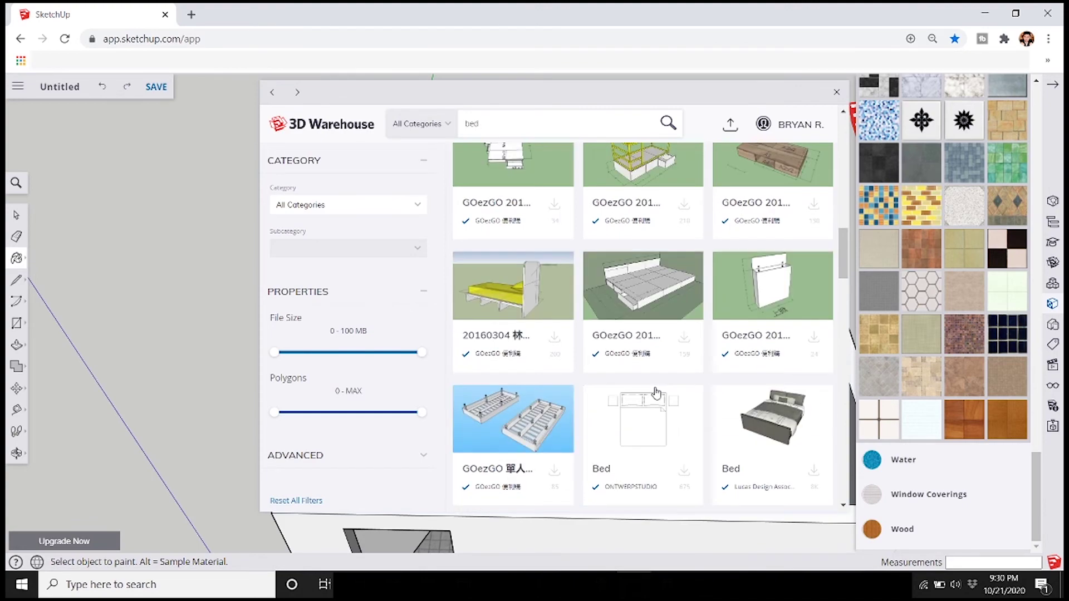
{"action": "scroll", "coordinate": [556, 359], "scroll_direction": "up", "scroll_amount": 1}
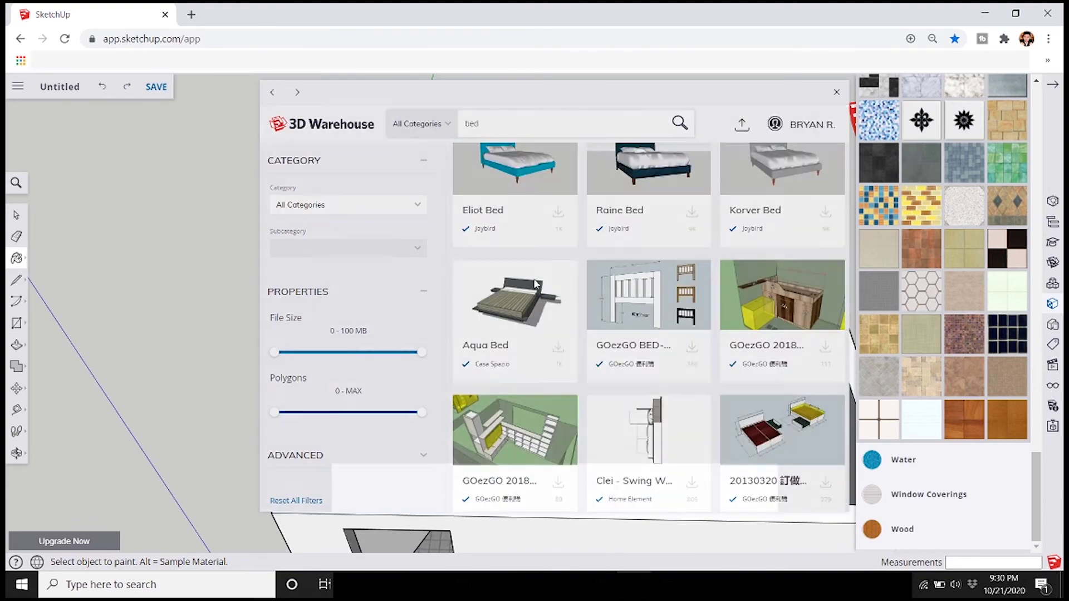
{"action": "left_click", "coordinate": [557, 356]}
{"action": "left_click", "coordinate": [662, 356]}
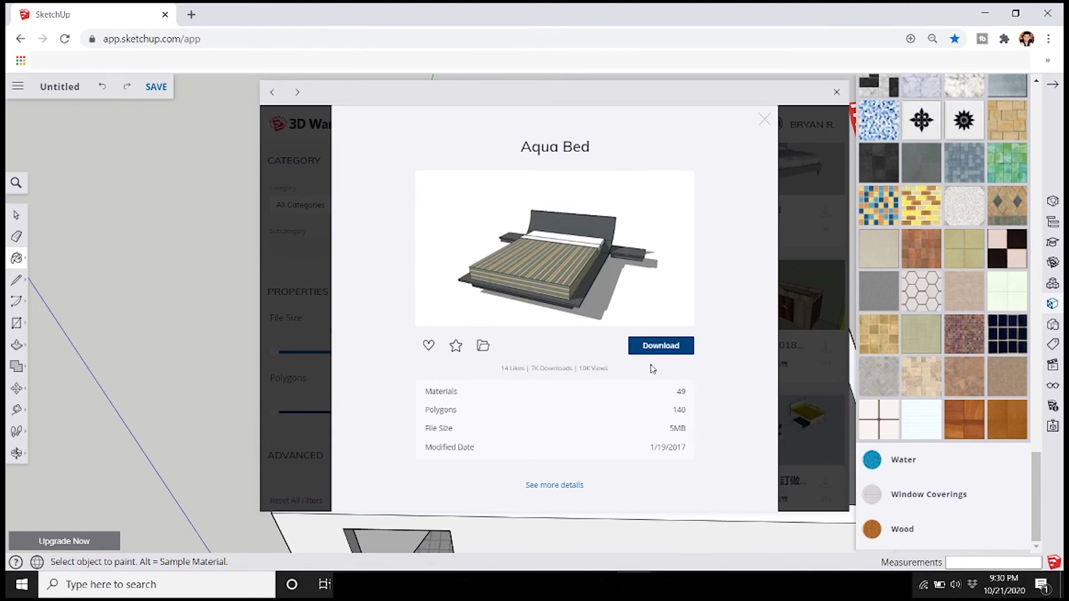
{"action": "left_click", "coordinate": [685, 377]}
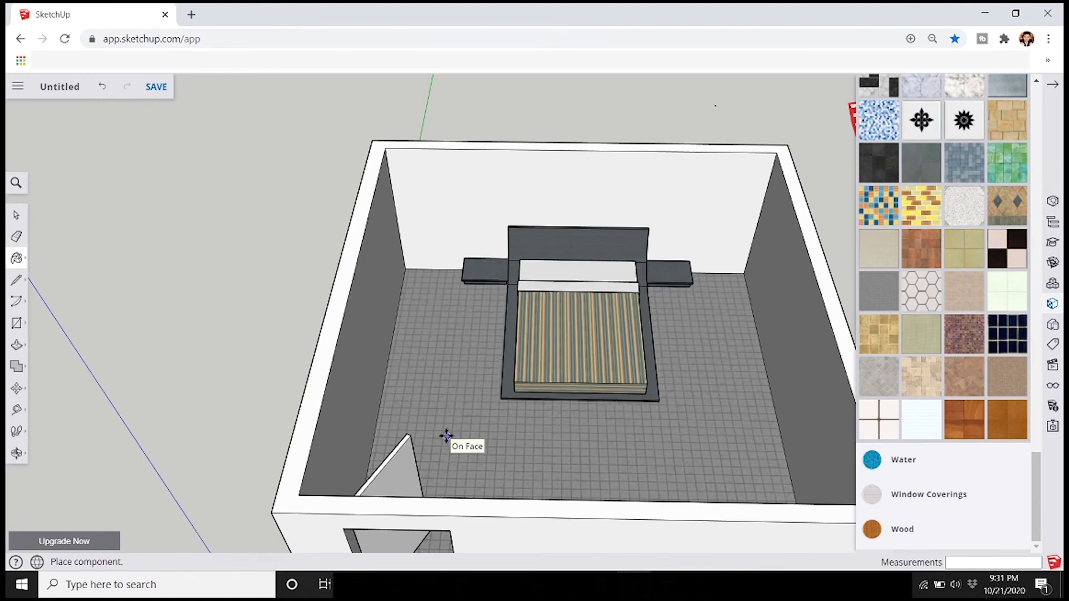
Step: Drop the Aqua Bed against the room's back wall and reopen 3D Warehouse
{"action": "left_click", "coordinate": [447, 433]}
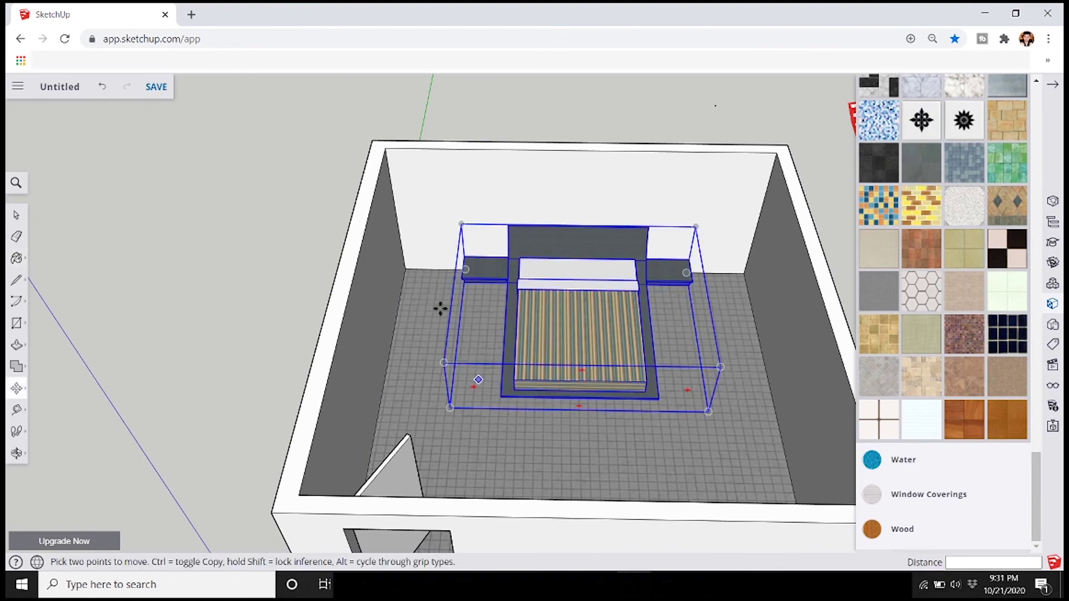
{"action": "scroll", "coordinate": [433, 315], "scroll_direction": "up", "scroll_amount": 5}
{"action": "scroll", "coordinate": [443, 326], "scroll_direction": "down", "scroll_amount": 5}
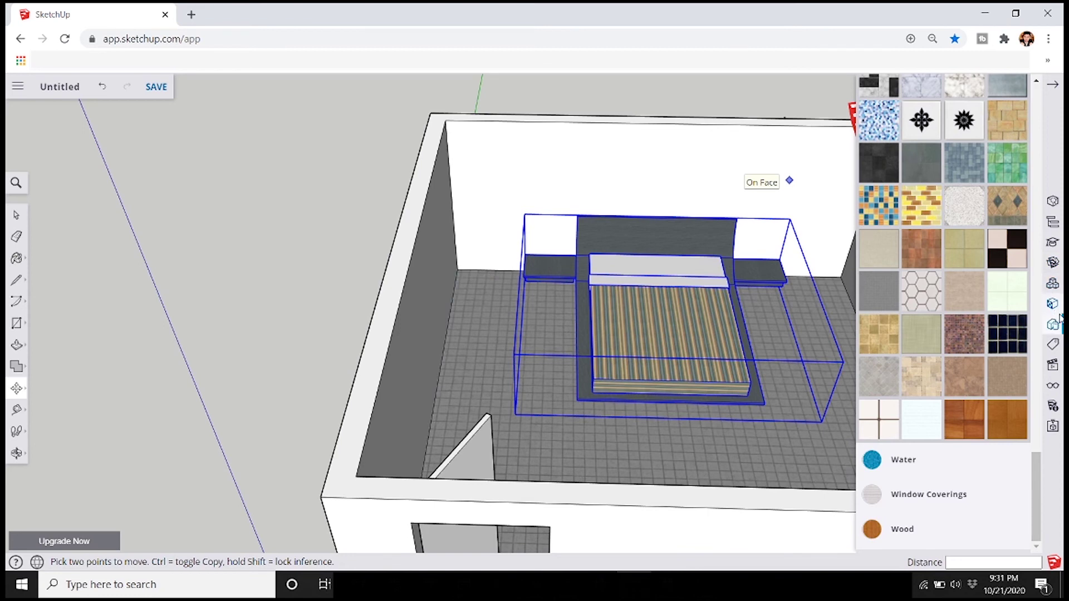
{"action": "left_click", "coordinate": [1053, 262]}
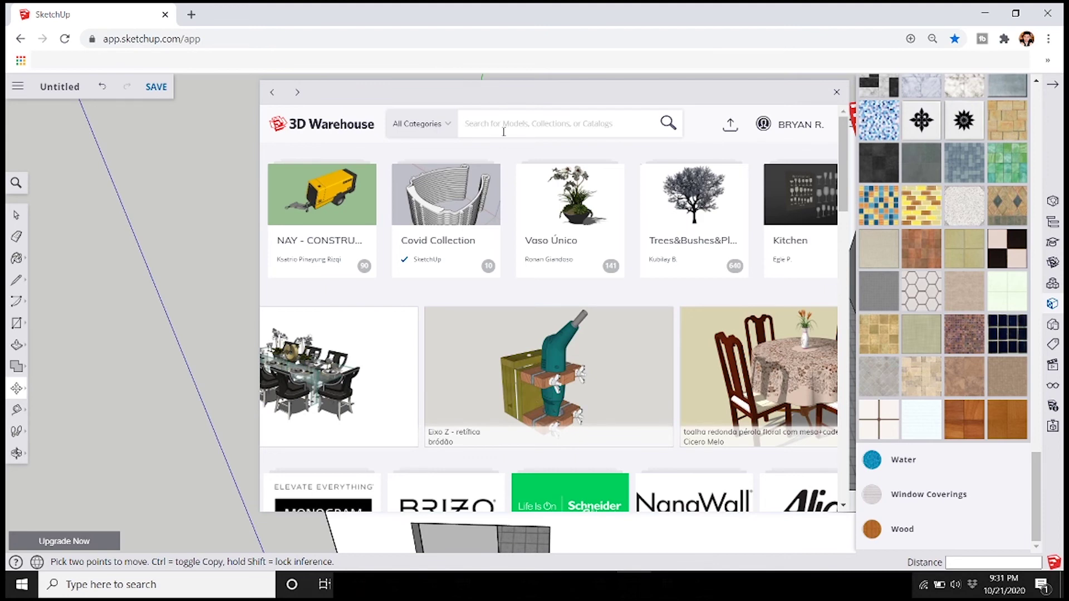
Step: Search 3D Warehouse for 'wall paintings' and choose the Quadro Abstrato painting
{"action": "type", "text": "wall paintings"}
{"action": "key", "text": "Return"}
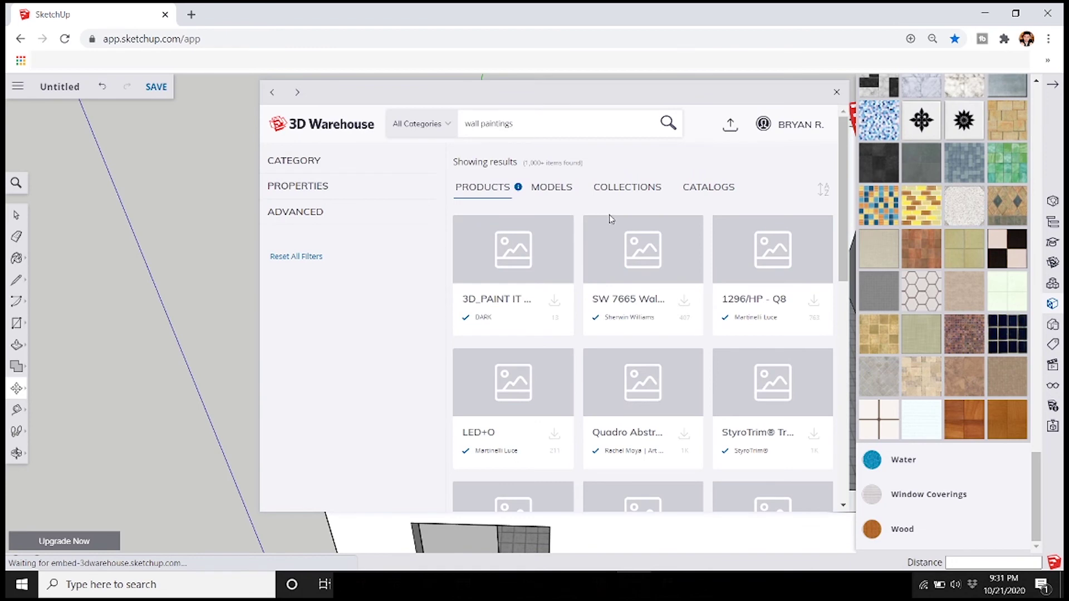
{"action": "scroll", "coordinate": [751, 299], "scroll_direction": "down", "scroll_amount": 4}
{"action": "scroll", "coordinate": [724, 306], "scroll_direction": "up", "scroll_amount": 3}
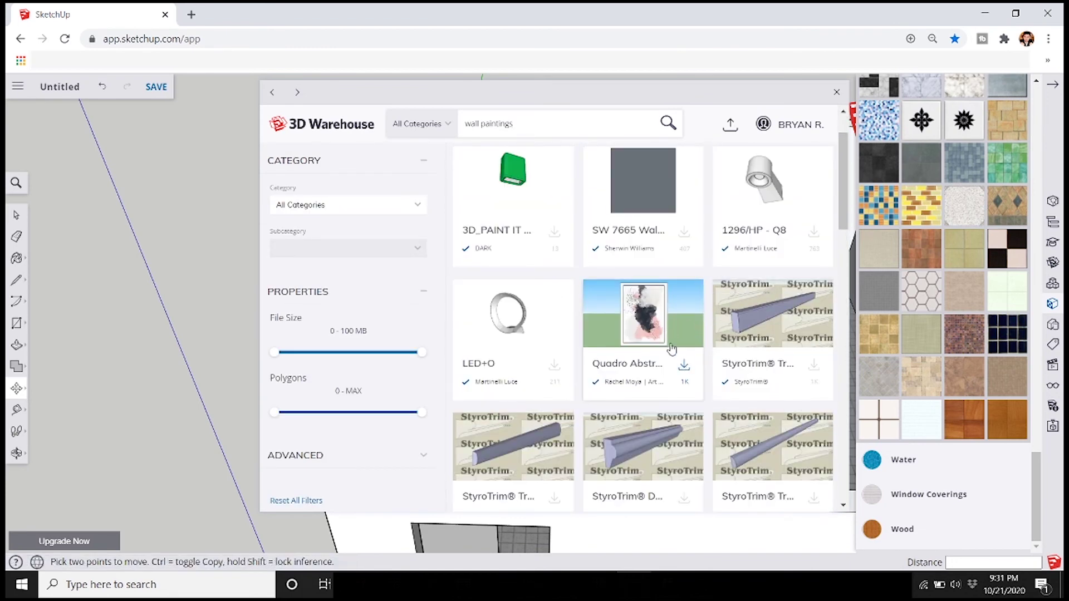
{"action": "left_click", "coordinate": [691, 326]}
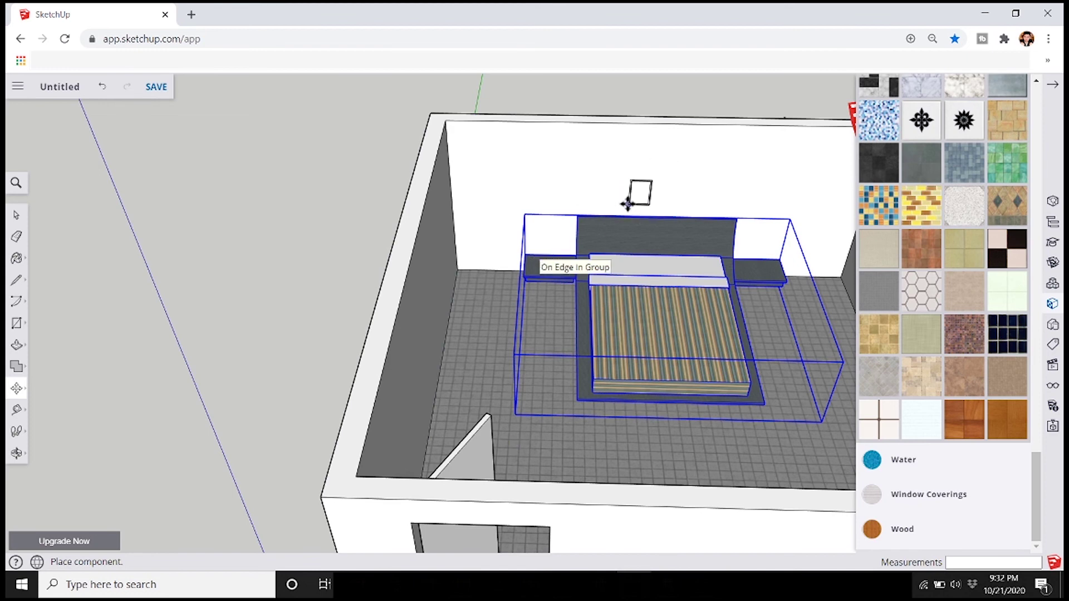
Step: Place the abstract painting and move it onto the back wall above the bed's headboard
{"action": "left_click", "coordinate": [613, 219]}
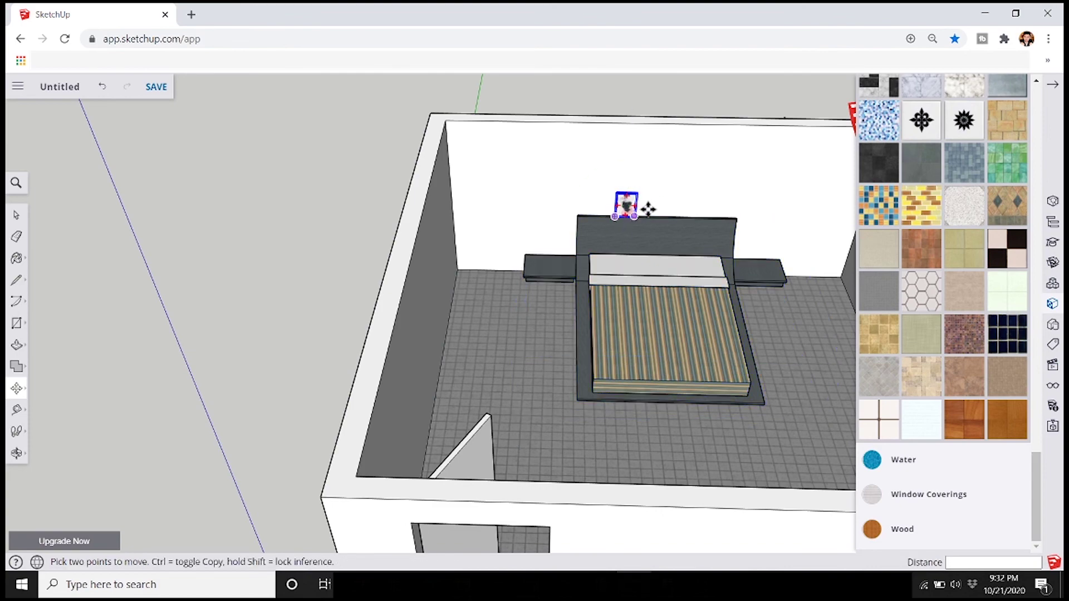
{"action": "scroll", "coordinate": [643, 214], "scroll_direction": "up", "scroll_amount": 5}
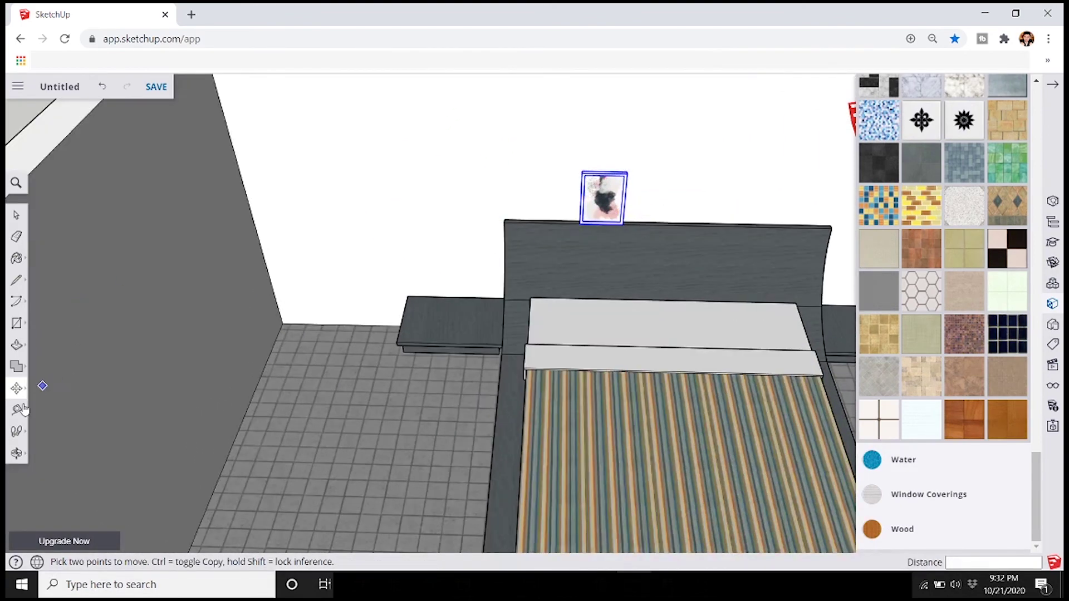
{"action": "left_click", "coordinate": [579, 225]}
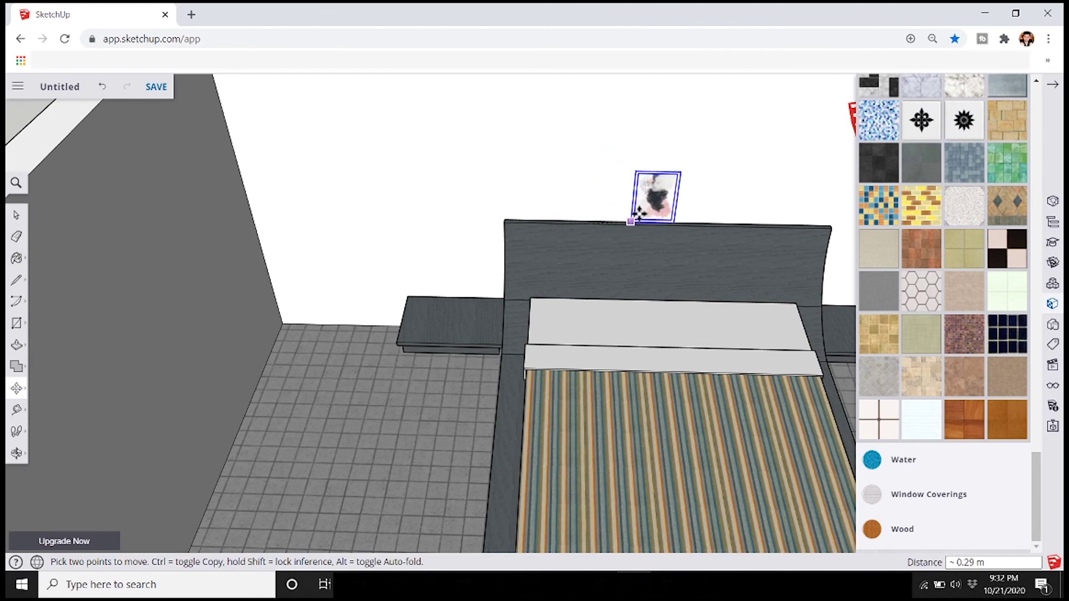
{"action": "left_click", "coordinate": [640, 220]}
{"action": "scroll", "coordinate": [667, 176], "scroll_direction": "down", "scroll_amount": 4}
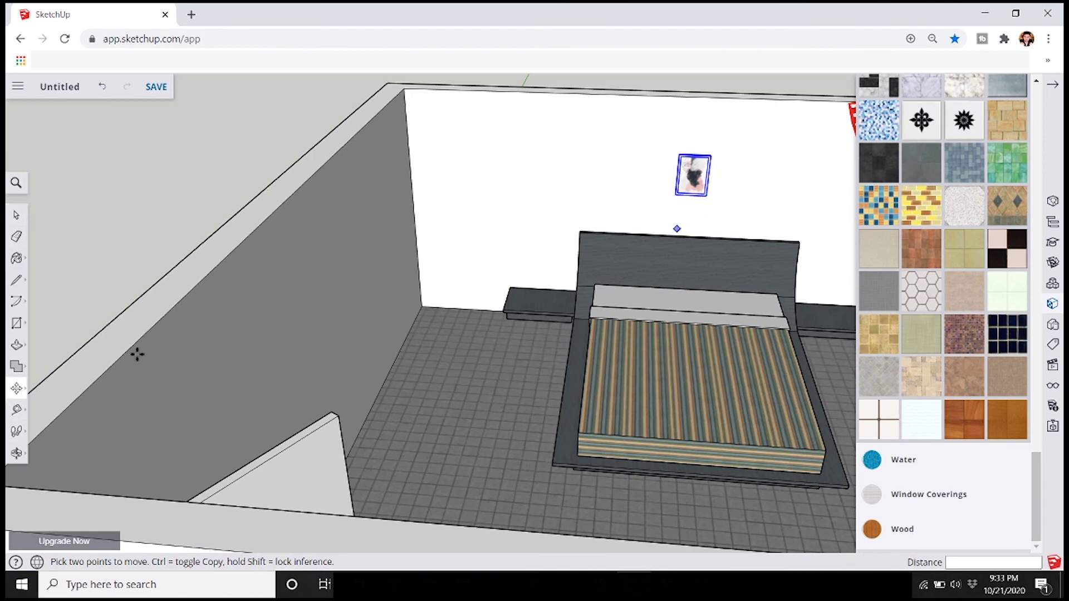
Step: Enlarge the painting with Scale, dragging its lower and opposite corner grips
{"action": "mouse_move", "coordinate": [16, 391]}
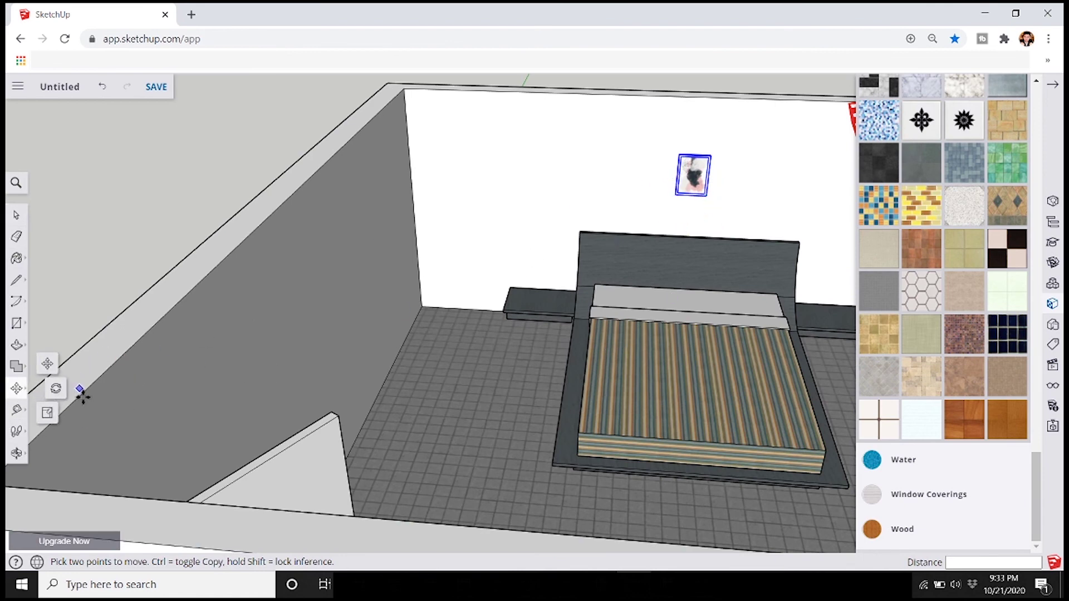
{"action": "left_click", "coordinate": [48, 411]}
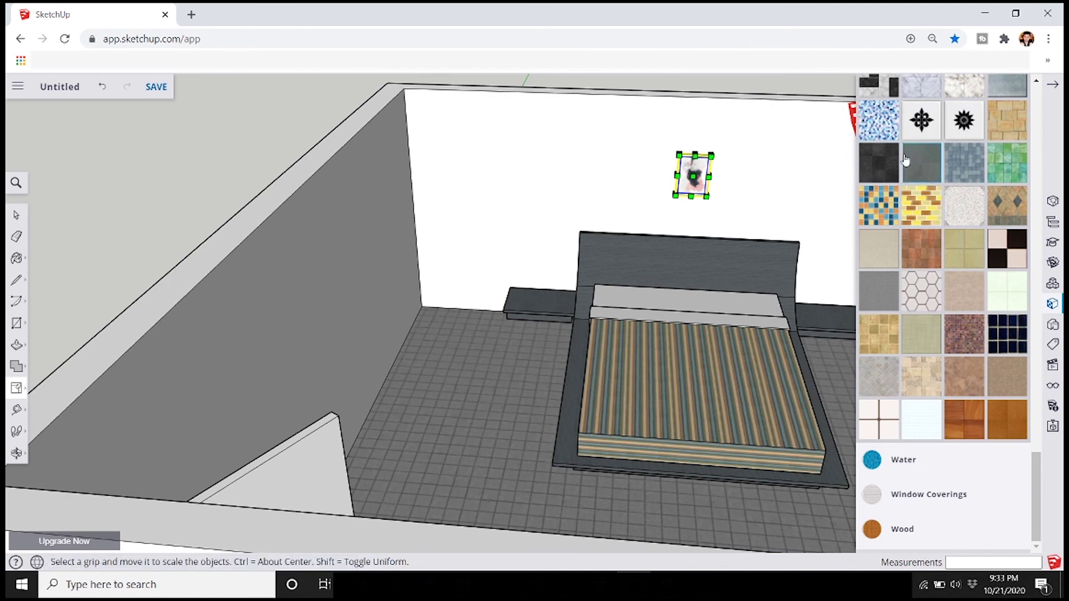
{"action": "left_click_drag", "start_coordinate": [705, 195], "coordinate": [724, 224]}
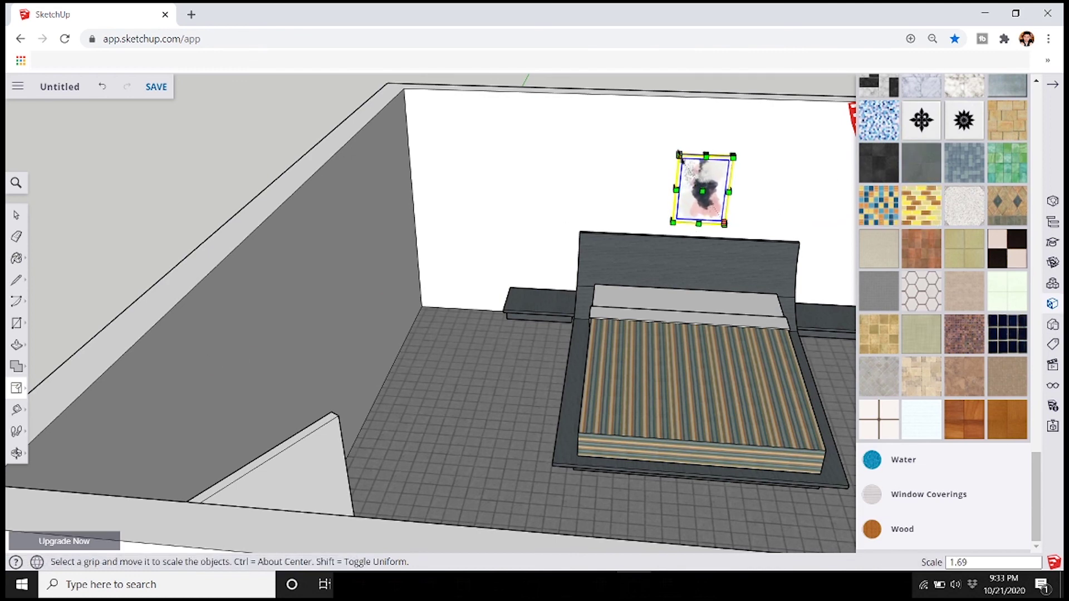
{"action": "left_click_drag", "start_coordinate": [681, 160], "coordinate": [657, 124]}
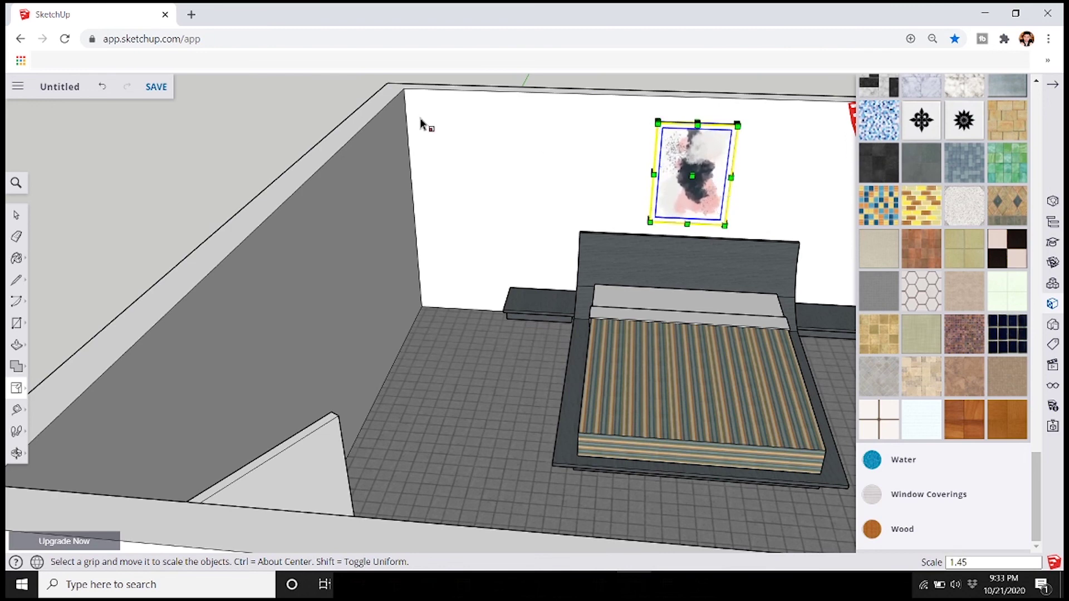
{"action": "left_click", "coordinate": [16, 214]}
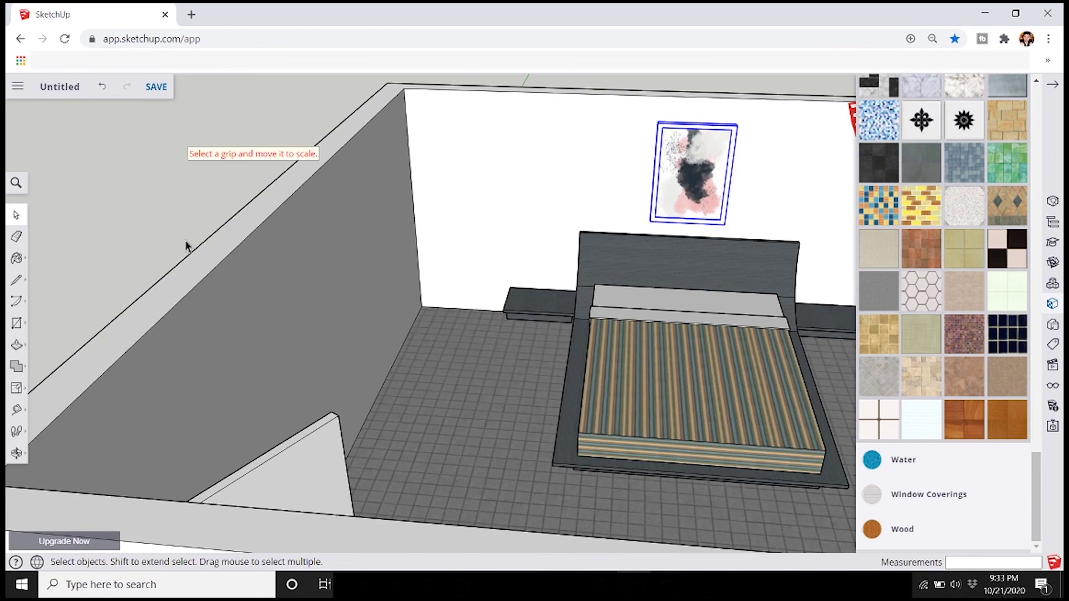
{"action": "scroll", "coordinate": [426, 199], "scroll_direction": "down", "scroll_amount": 5}
{"action": "scroll", "coordinate": [667, 218], "scroll_direction": "up", "scroll_amount": 5}
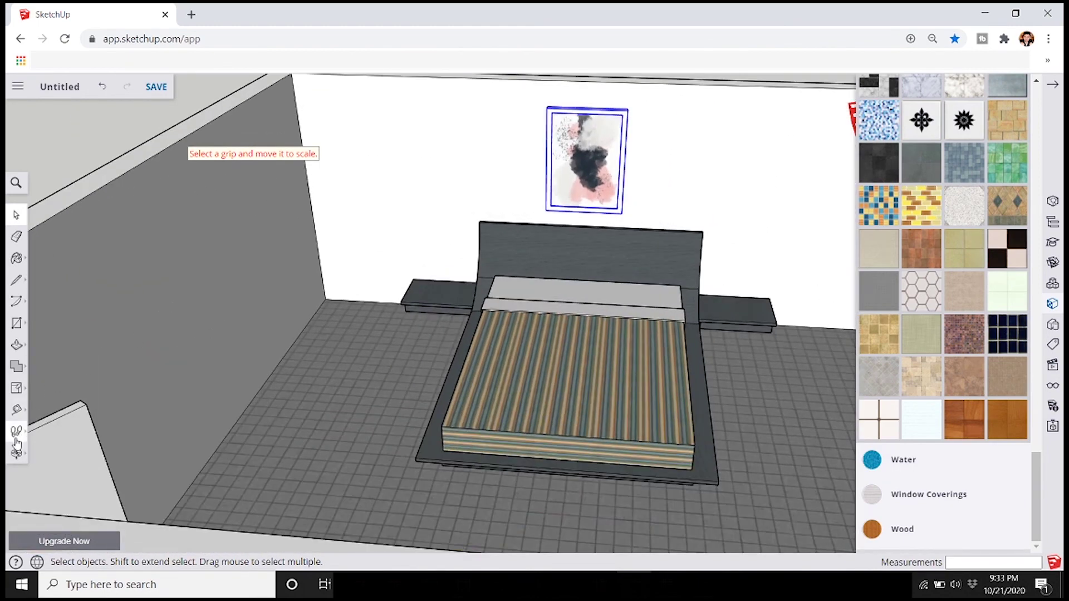
{"action": "left_click", "coordinate": [17, 388]}
{"action": "left_click", "coordinate": [48, 362]}
{"action": "scroll", "coordinate": [580, 310], "scroll_direction": "down", "scroll_amount": 5}
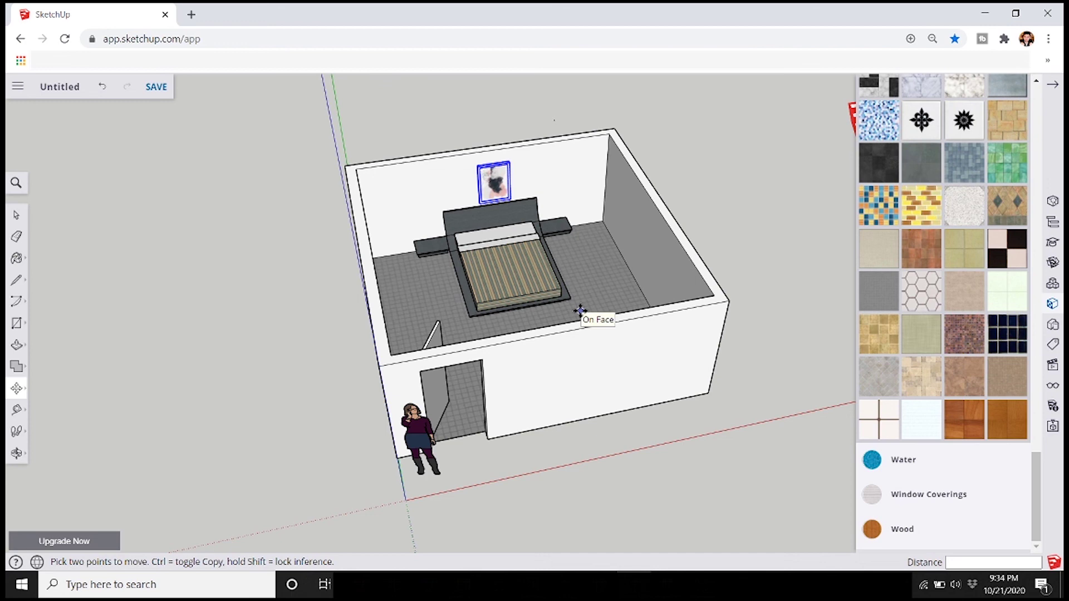
Step: Save the model as 'sample' in the personal folder inside the SketchUp project
{"action": "left_click", "coordinate": [156, 87]}
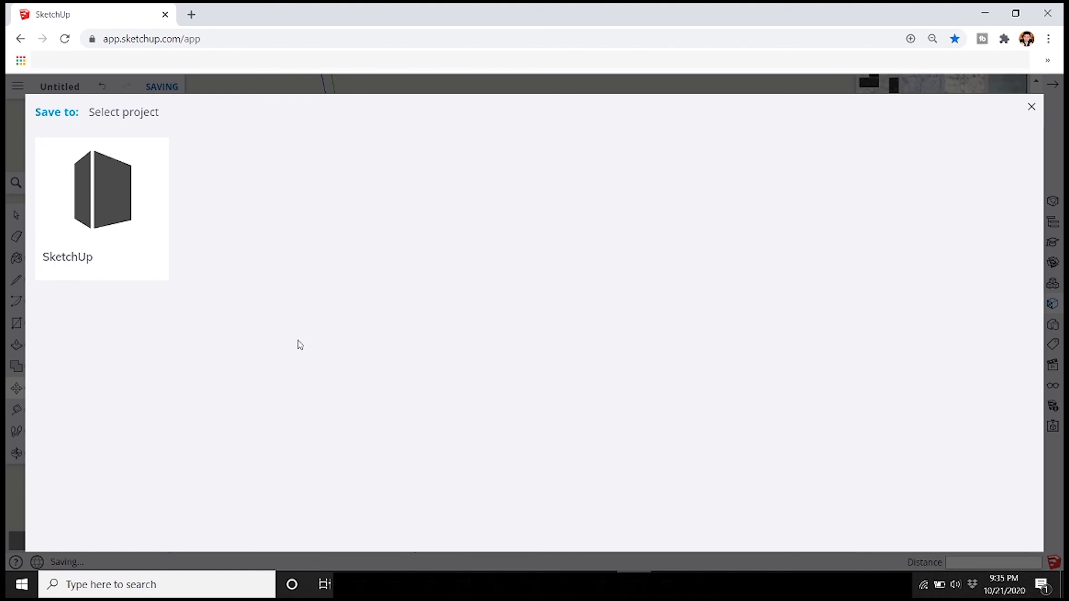
{"action": "left_click", "coordinate": [76, 237]}
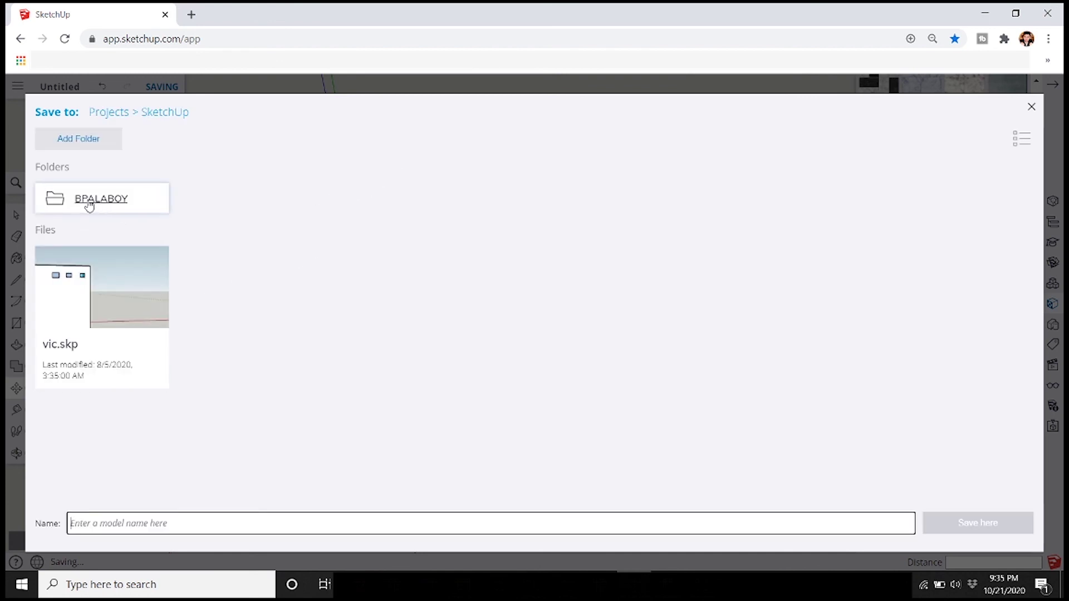
{"action": "left_click", "coordinate": [88, 202]}
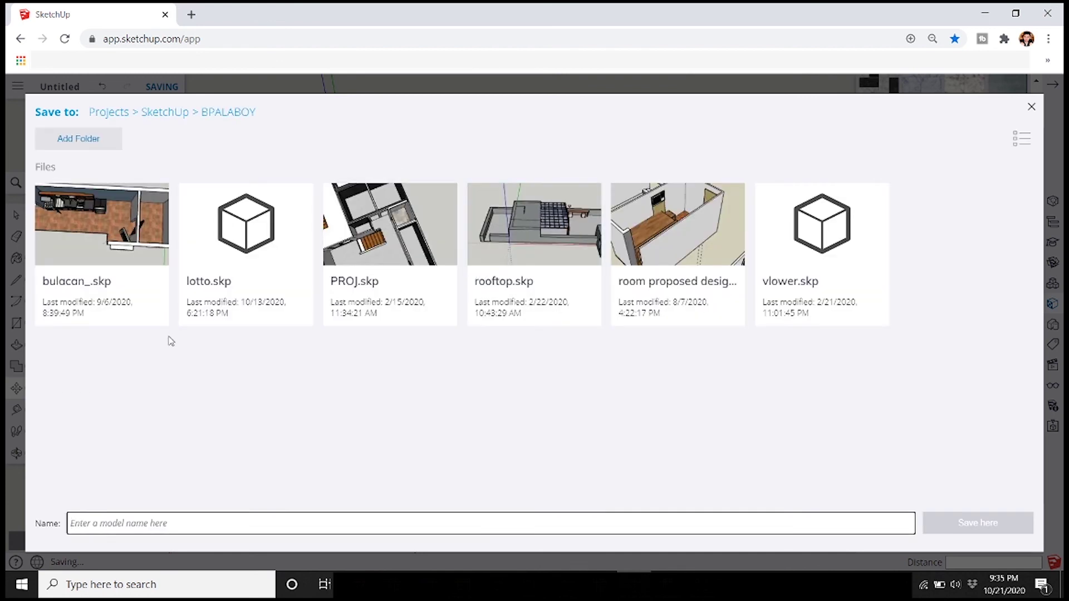
{"action": "type", "text": "sam"}
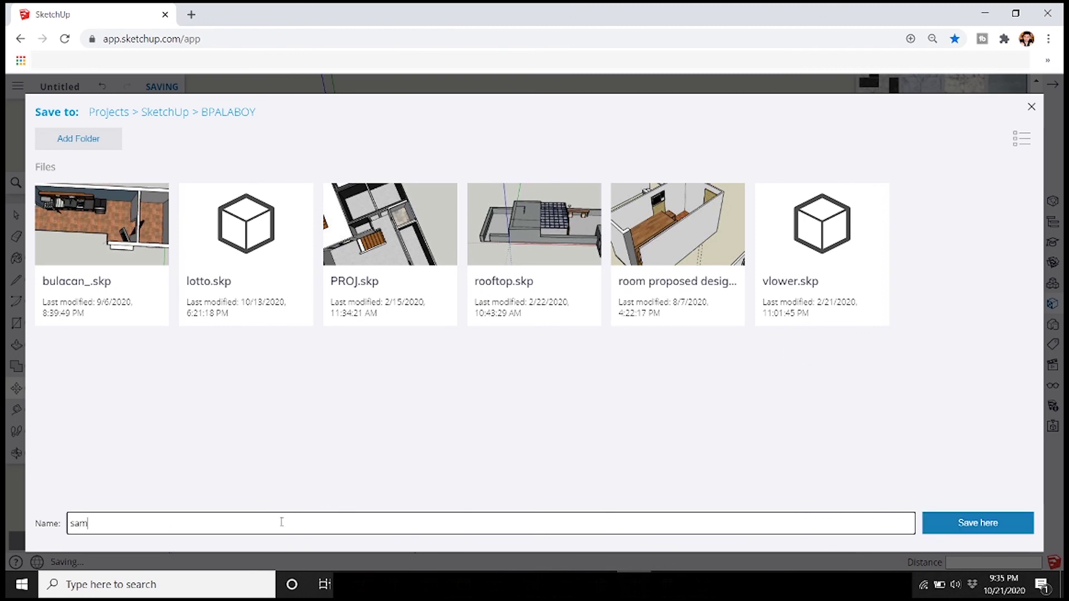
{"action": "type", "text": "ple"}
{"action": "left_click", "coordinate": [1016, 518]}
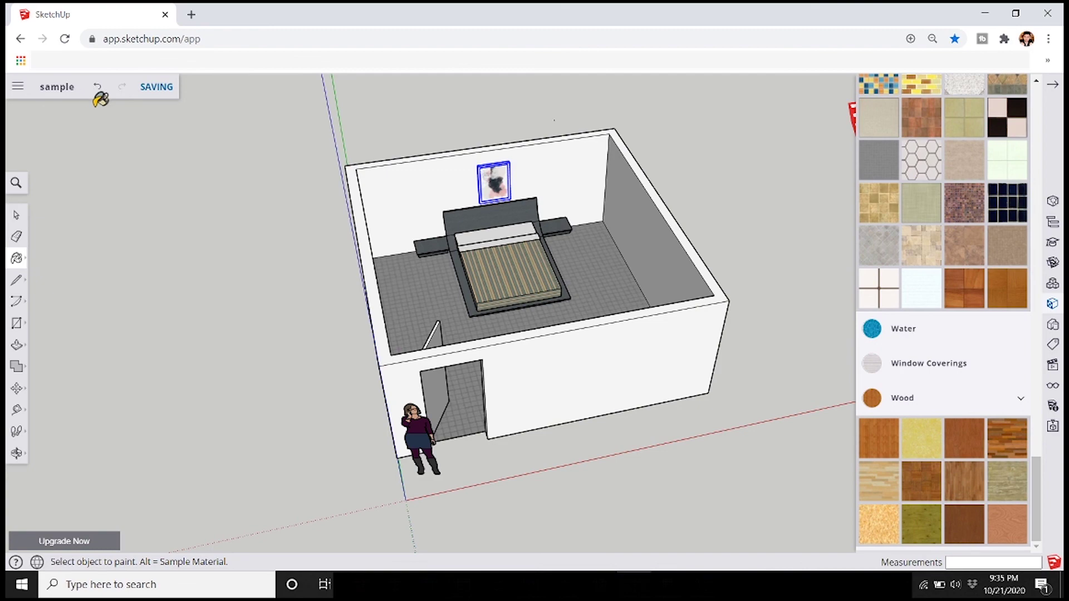